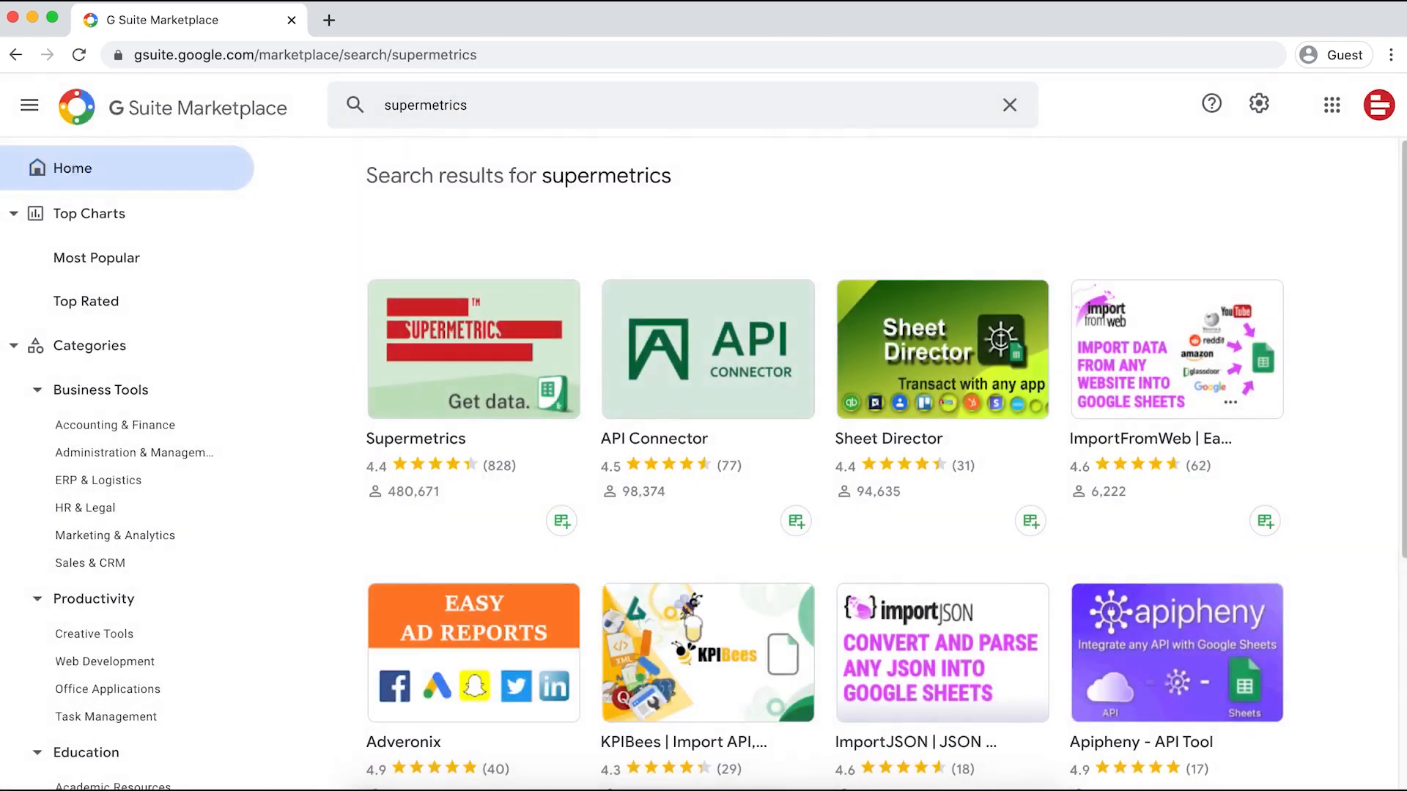
Step: Install the Supermetrics add-on from its marketplace listing, choosing the Google account and allowing the requested permissions
left_click(451, 438)
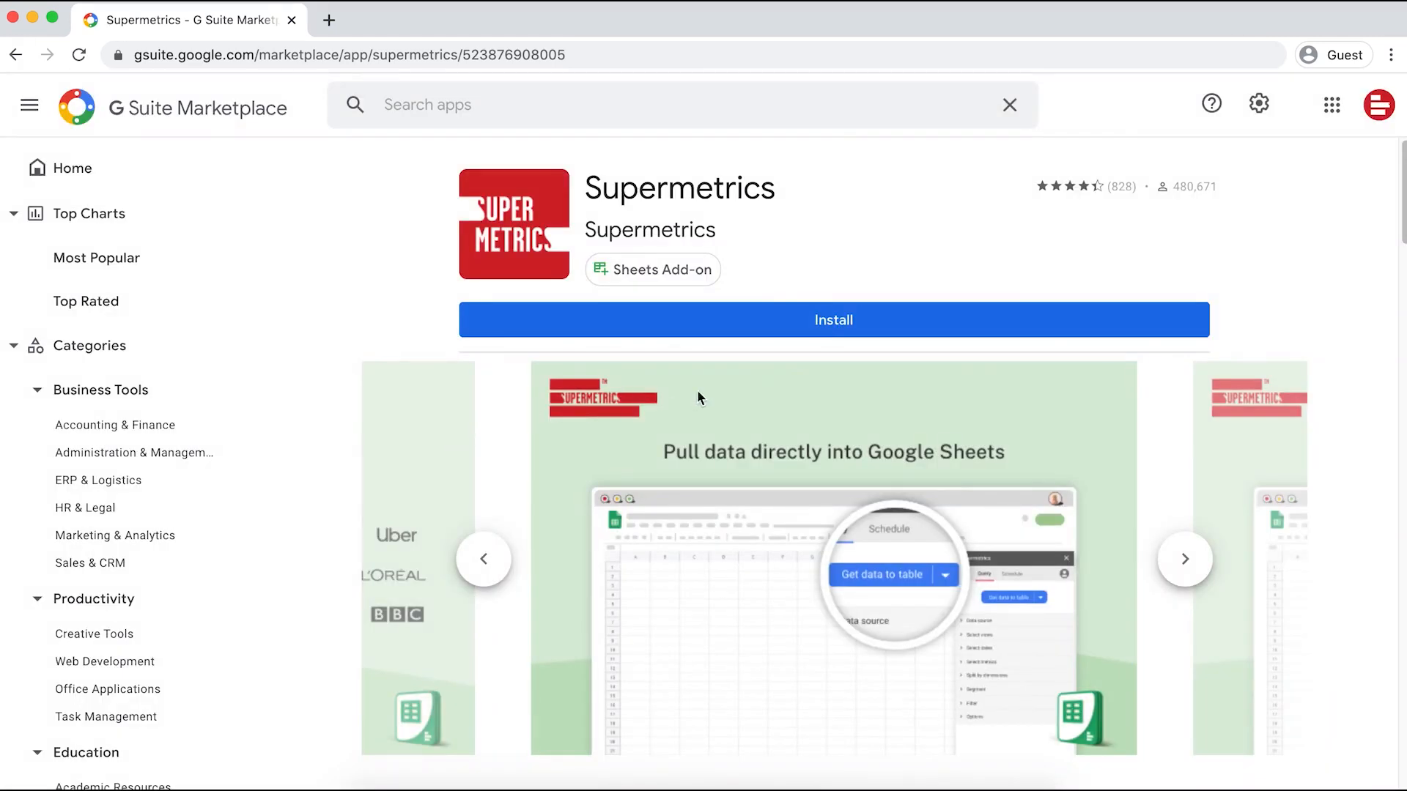
left_click(761, 327)
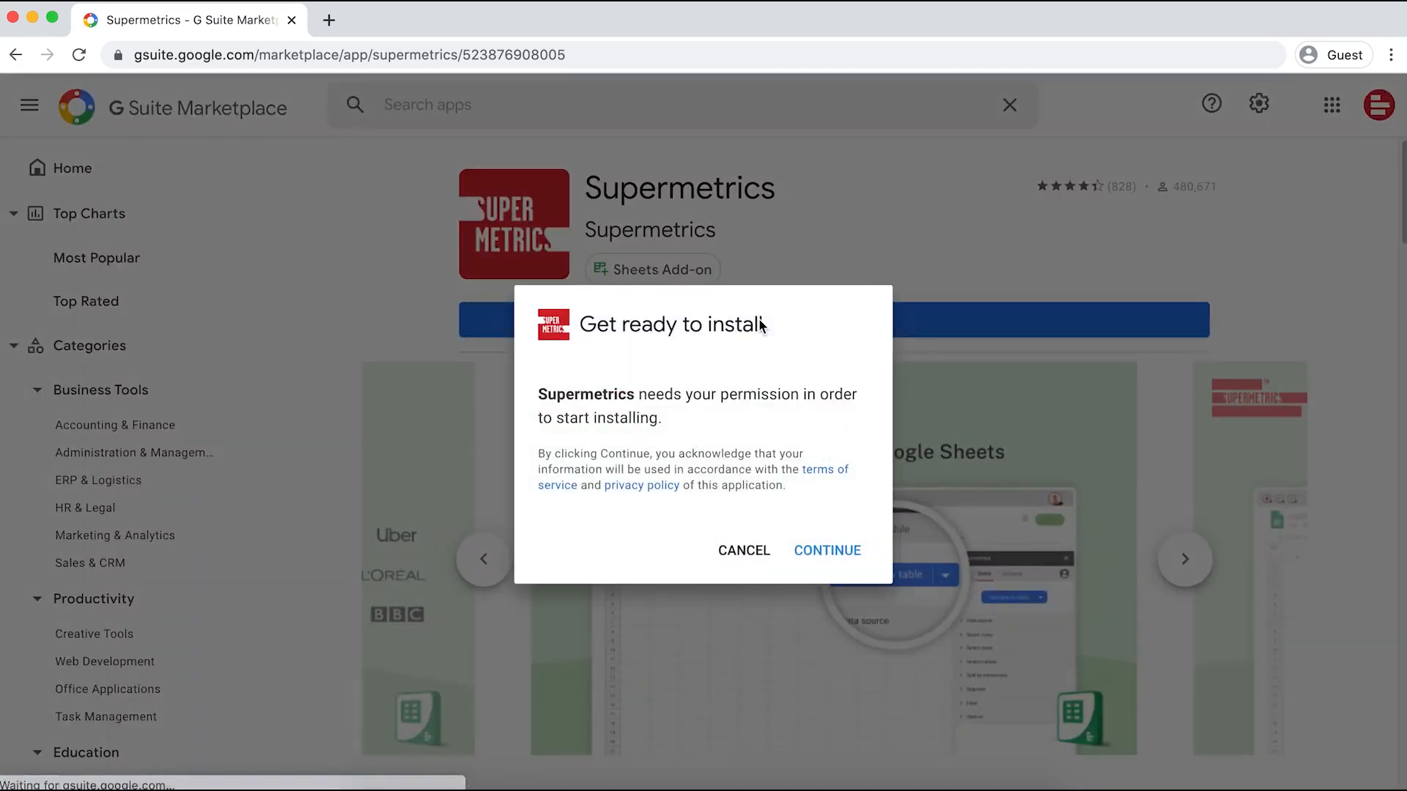
left_click(854, 556)
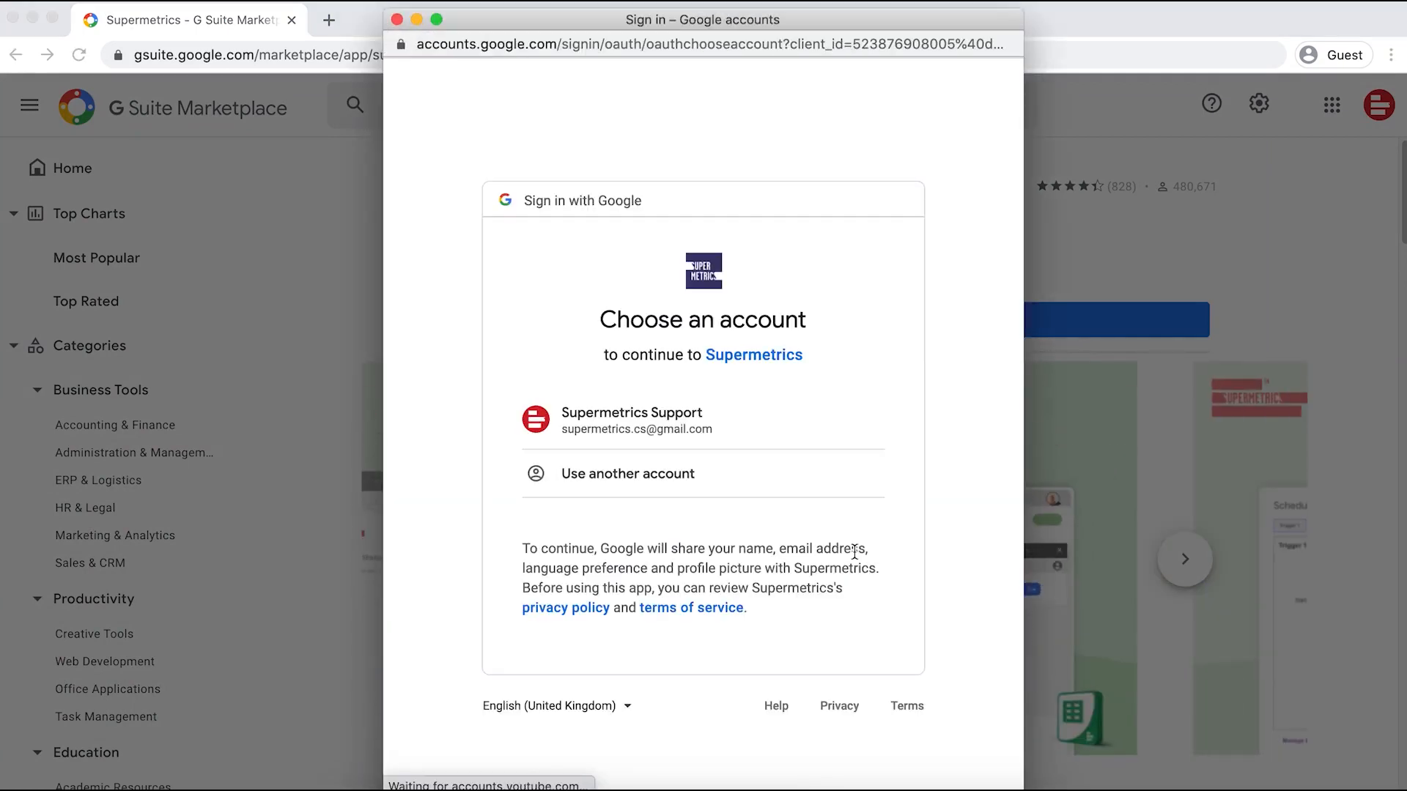
left_click(801, 428)
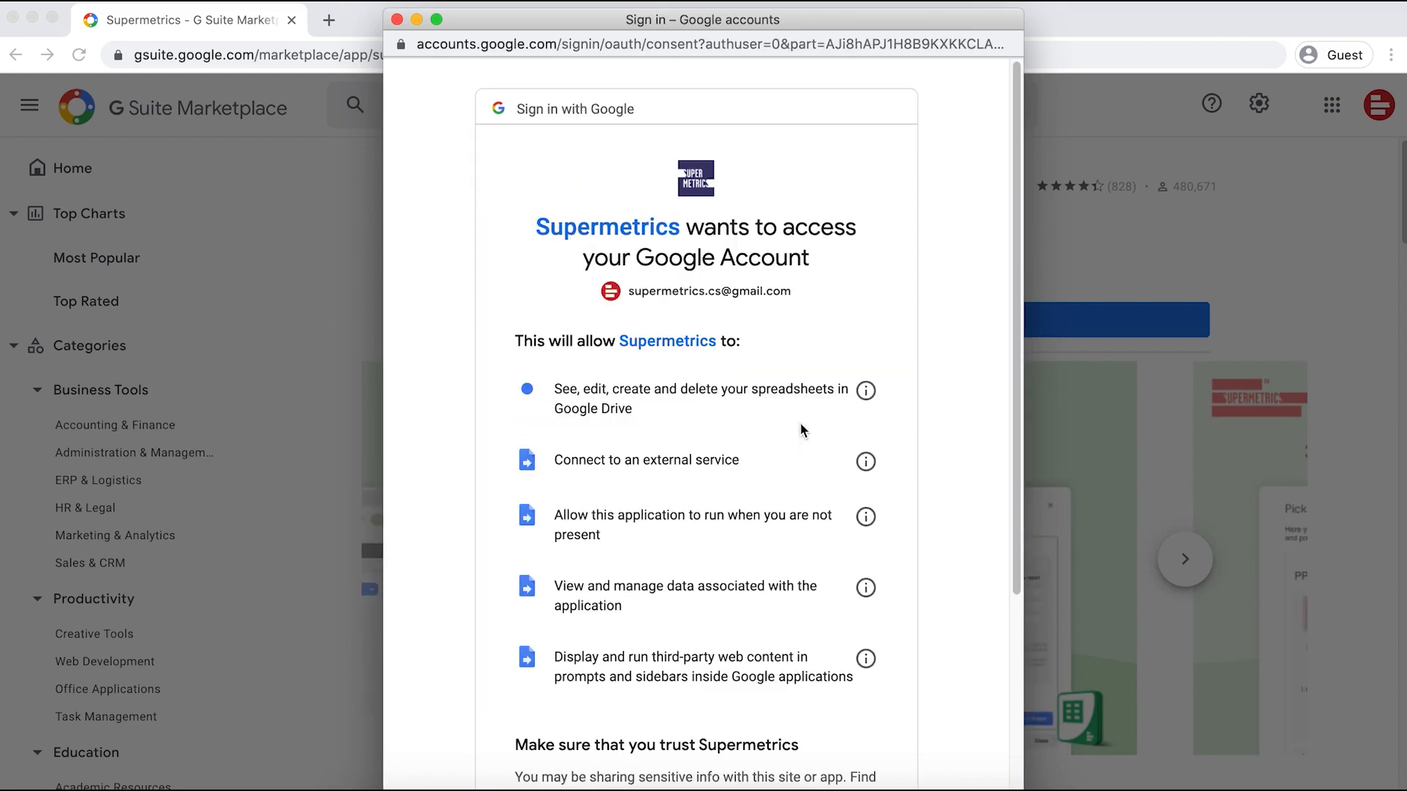
scroll(801, 430, "down", 4)
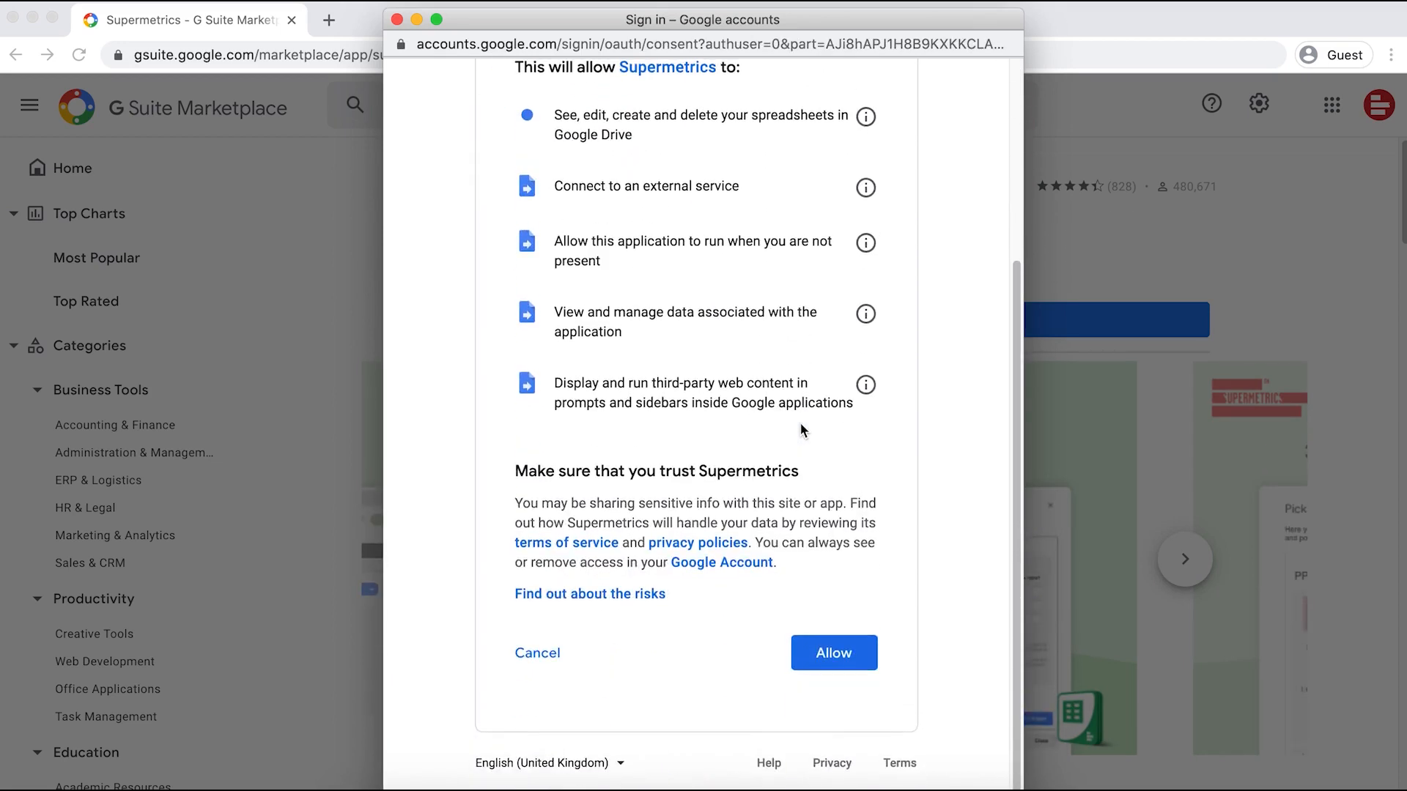
left_click(838, 653)
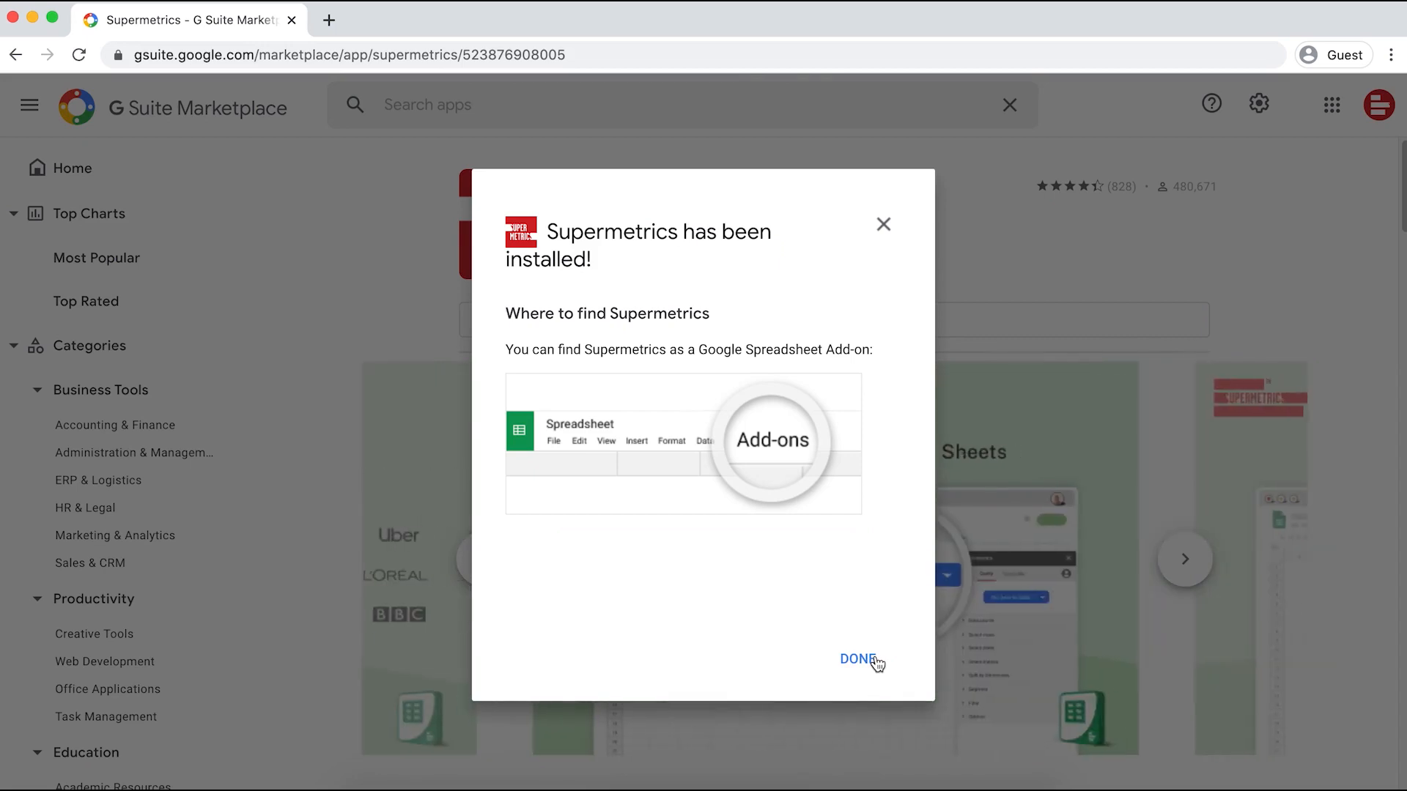
left_click(875, 662)
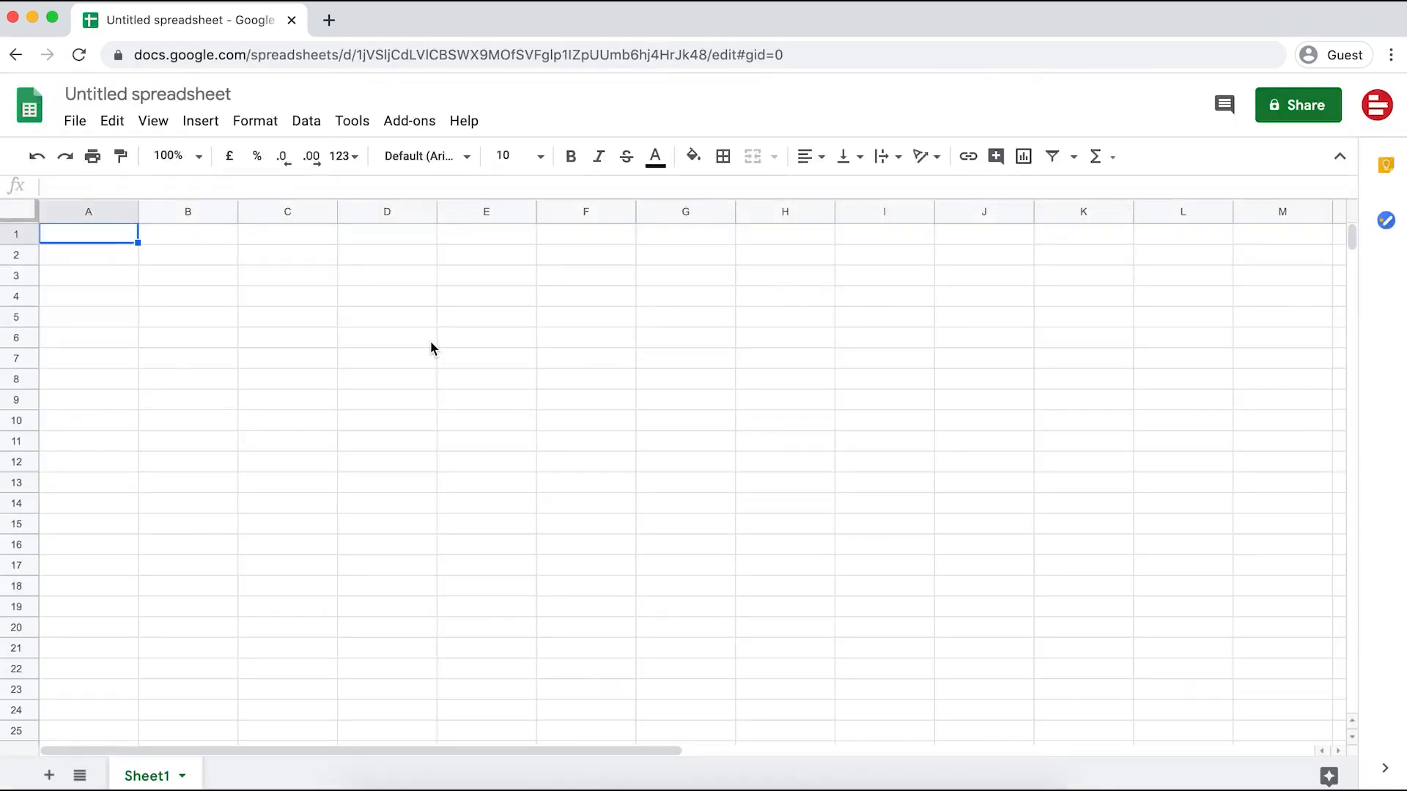
Step: Launch the Supermetrics add-on in the blank untitled spreadsheet
left_click(435, 124)
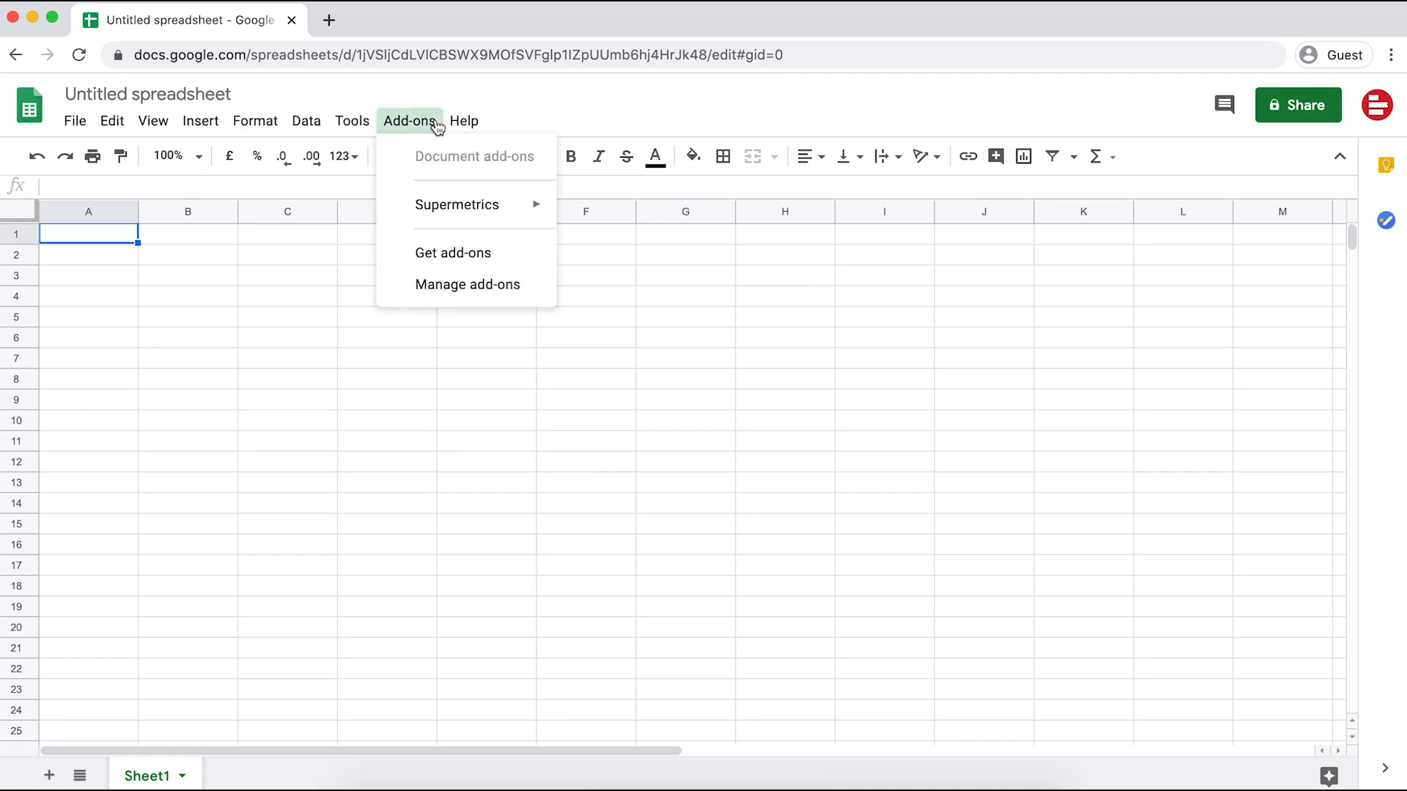
mouse_move(499, 217)
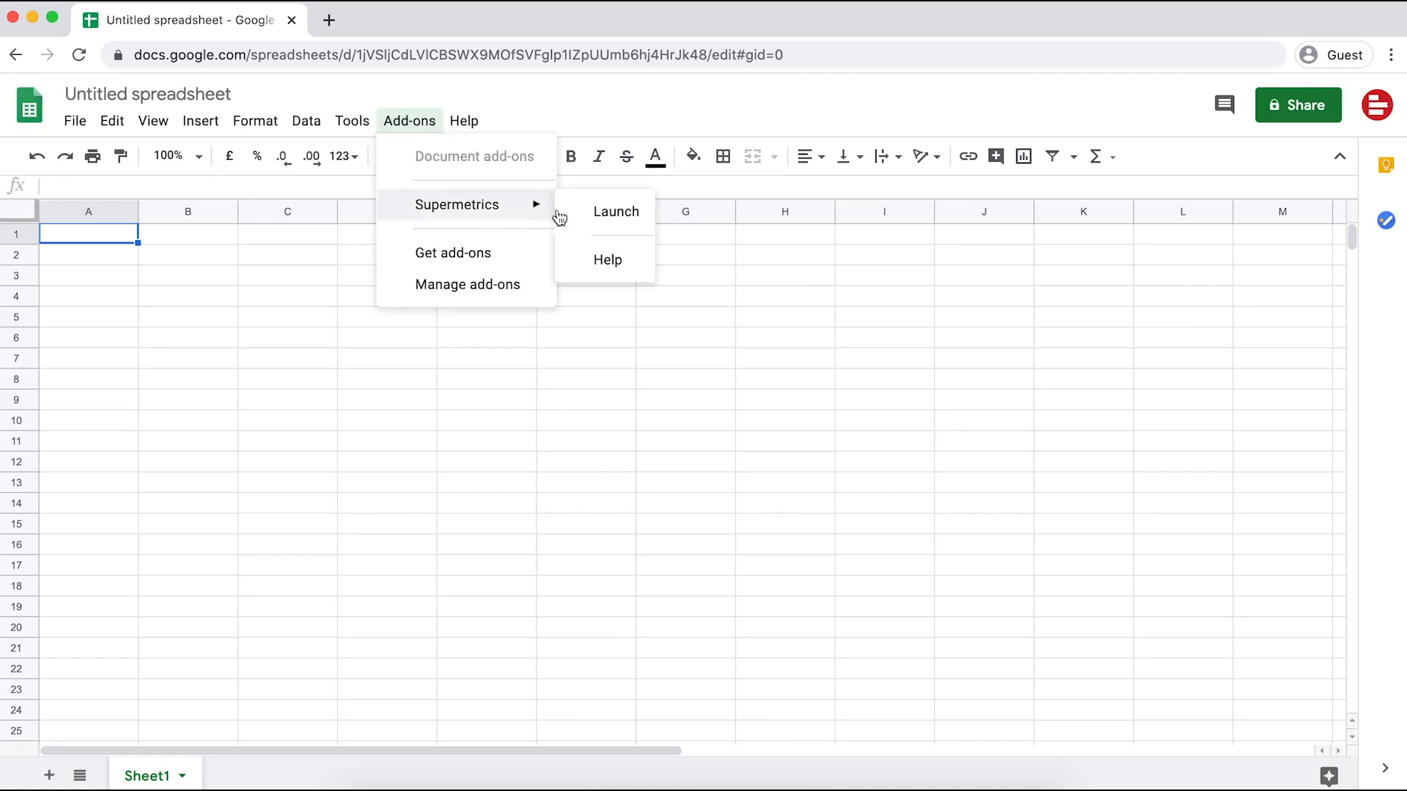
left_click(587, 210)
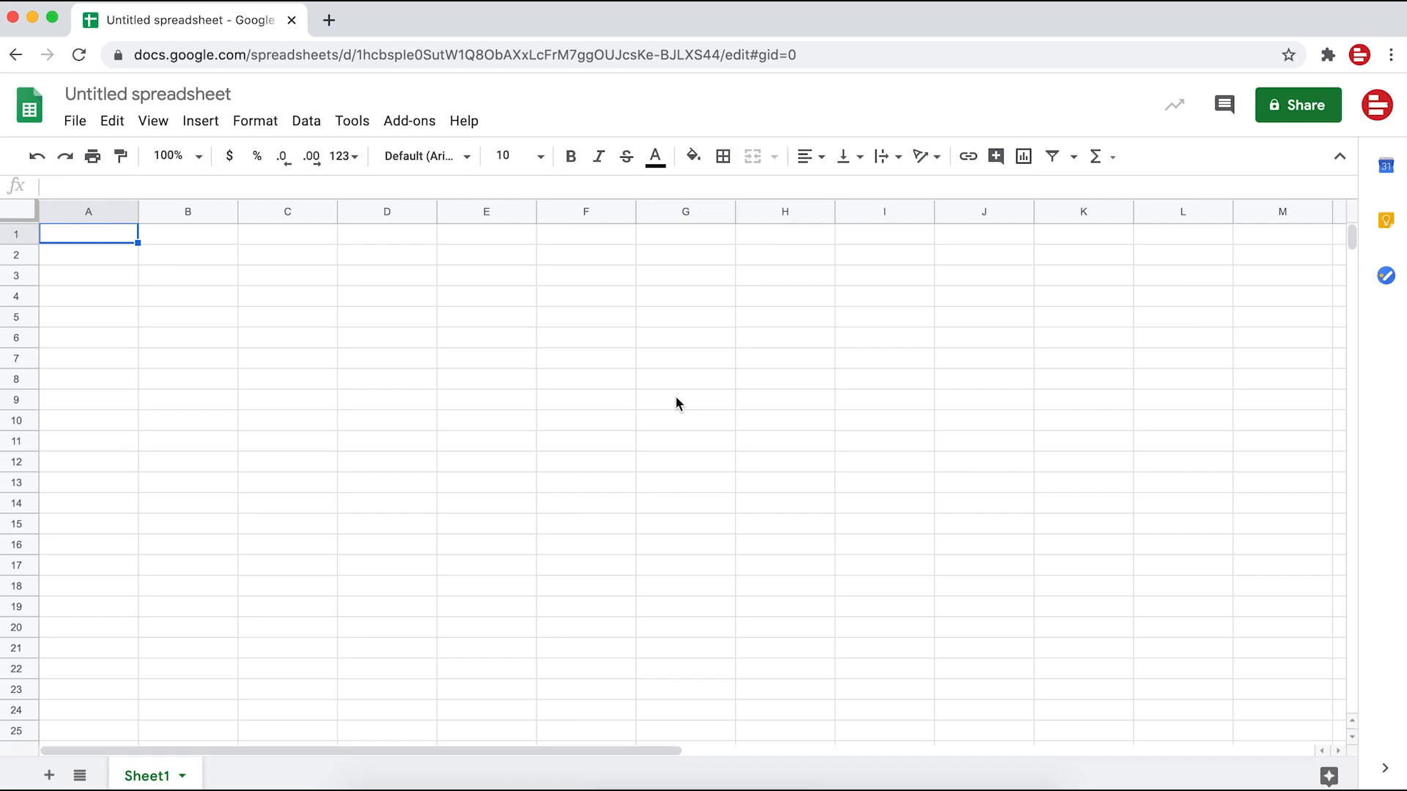
left_click(410, 120)
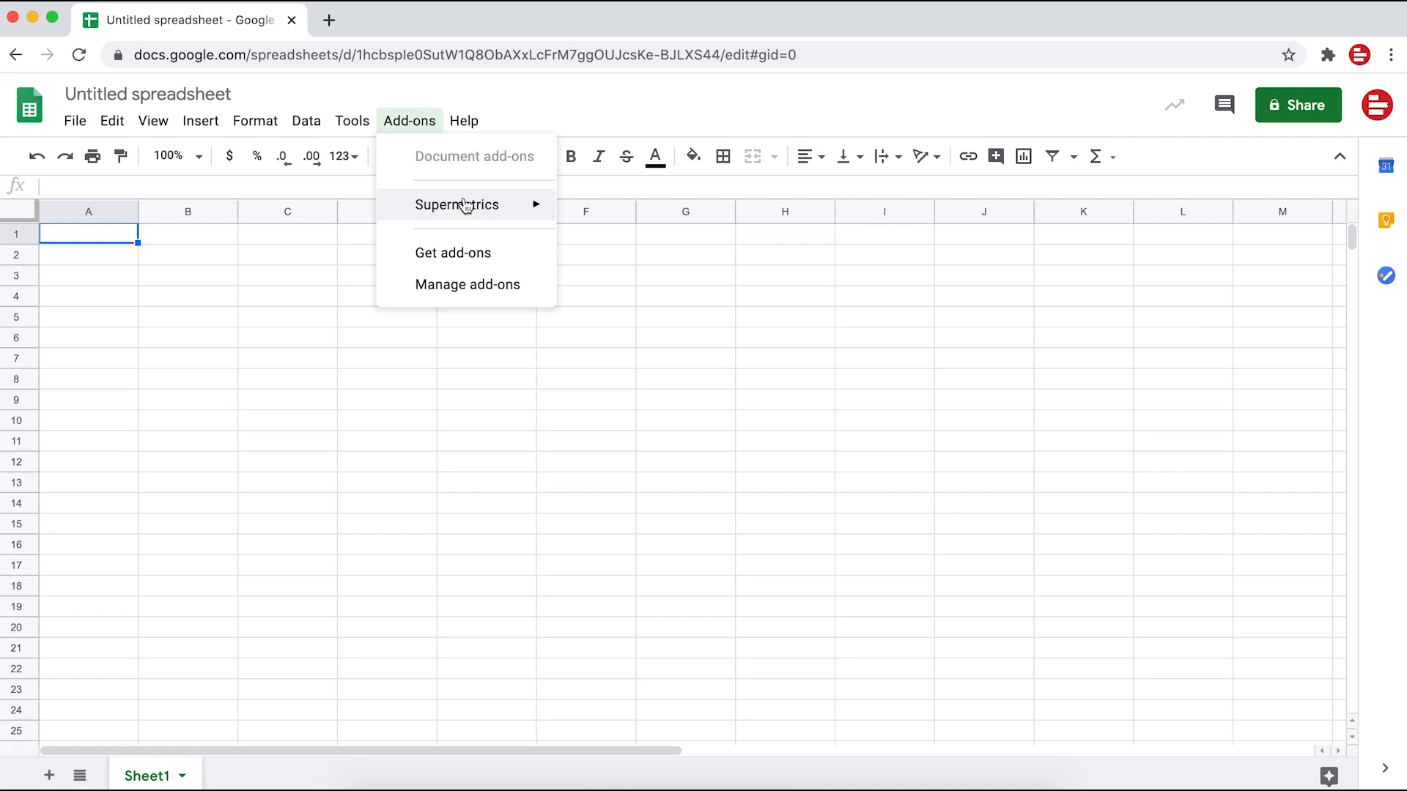
mouse_move(476, 209)
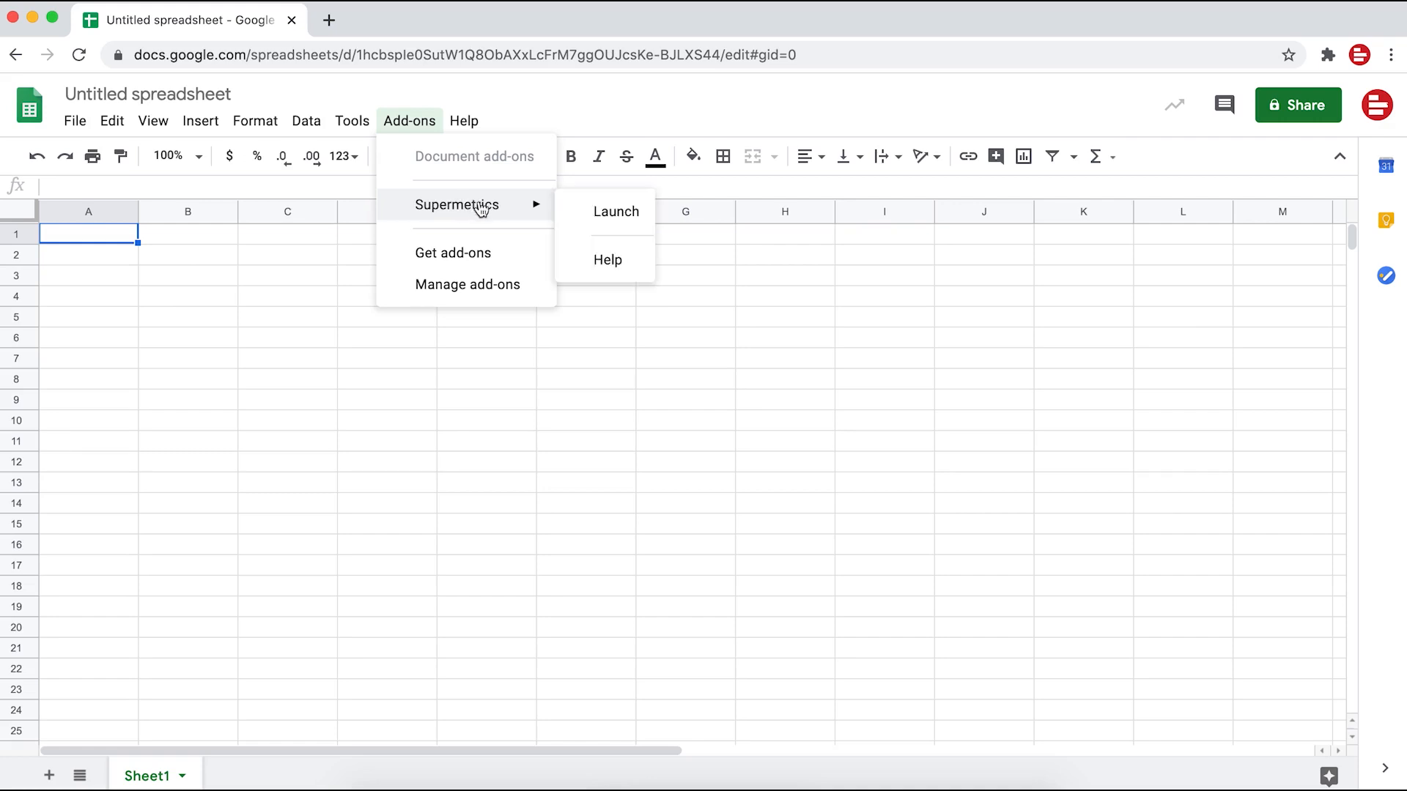
left_click(570, 214)
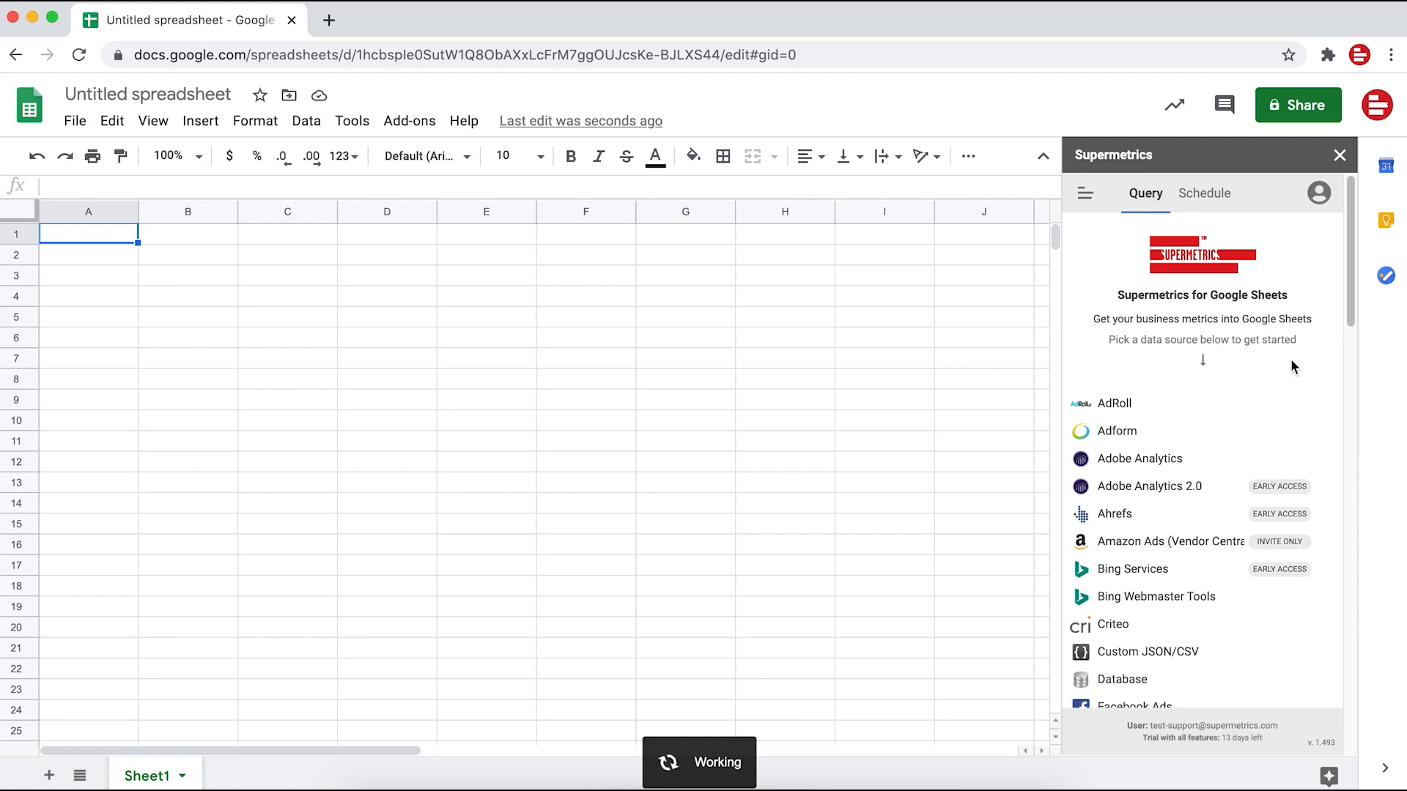
Step: Connect Google Analytics as the data source, choosing the Google account and allowing Supermetrics to view its Analytics data
scroll(1291, 367, "down", 8)
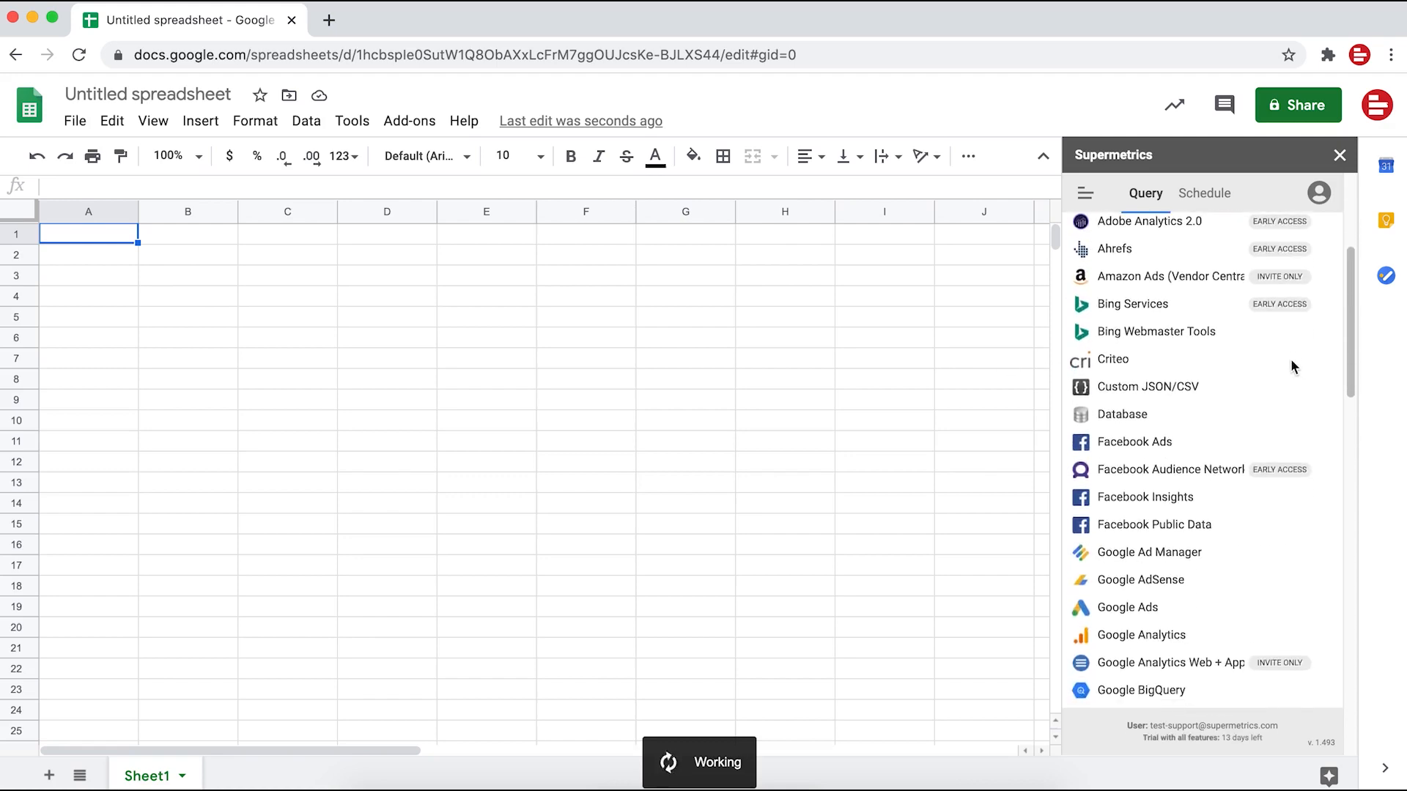
scroll(1291, 364, "down", 4)
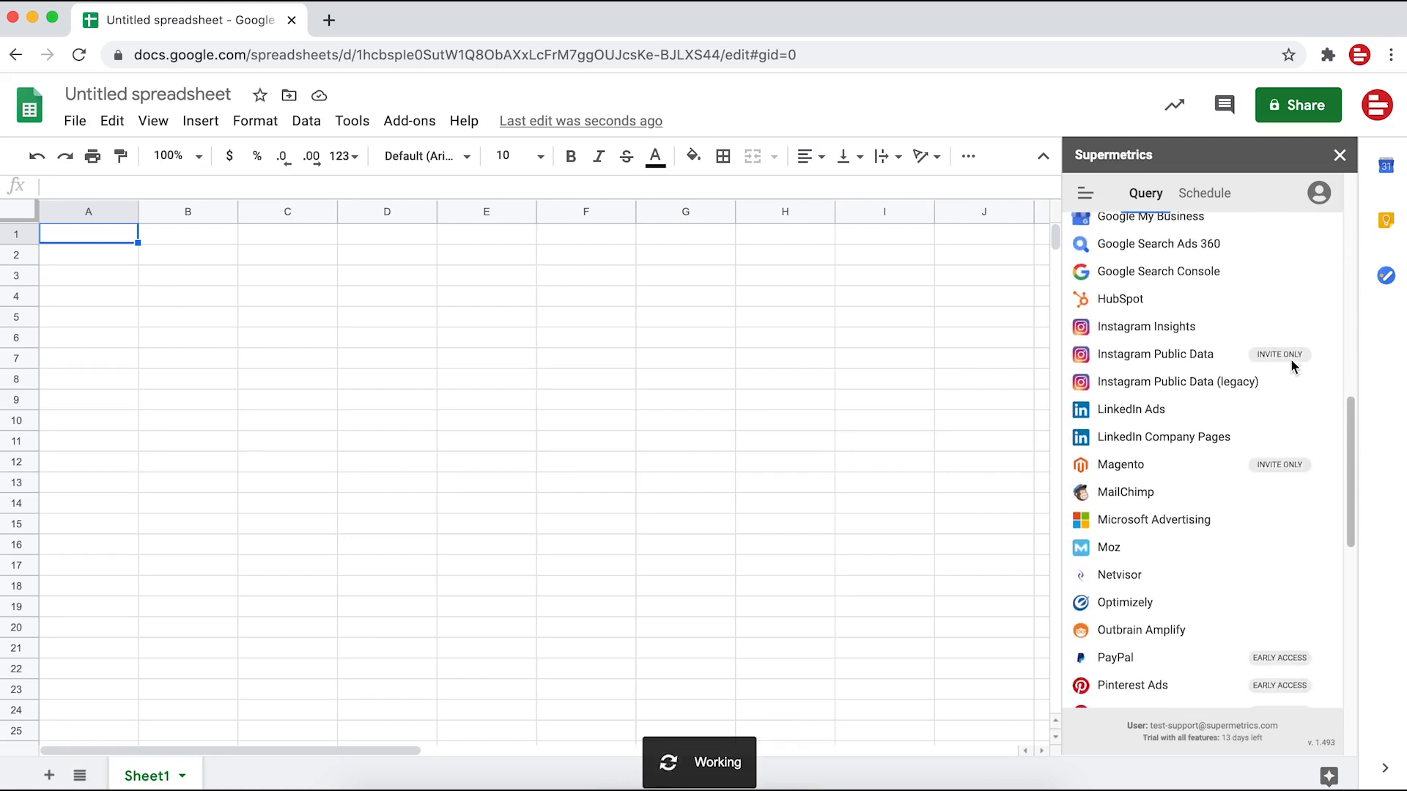
scroll(1292, 361, "up", 3)
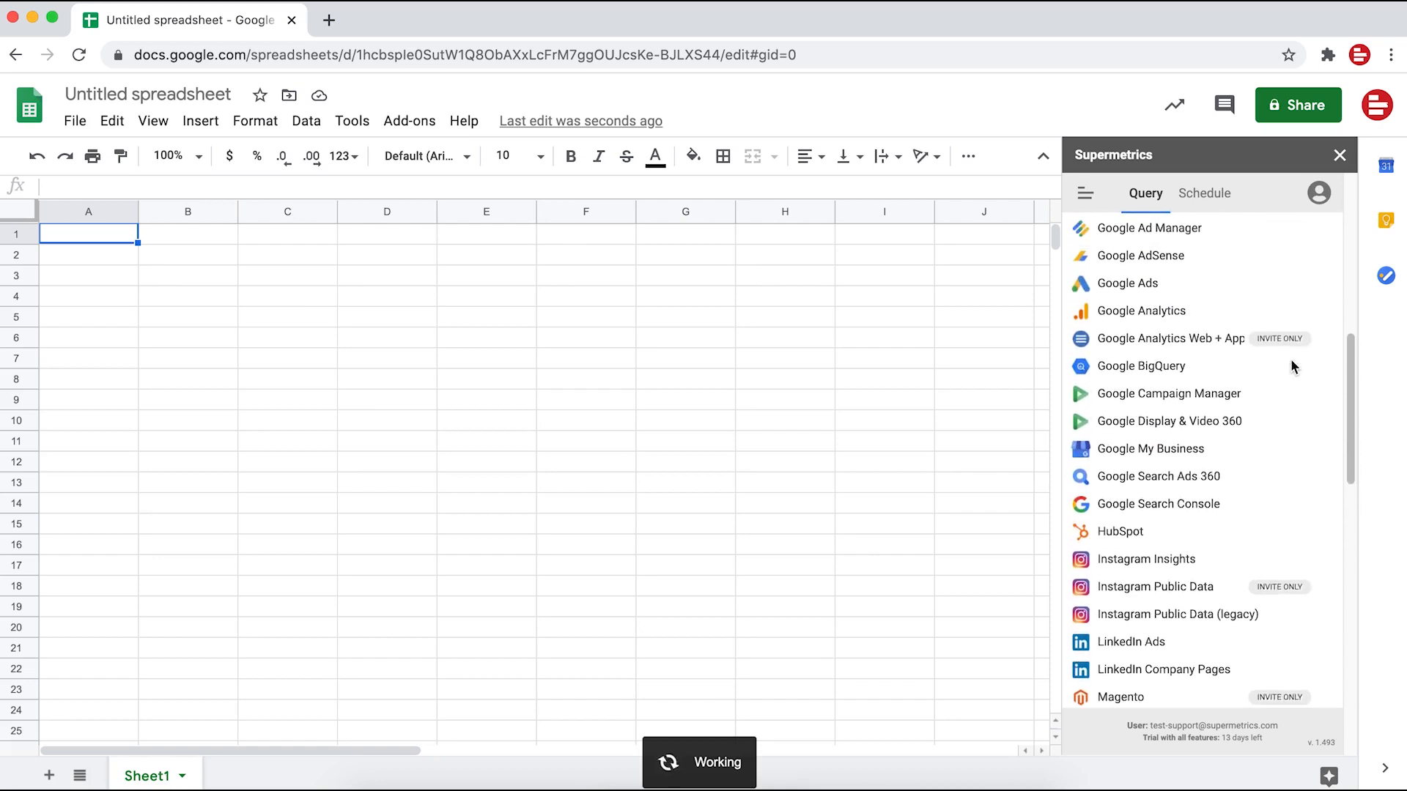
left_click(1242, 311)
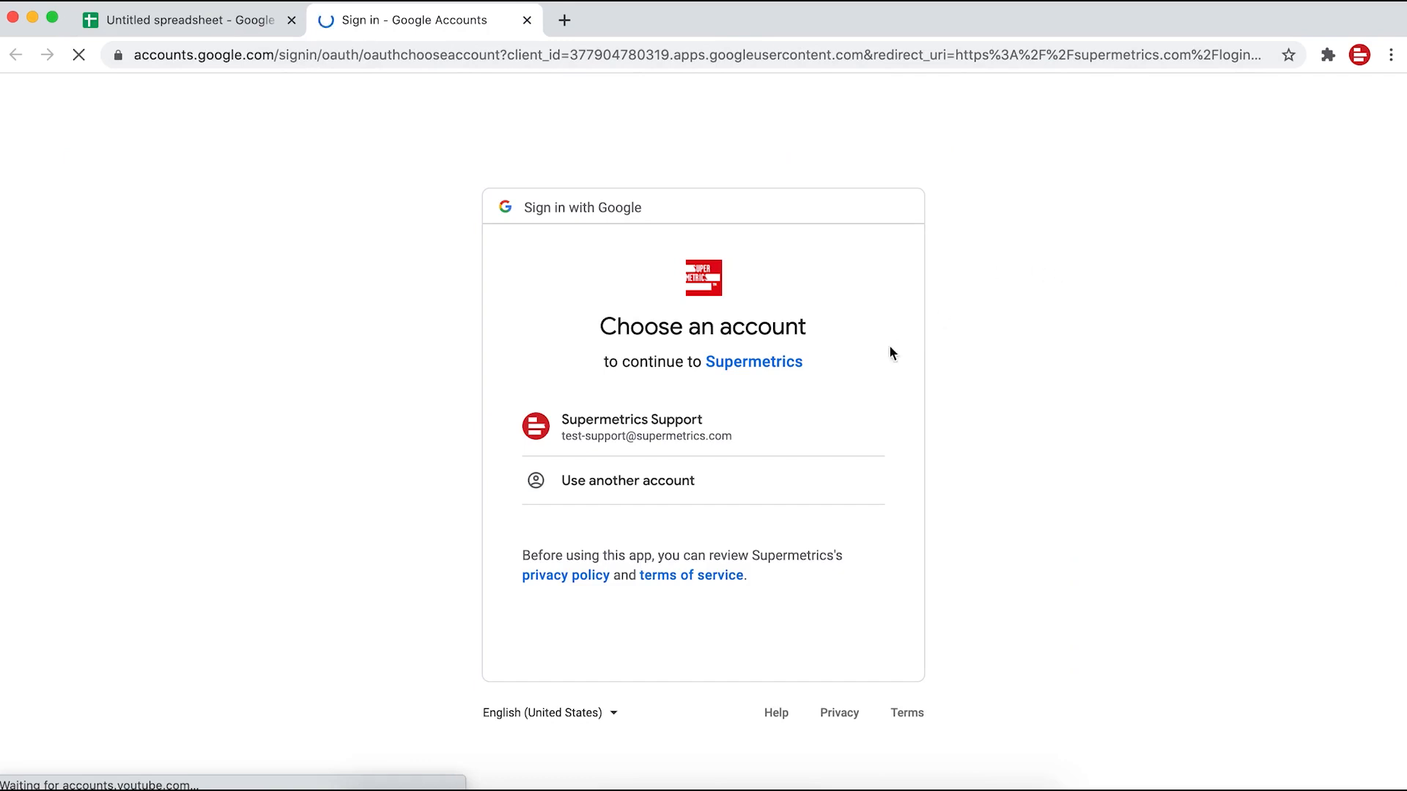
left_click(819, 438)
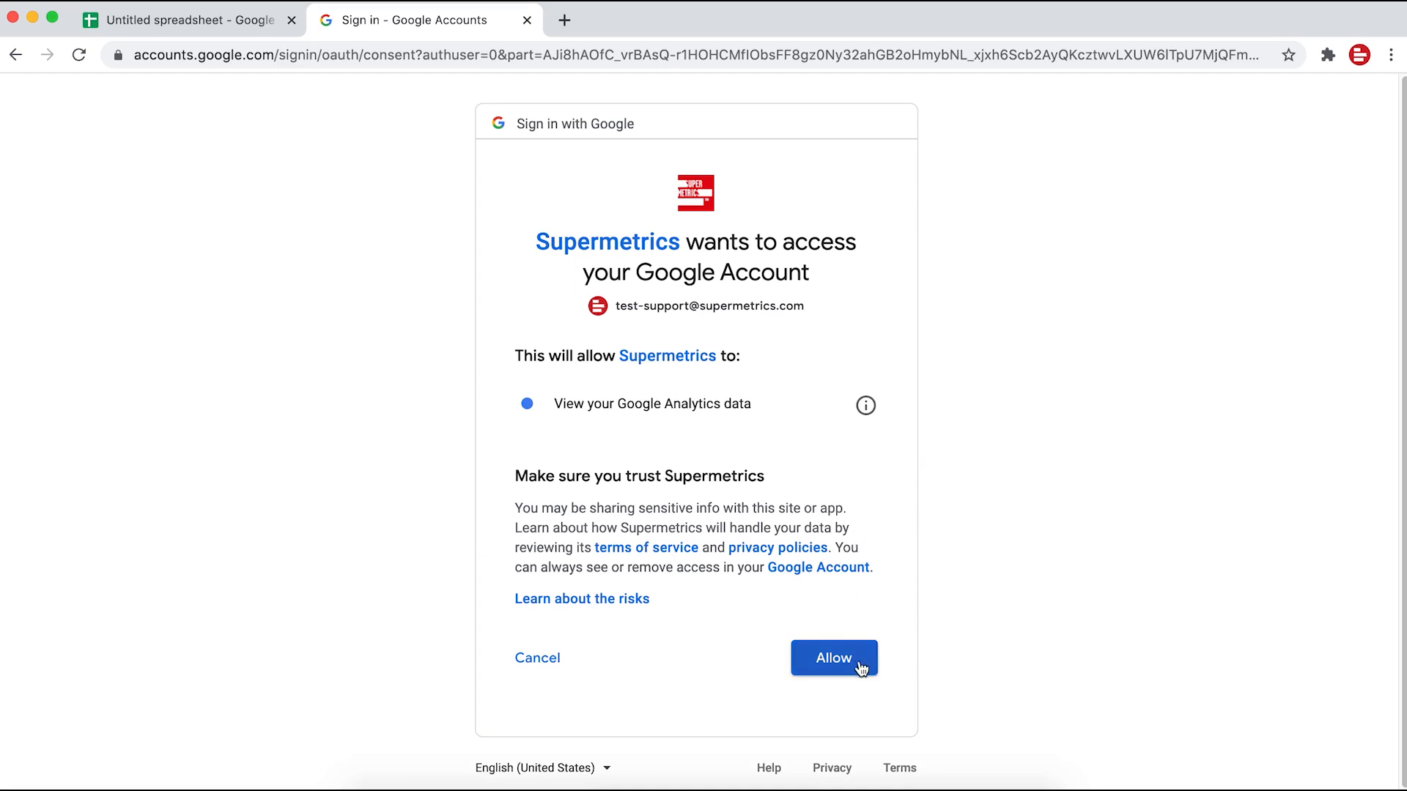
left_click(862, 668)
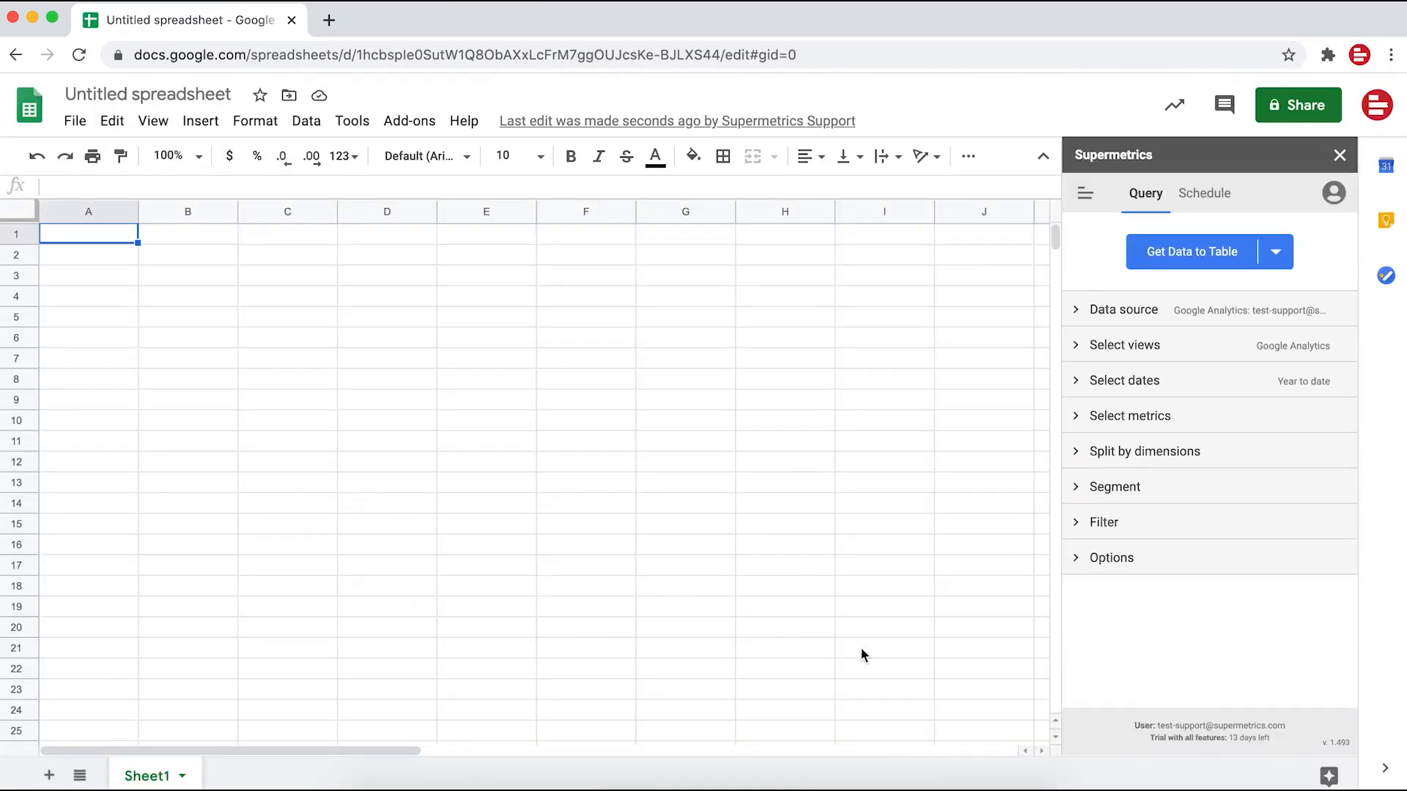
Step: Review the Google Analytics login options in the query's data source list
left_click(1078, 310)
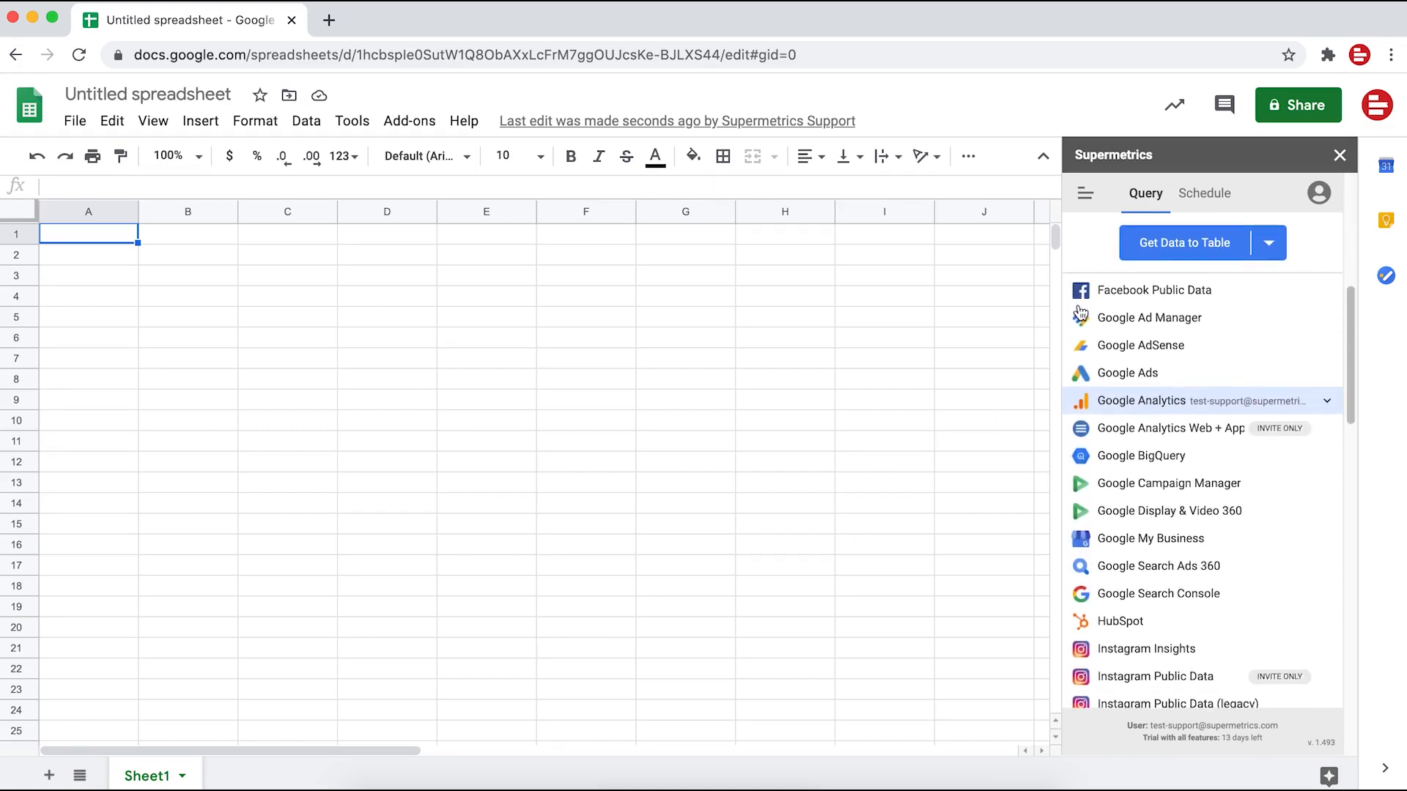
left_click(1327, 401)
left_click(1327, 401)
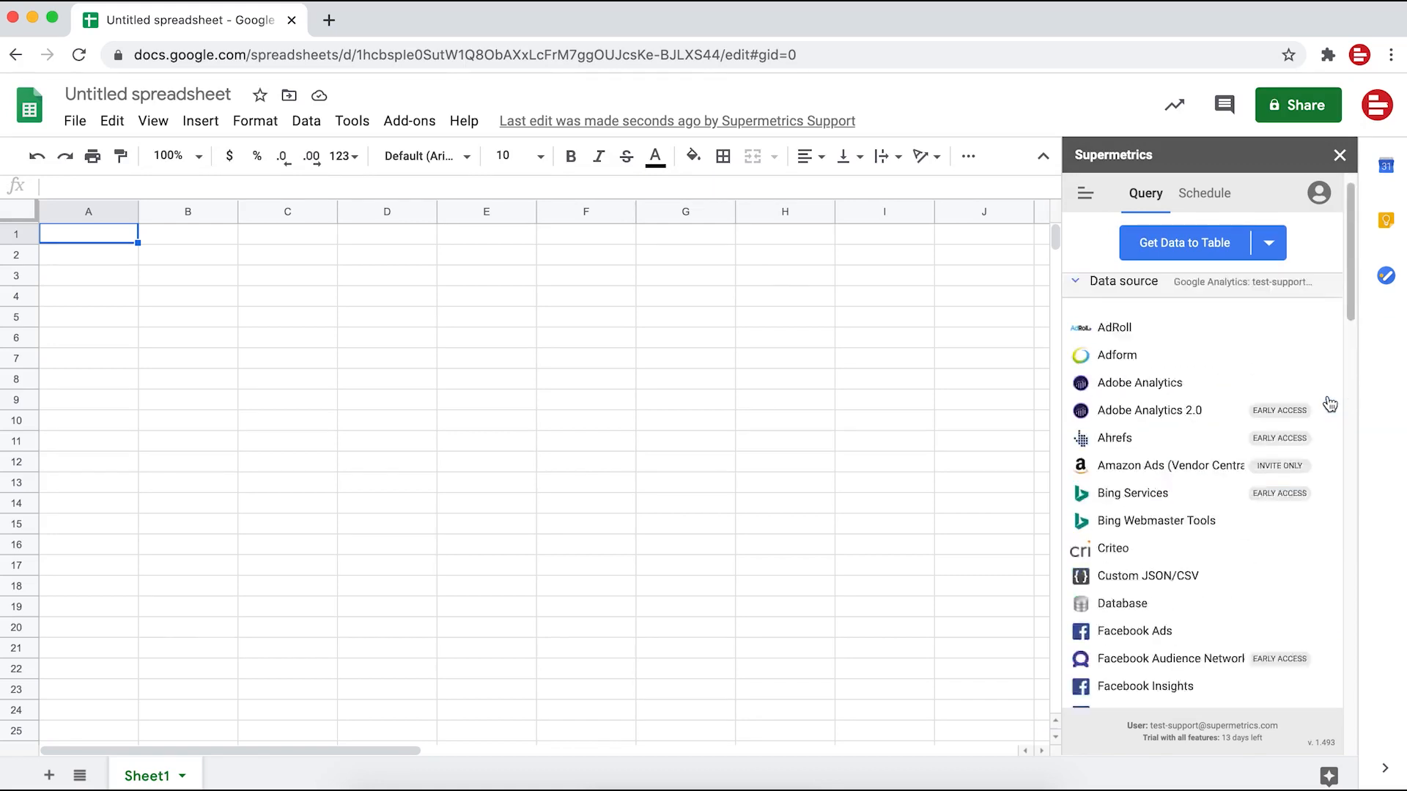
left_click(1309, 307)
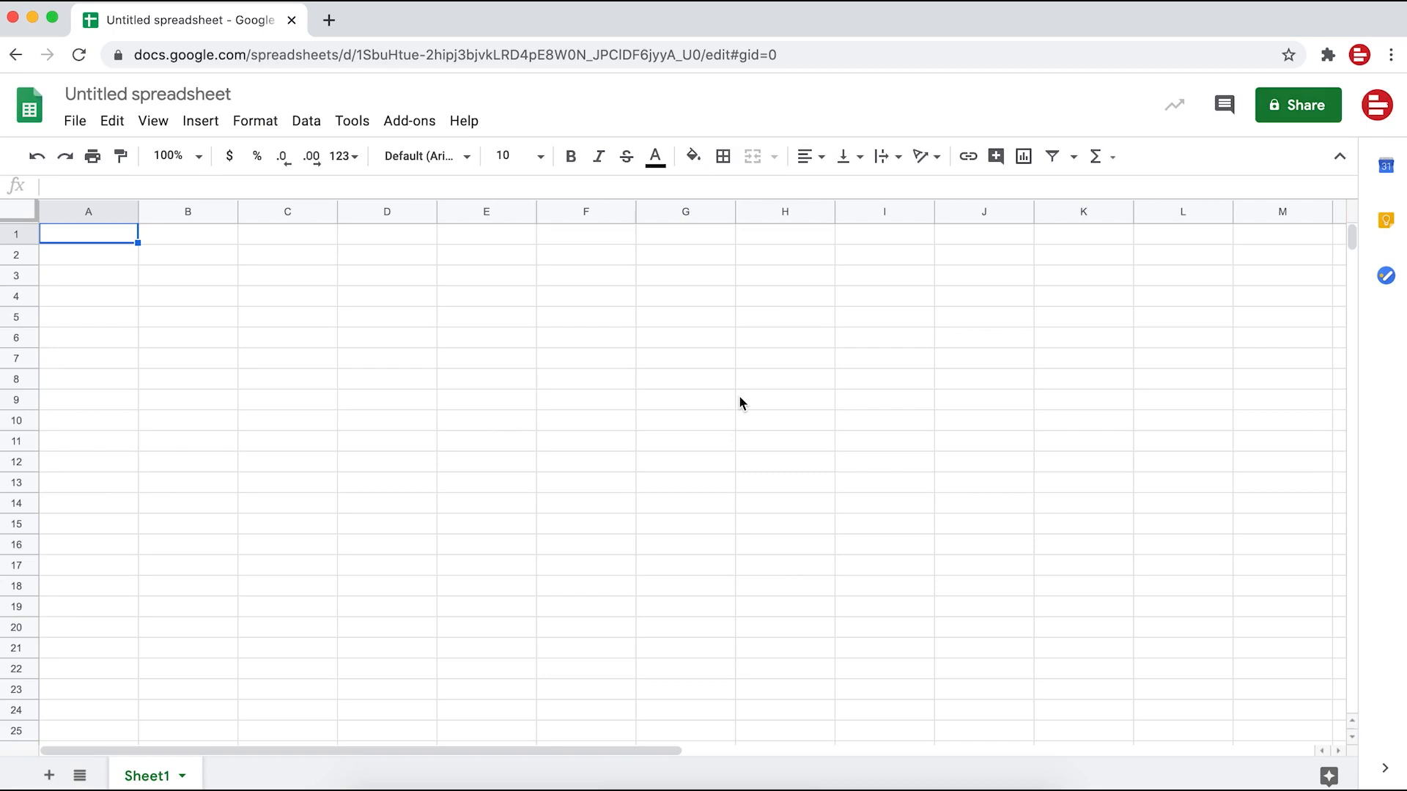
Step: Open the Supermetrics query sidebar in the new empty spreadsheet
left_click(409, 121)
mouse_move(484, 214)
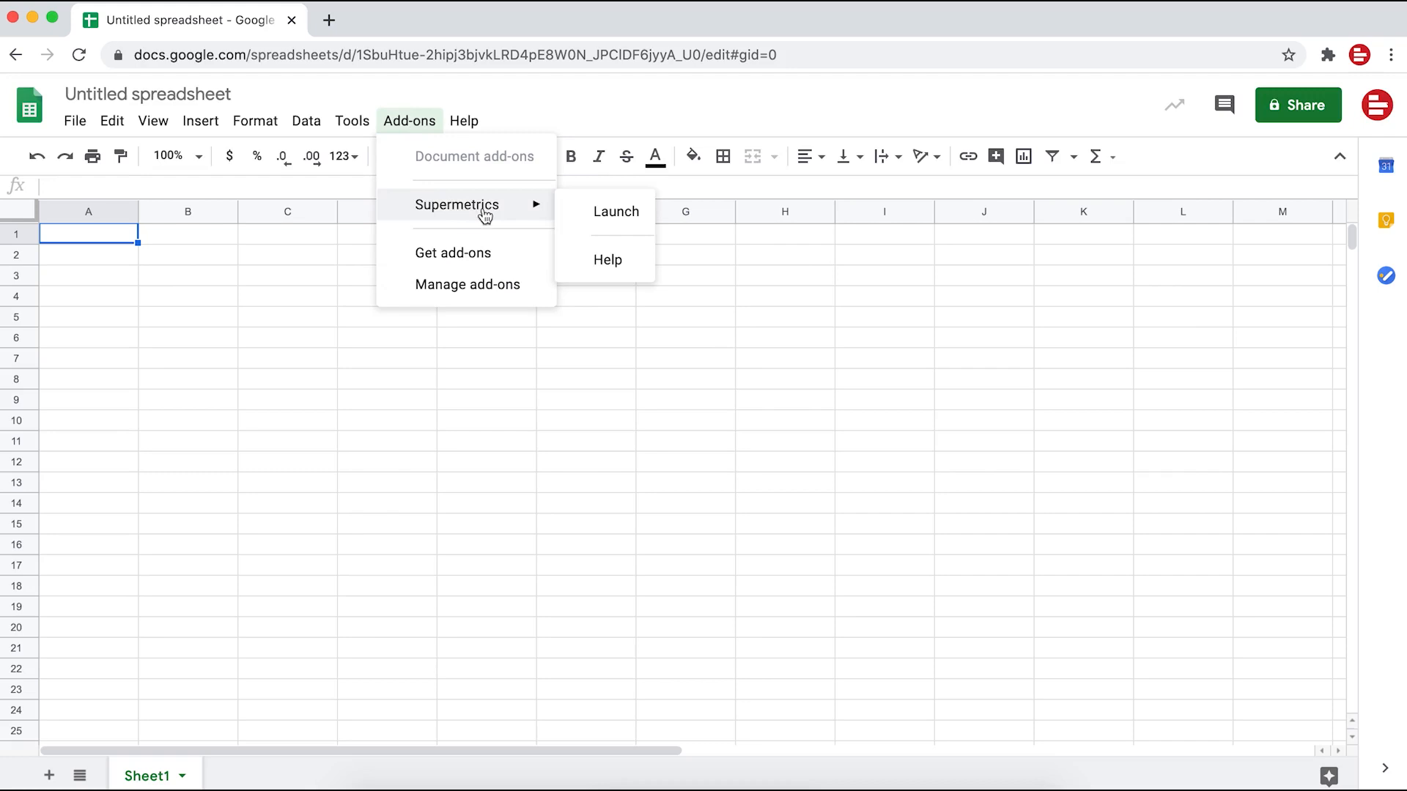
left_click(568, 214)
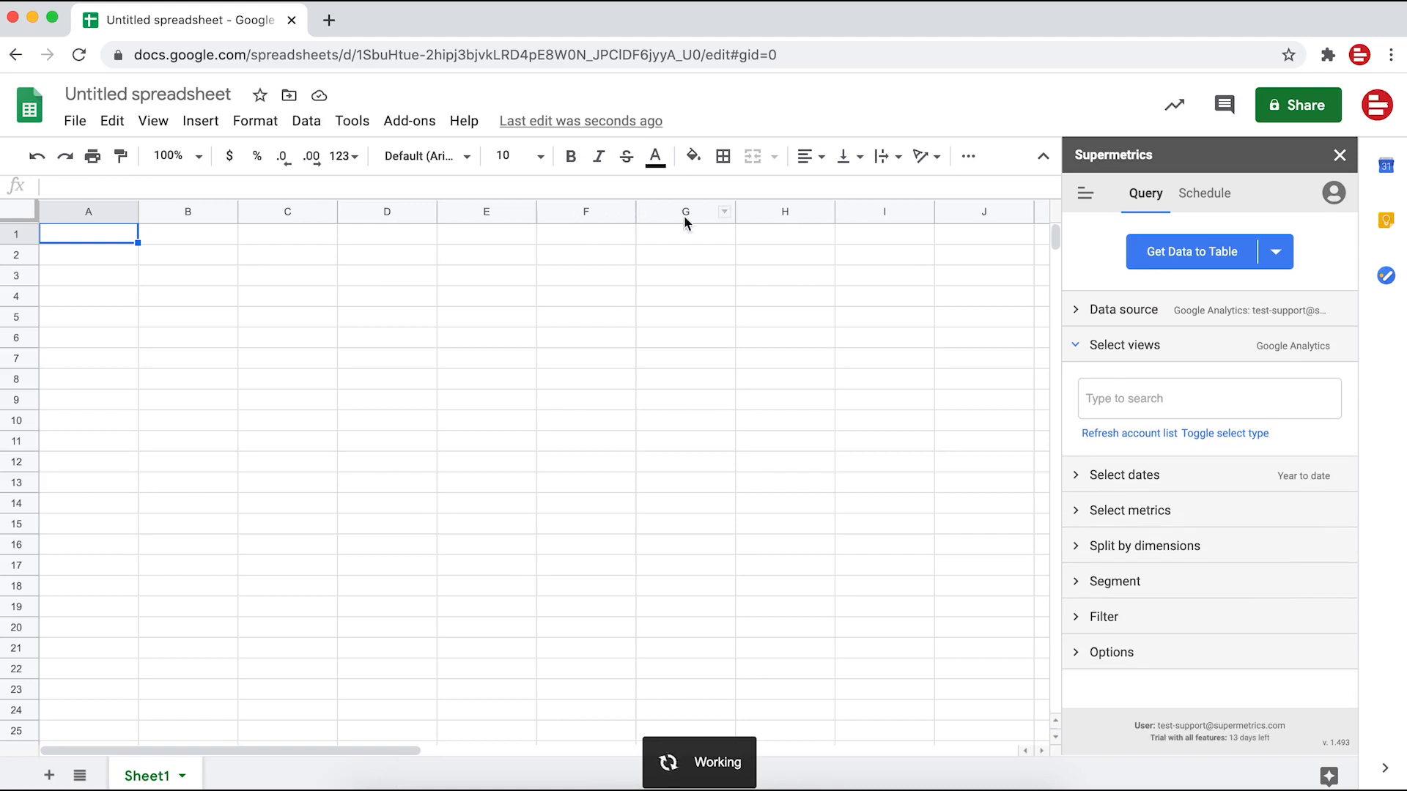
Step: Check the account connected to Google Analytics among the available data sources and collapse the list
left_click(1076, 312)
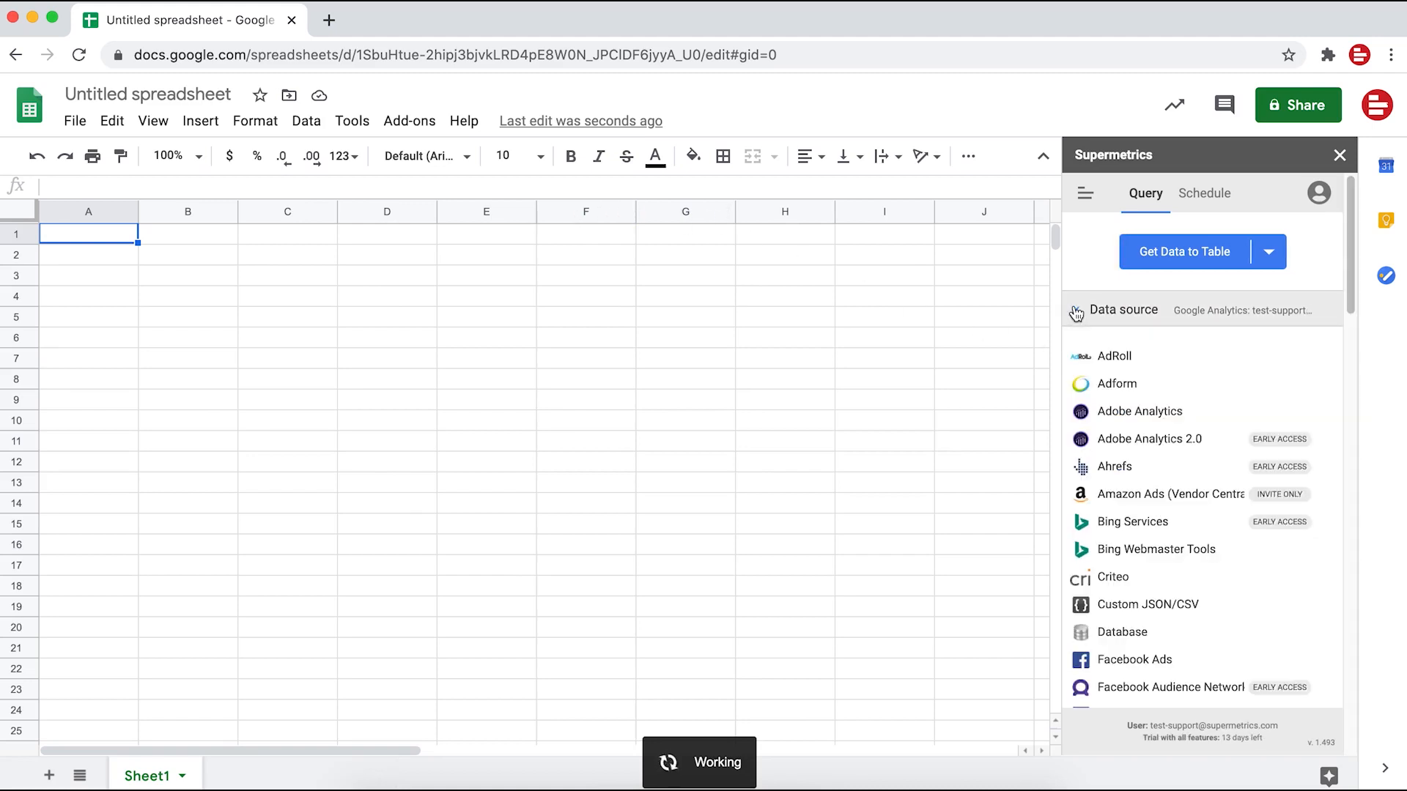
scroll(1290, 376, "down", 5)
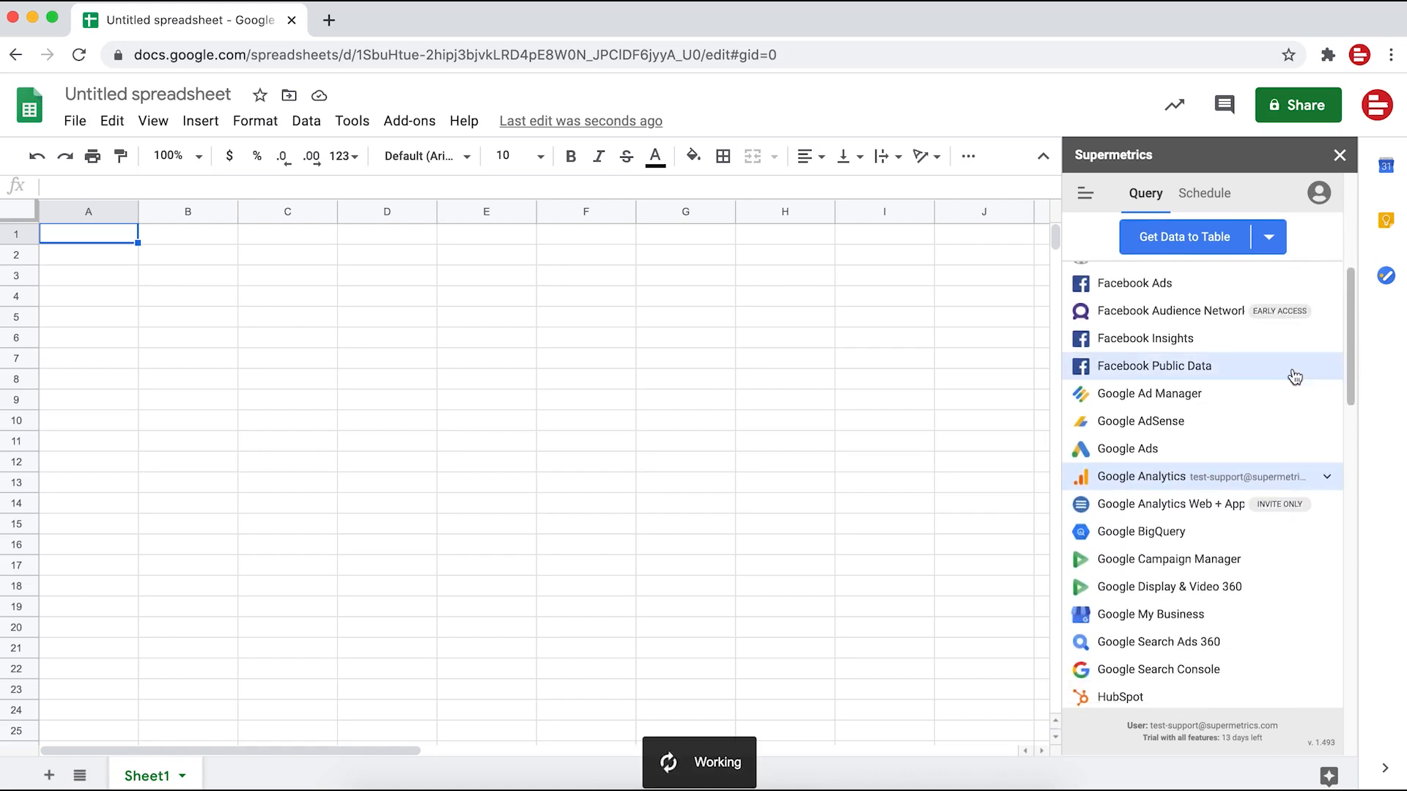
left_click(1326, 477)
left_click(1330, 481)
scroll(1330, 481, "up", 5)
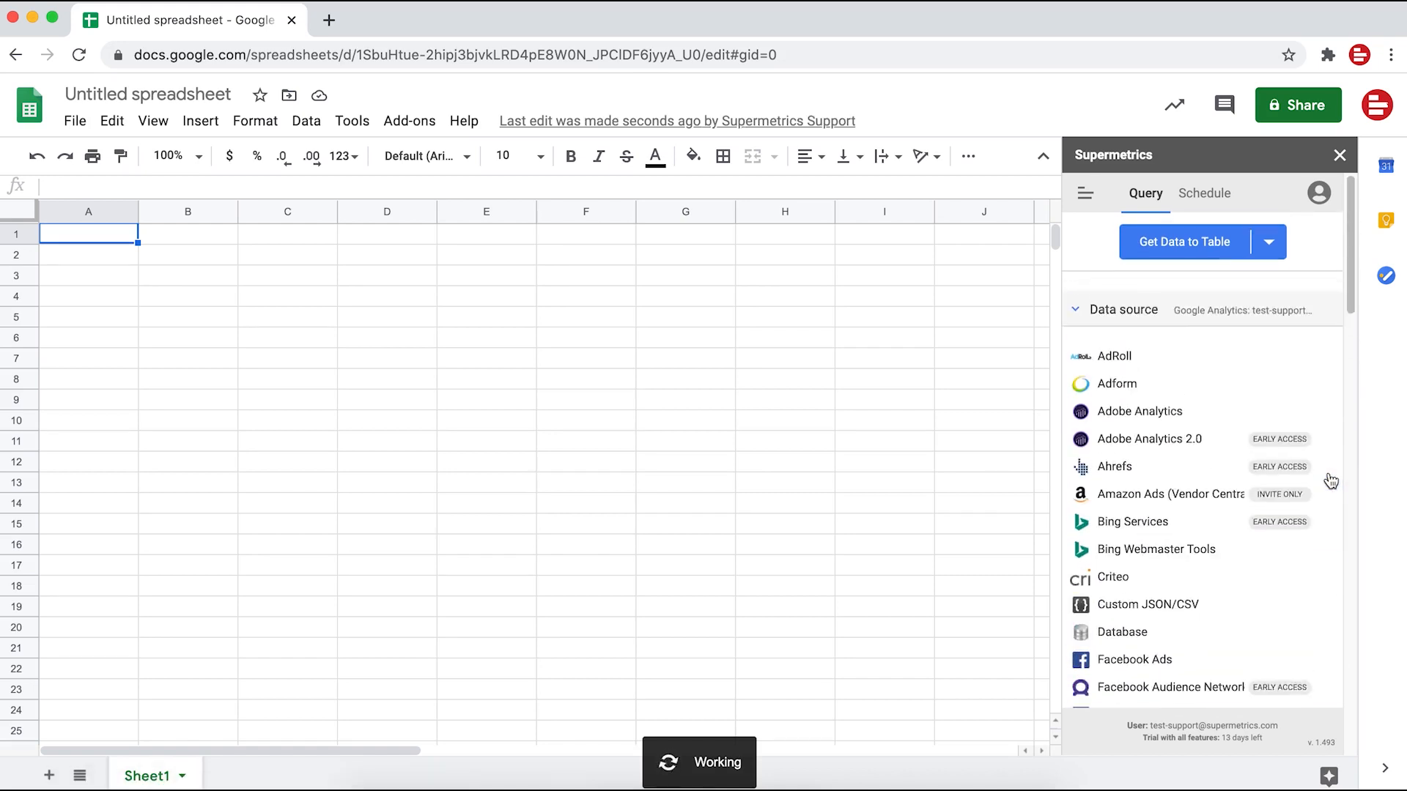
left_click(1161, 315)
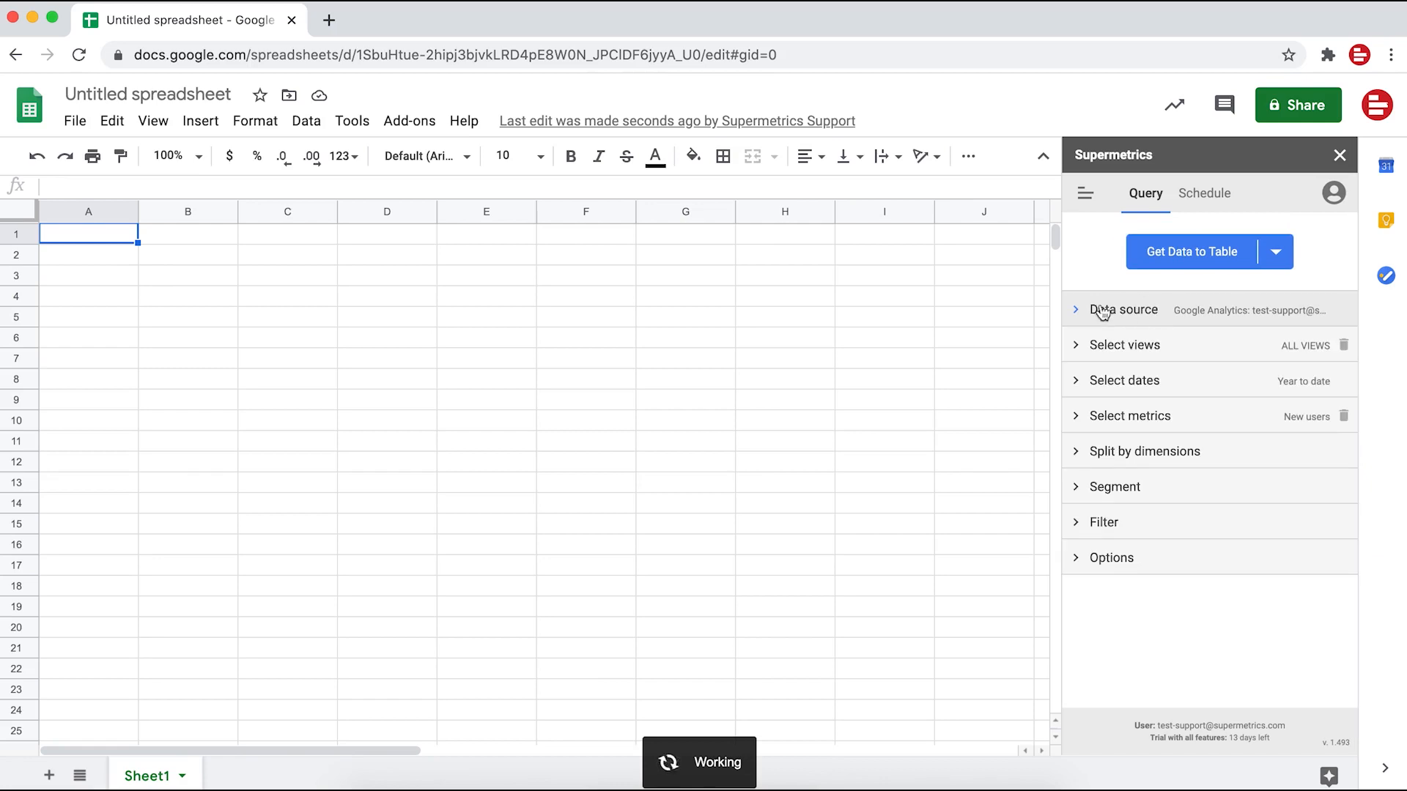
Step: Replace the ALL VIEWS selection with the view "Supermetrics website: Supermetrics Main", searching for "main"
left_click(1075, 346)
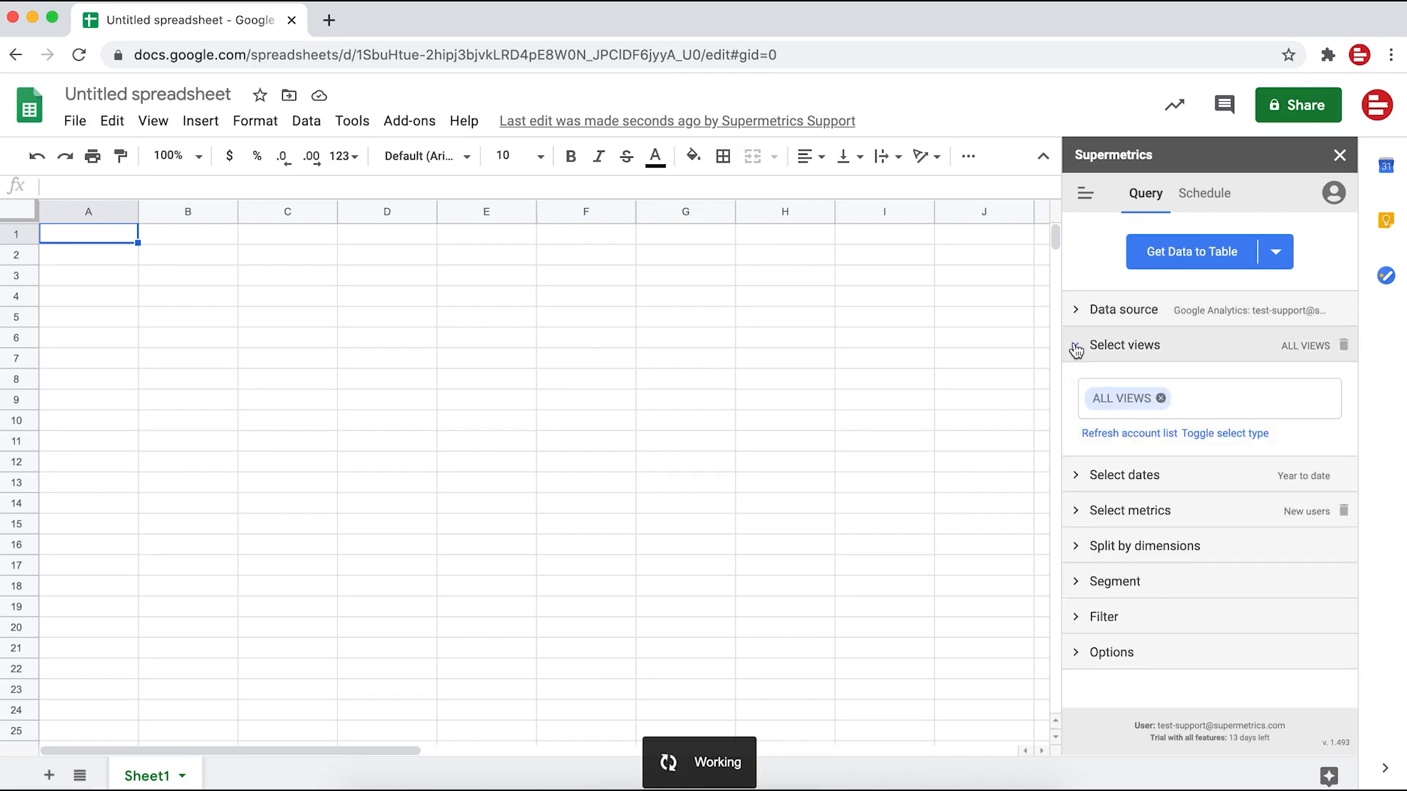
left_click(1160, 399)
type("main")
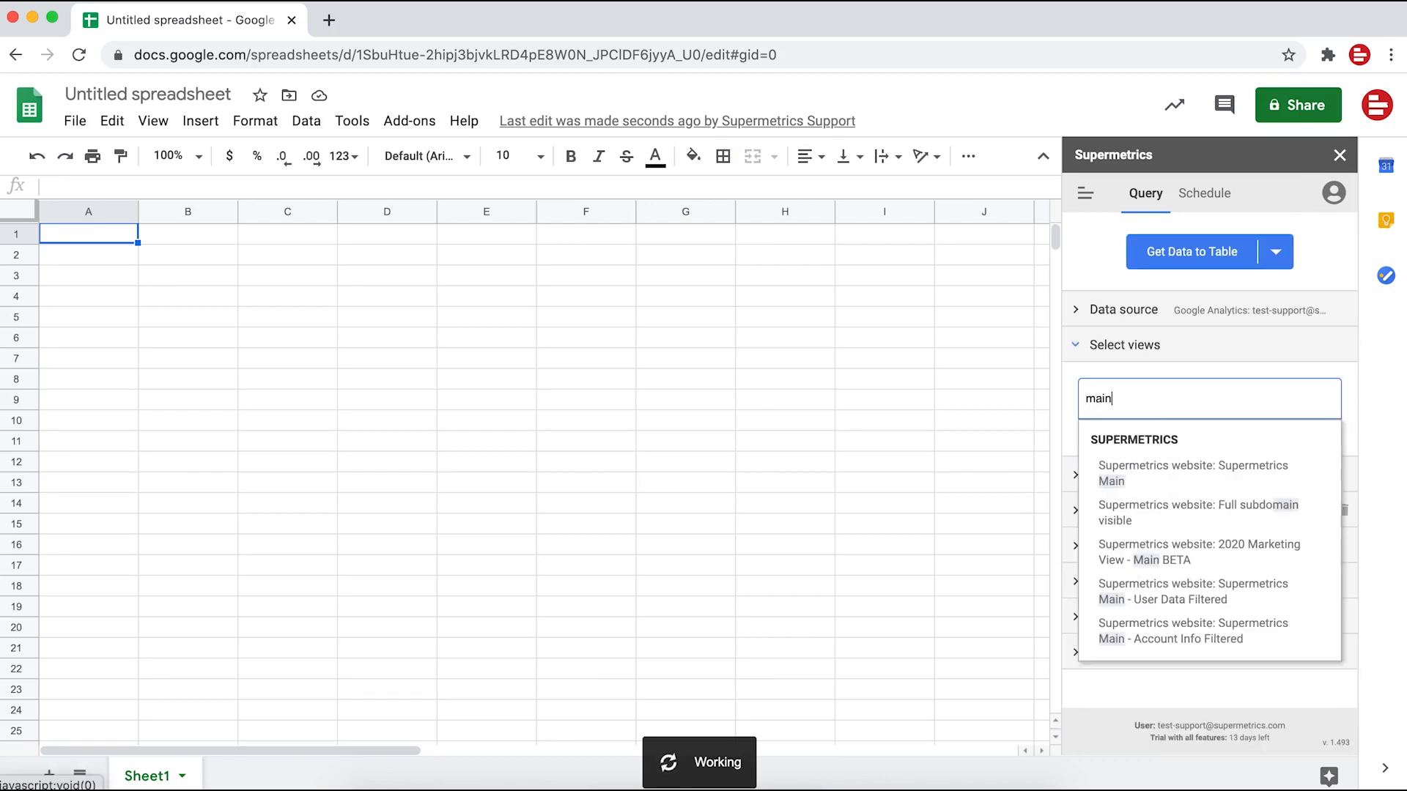
left_click(1245, 482)
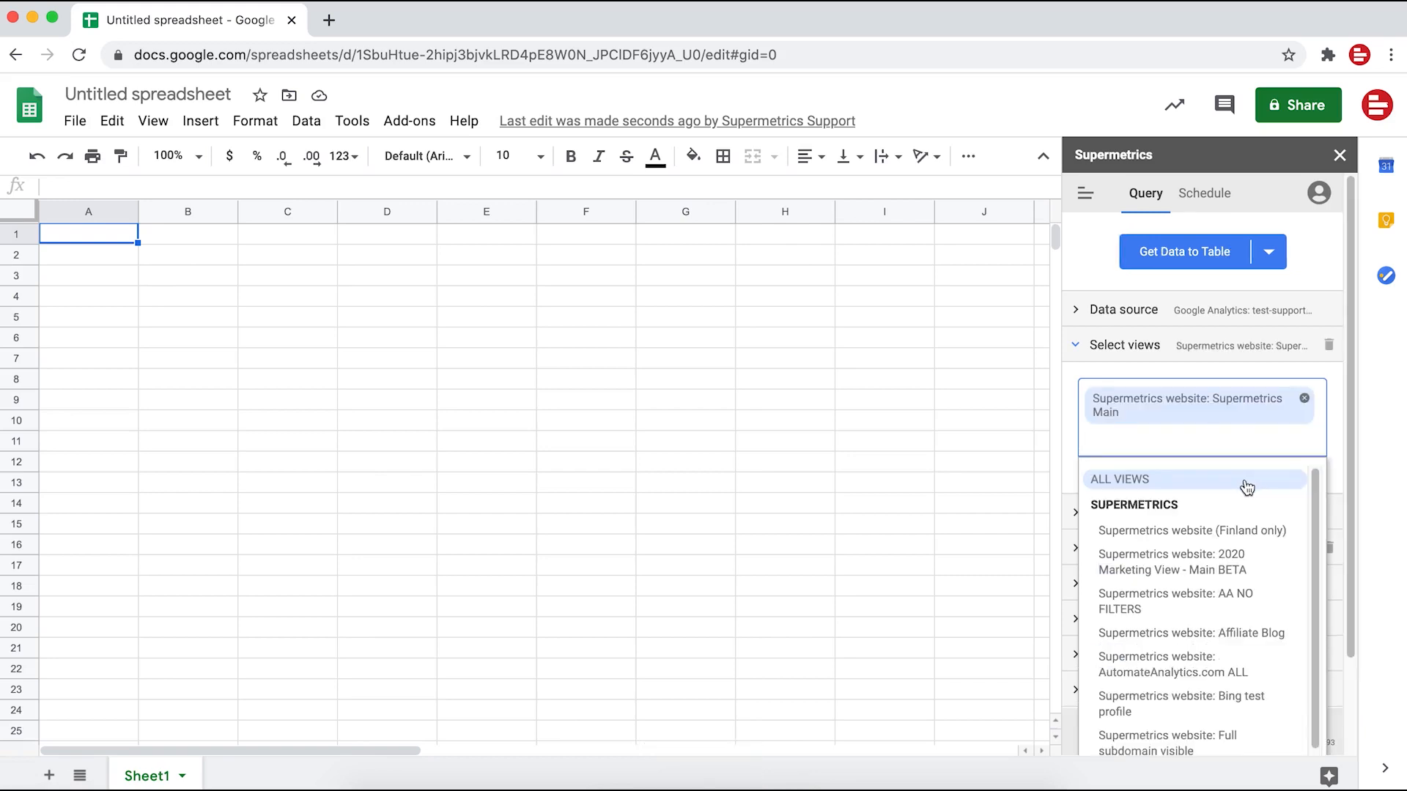
left_click(1076, 346)
left_click(1075, 345)
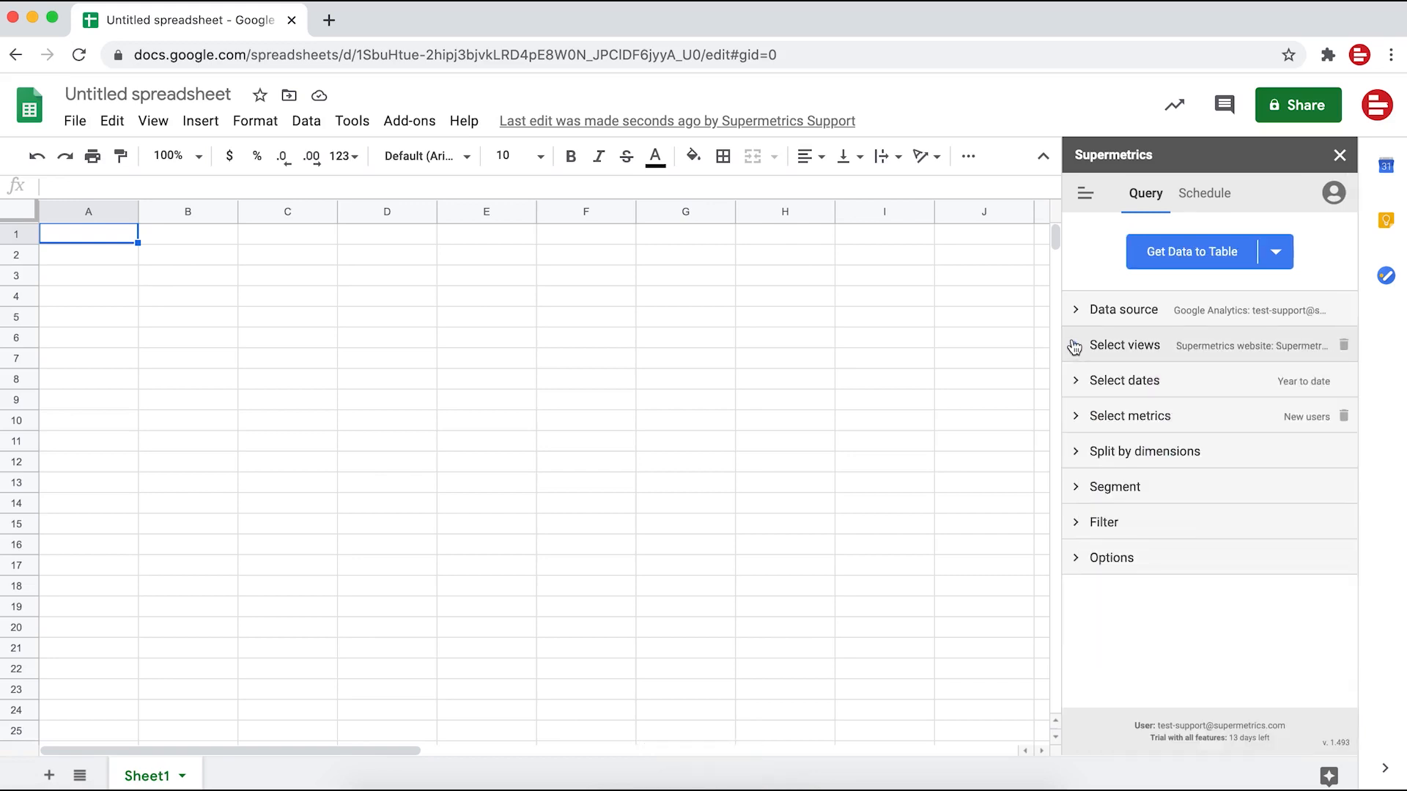
Step: Set the query's date range to Last X months with a value of 6 months
left_click(1074, 382)
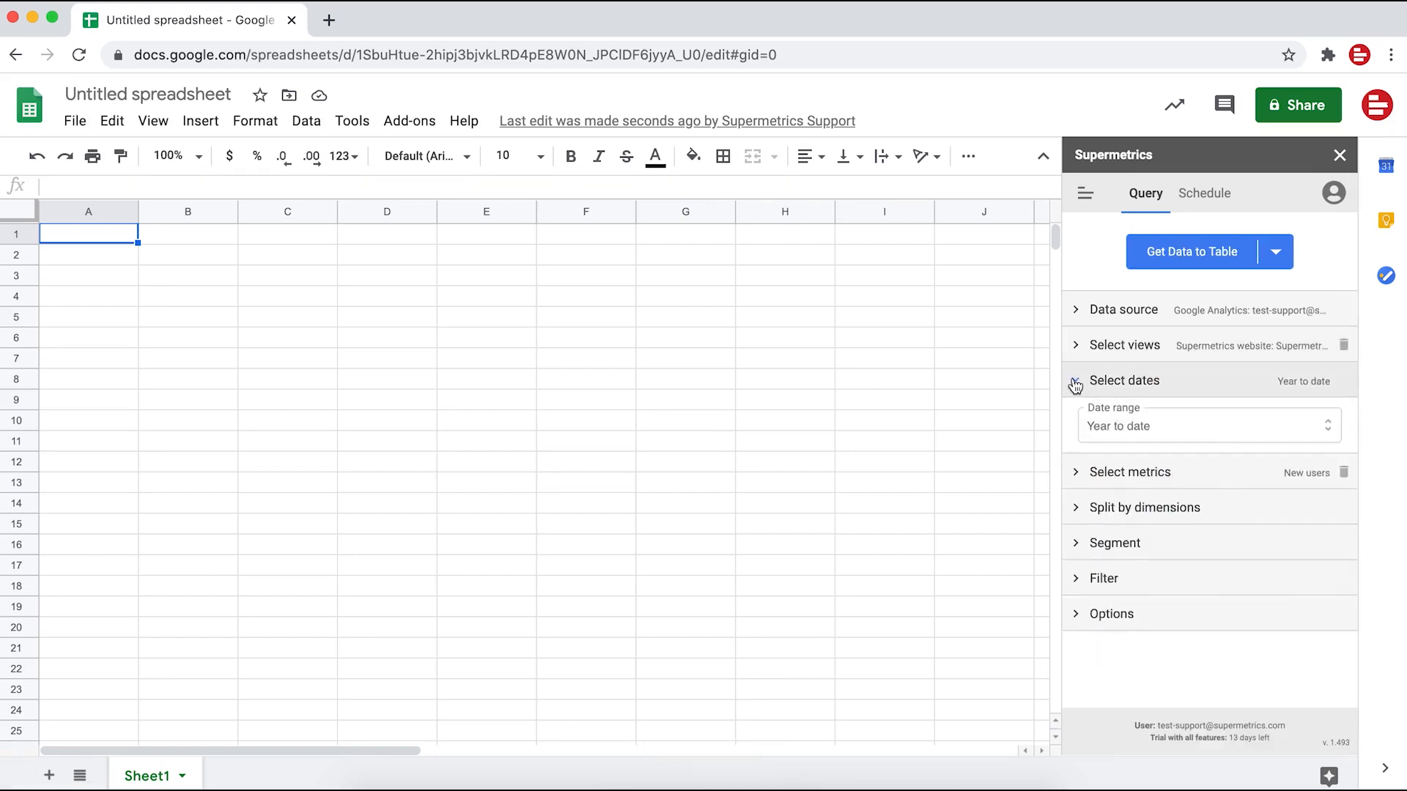
left_click(1300, 443)
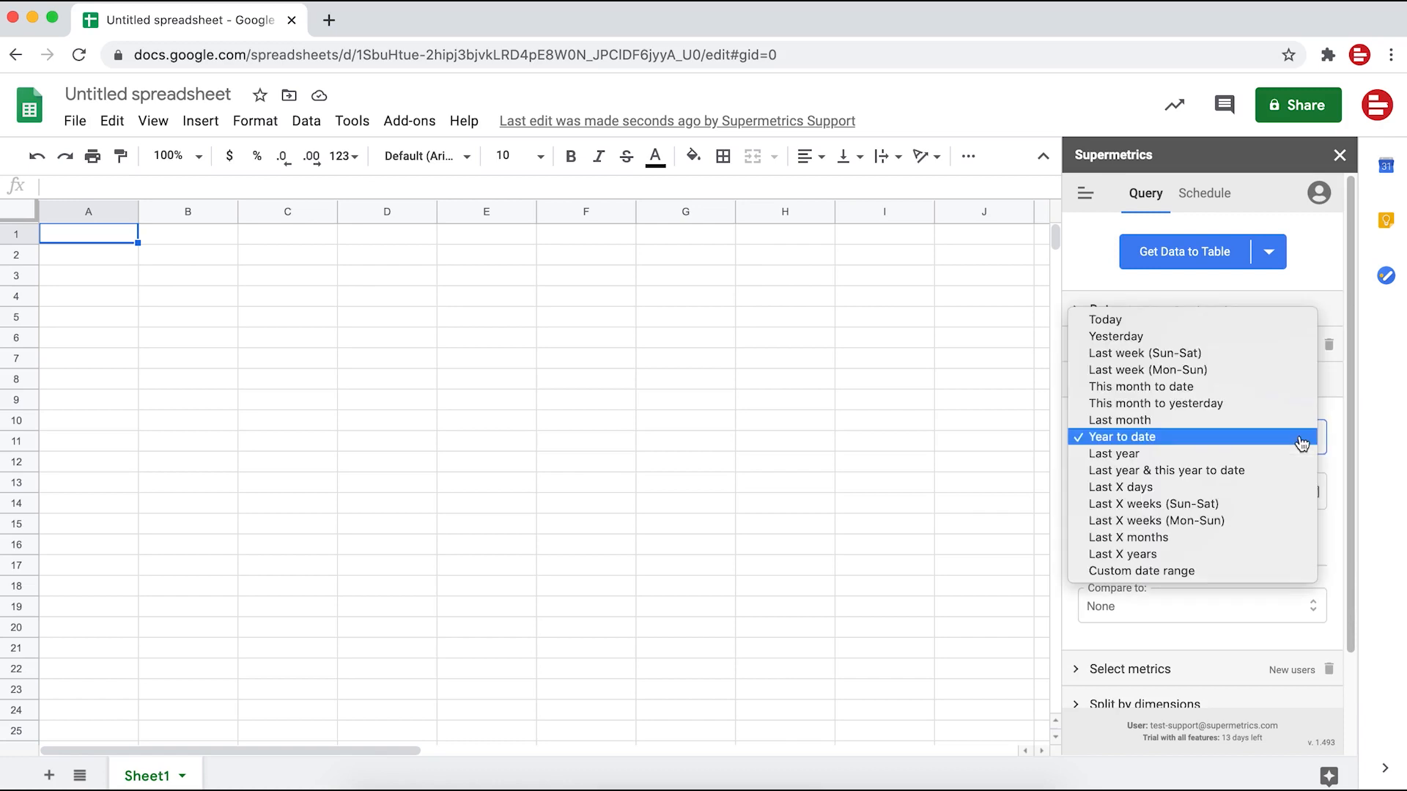
left_click(1272, 537)
left_click(1157, 493)
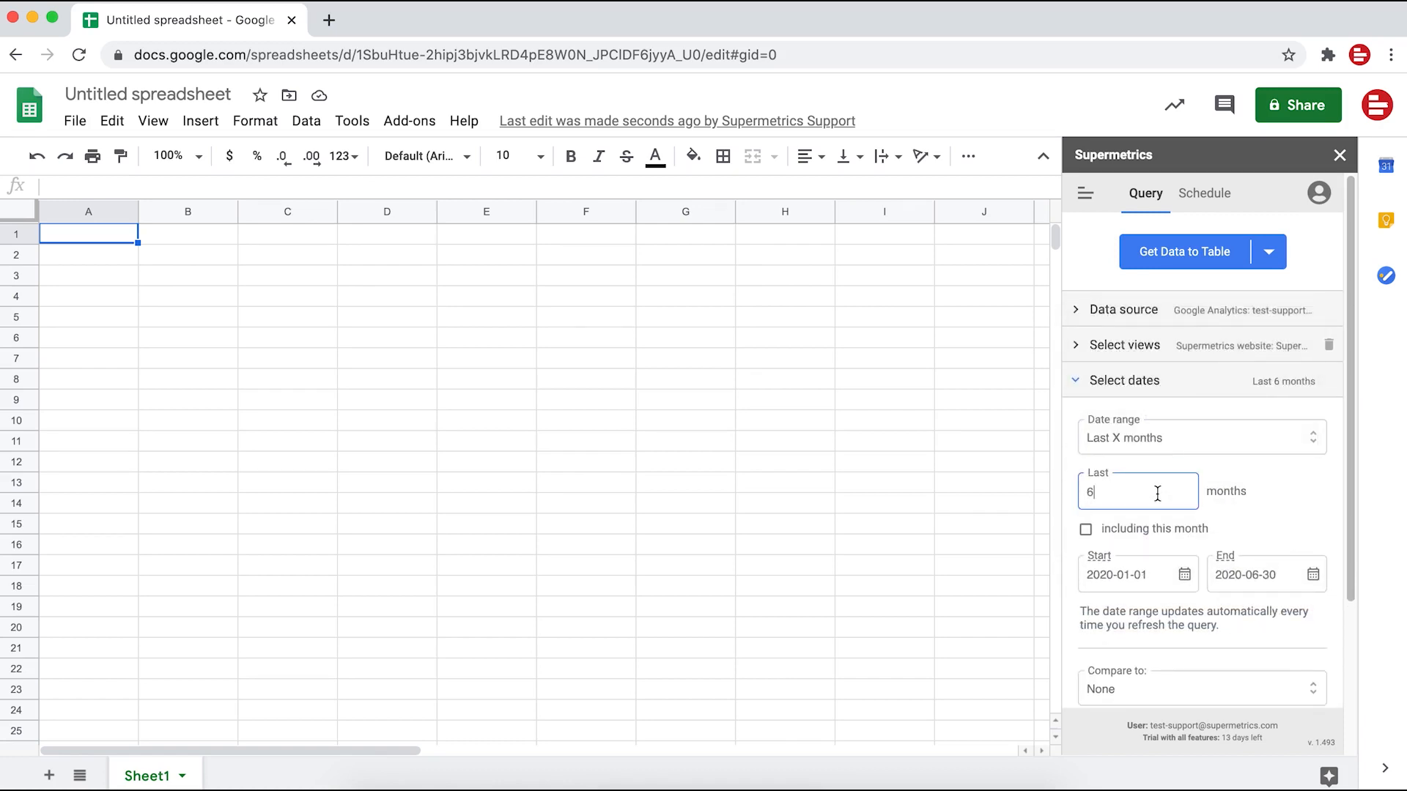
Step: Choose Pageviews, Sessions and Users from the user/session group as the query's metrics, searching "page" for Pageviews
left_click(1074, 381)
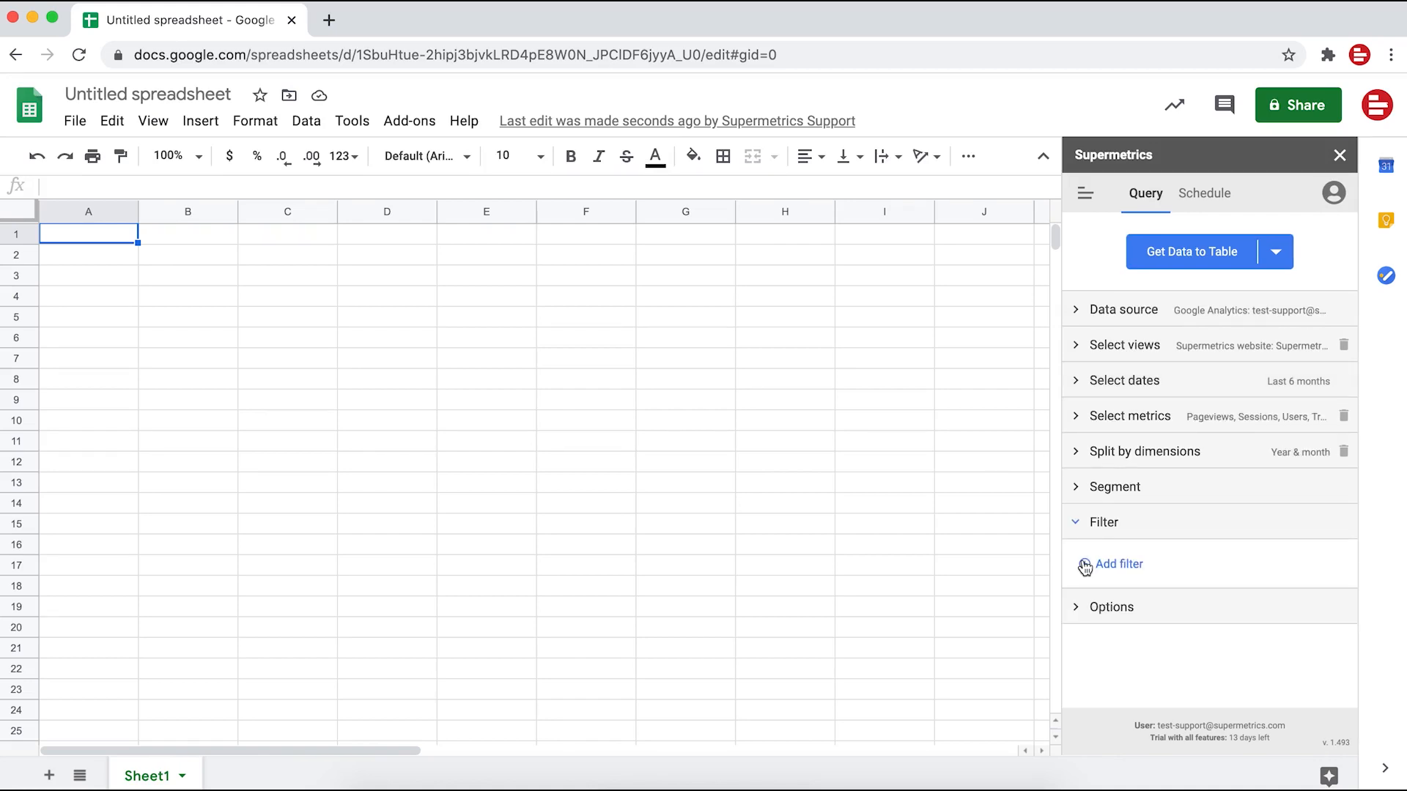
left_click(1081, 522)
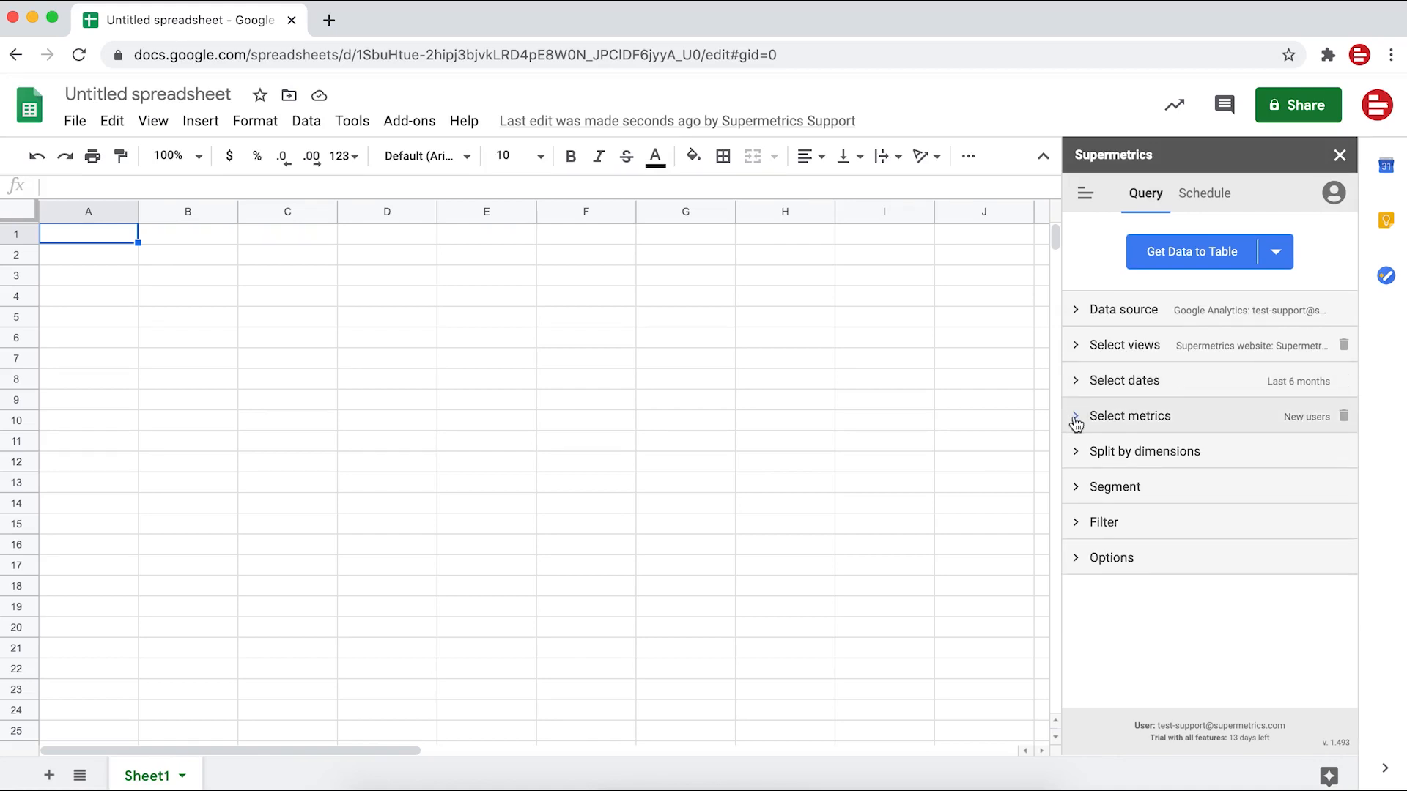
left_click(1075, 415)
left_click(1158, 469)
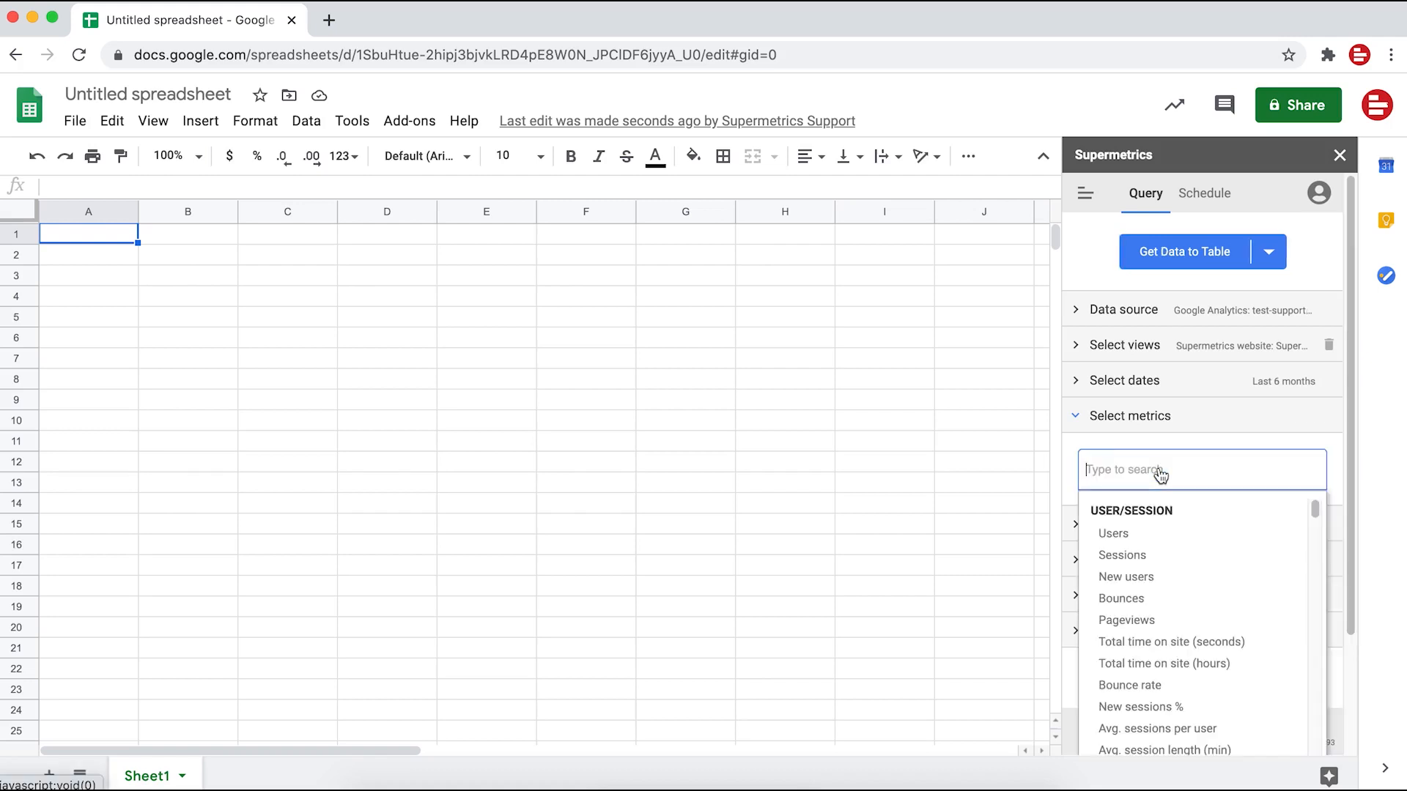
type("page")
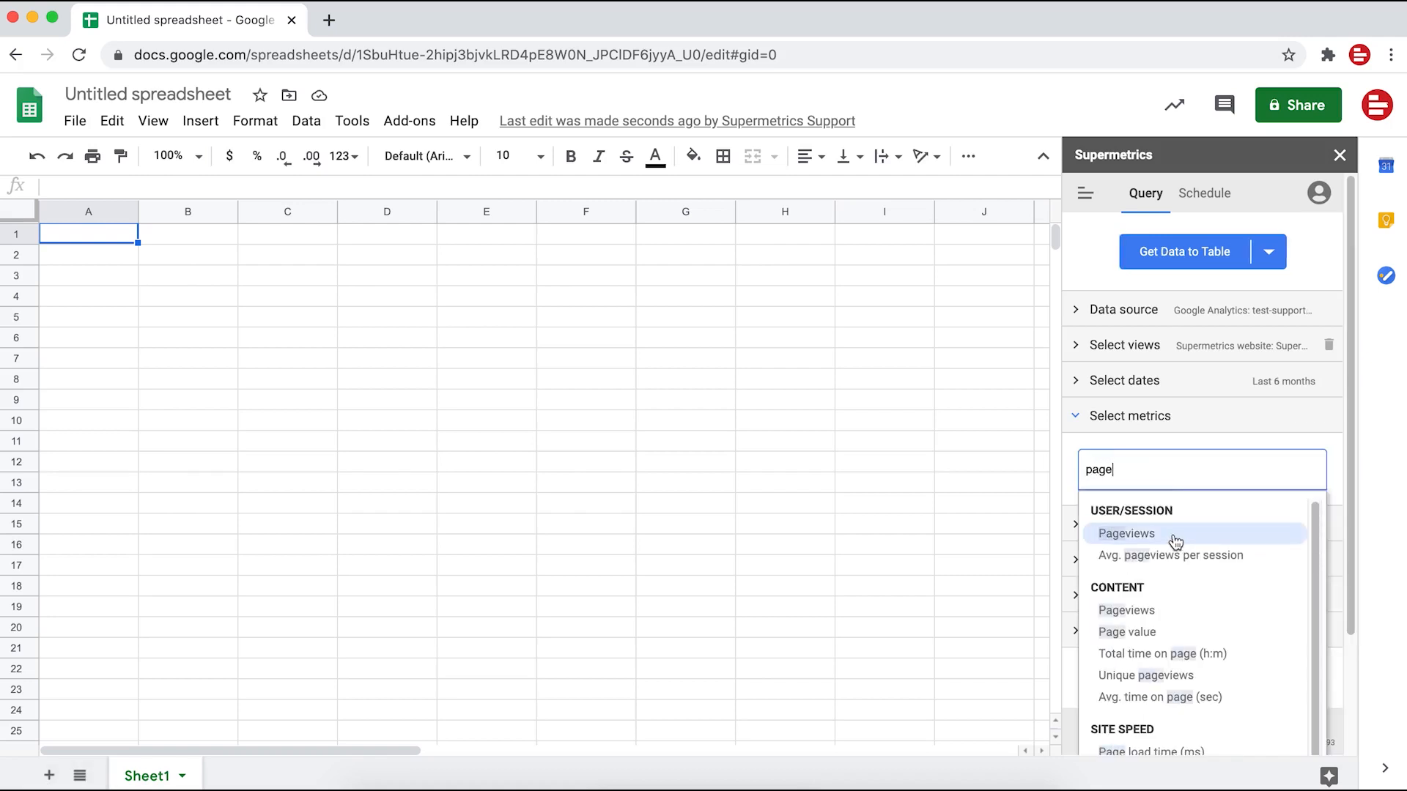
left_click(1176, 541)
left_click(1177, 564)
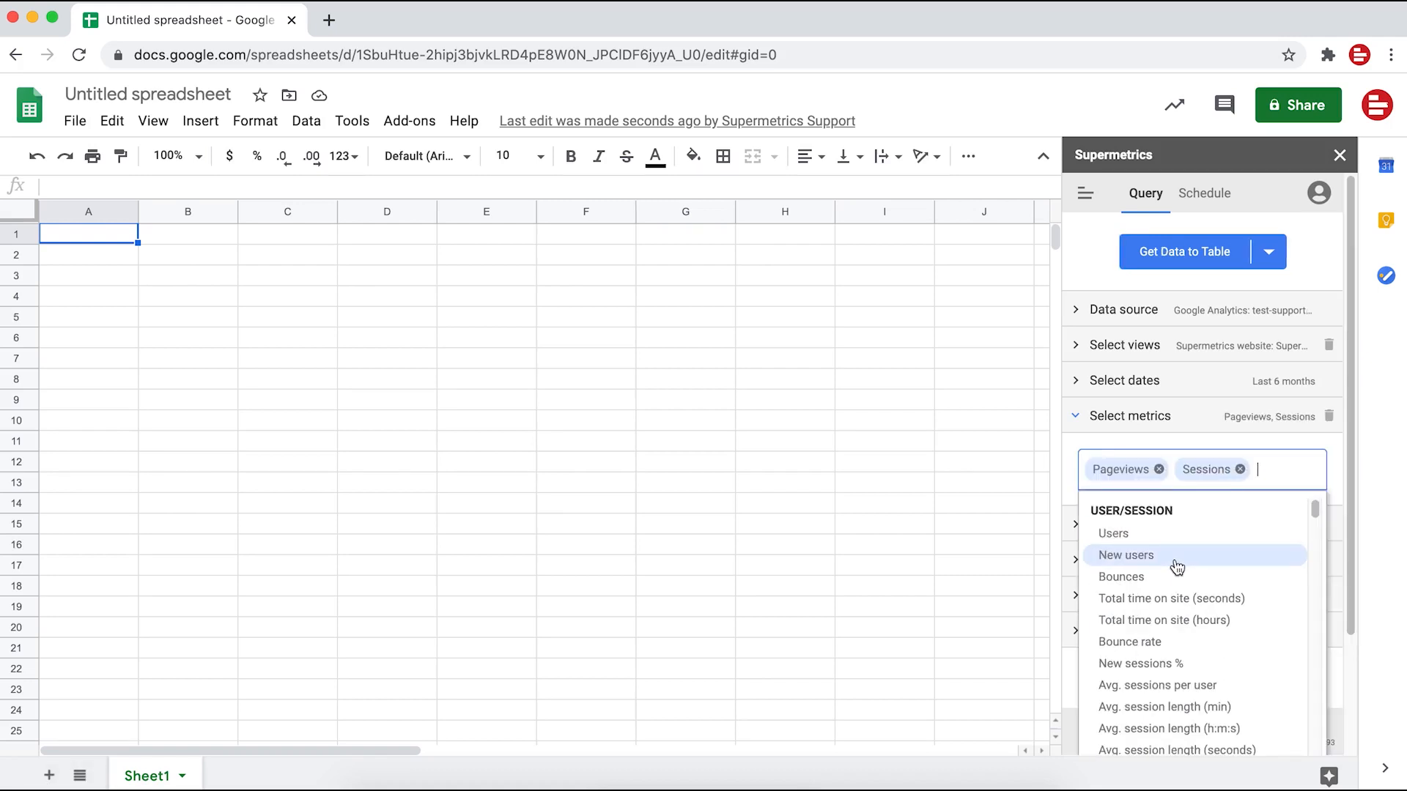
left_click(1203, 540)
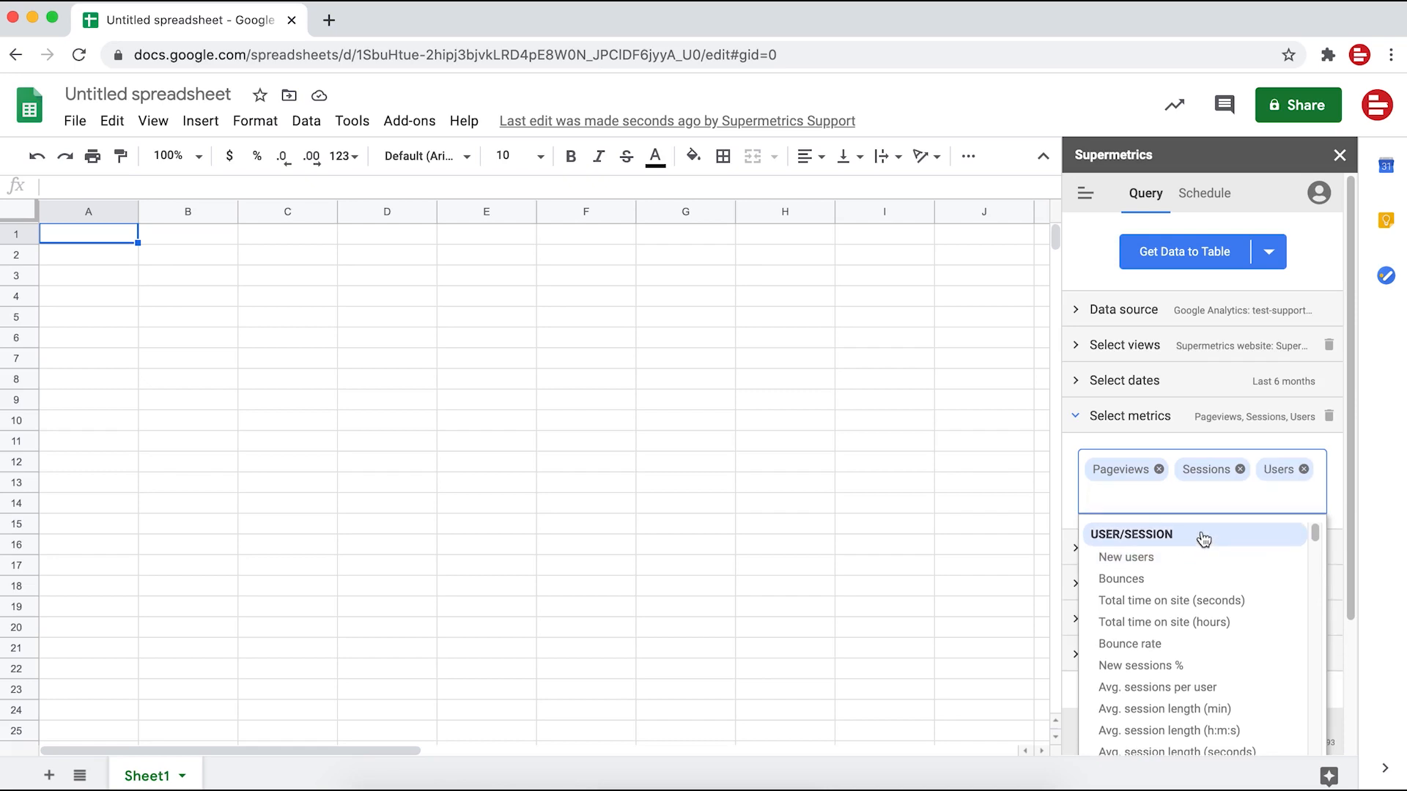
Step: Add the ecommerce metric Transactions by searching for "transactions" and collapse the metrics section
type("transactions")
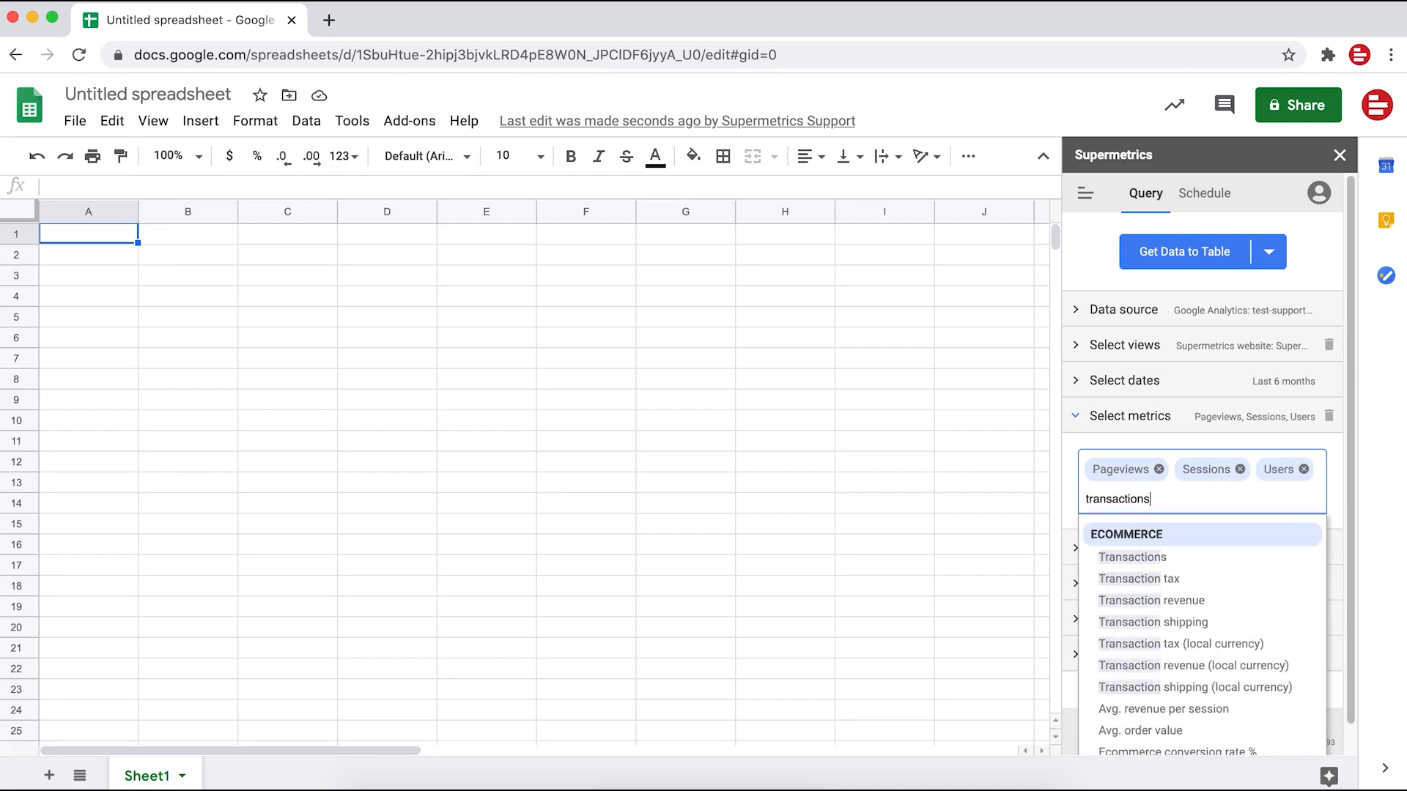
left_click(1240, 558)
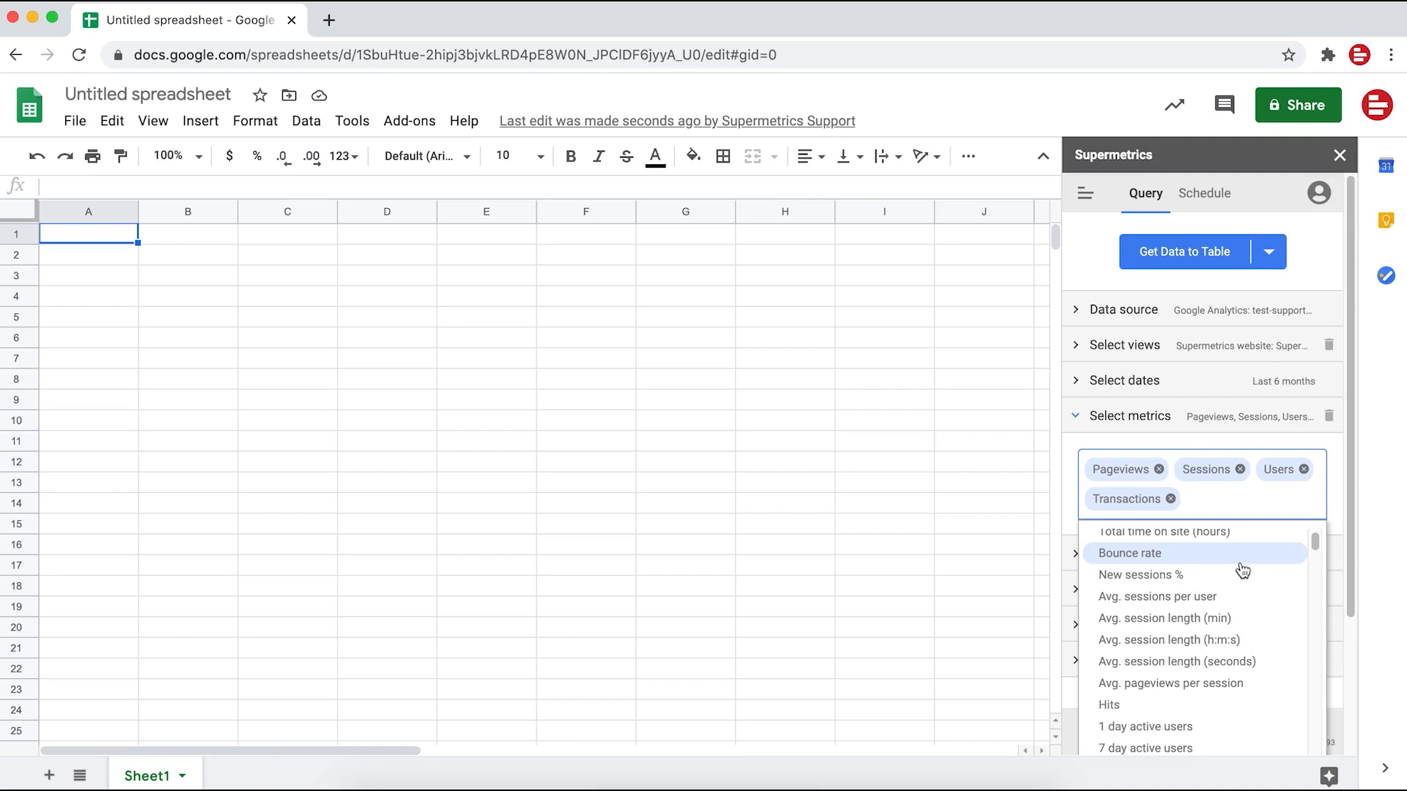
left_click(1073, 483)
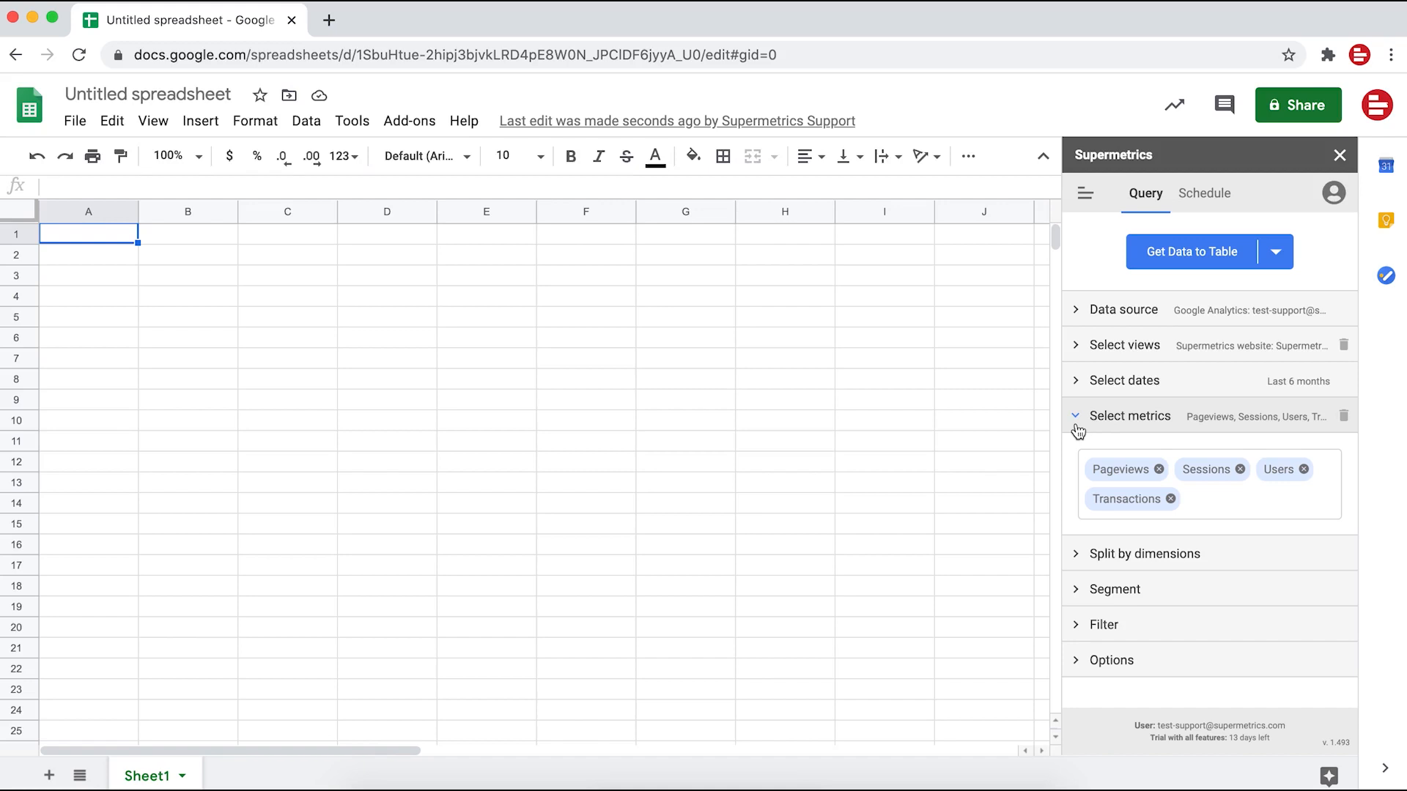
left_click(1077, 428)
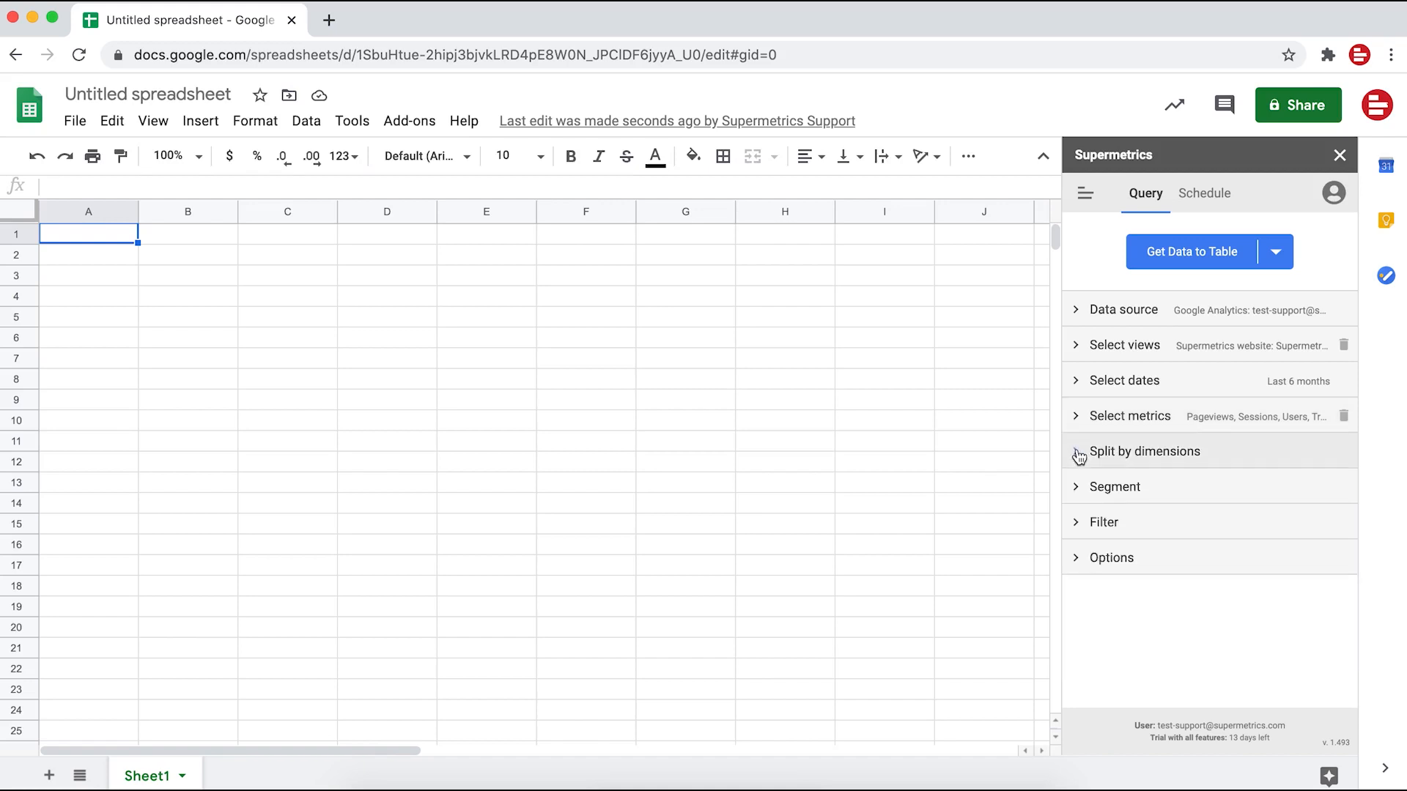
Step: Split the query to columns by the Year & month dimension and collapse the dimensions section
left_click(1079, 454)
left_click(1200, 565)
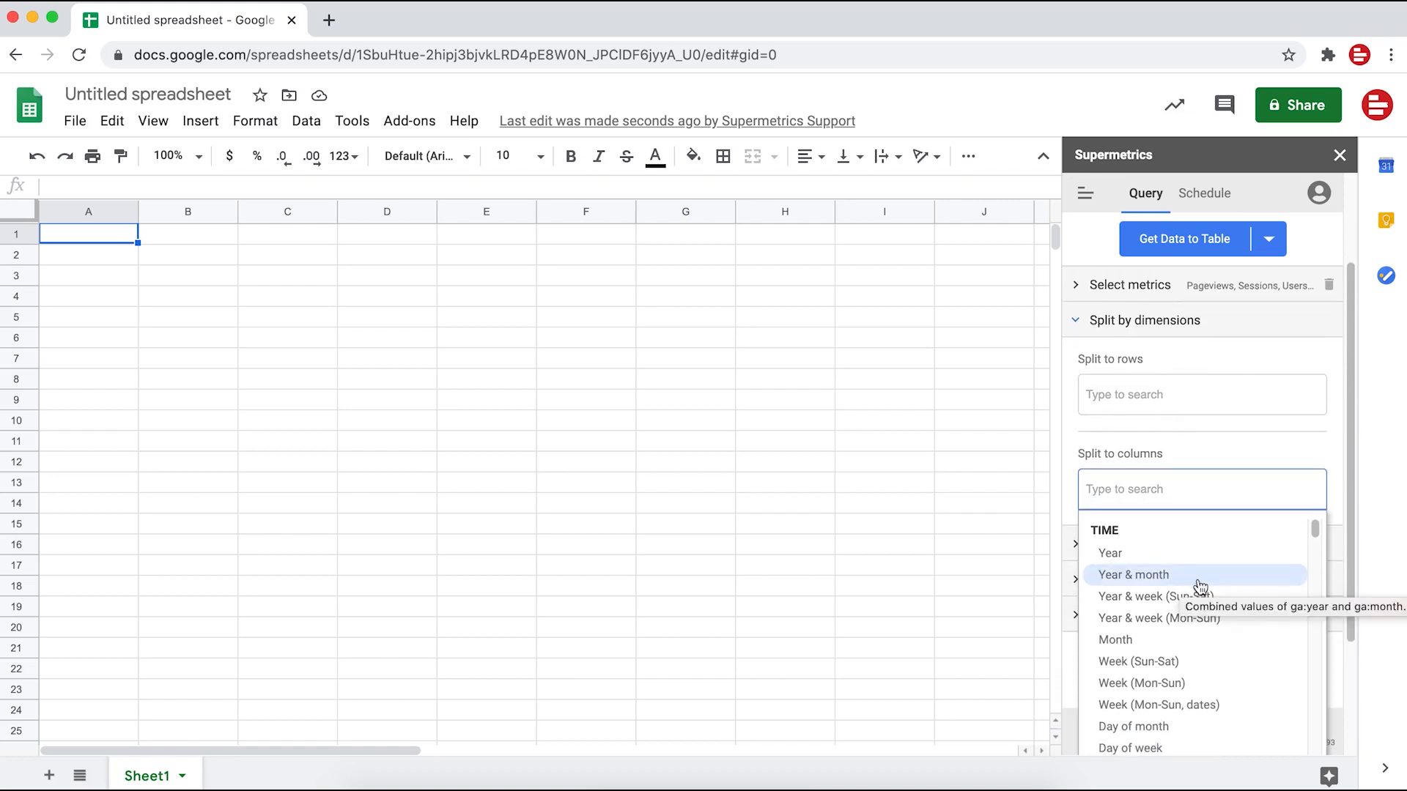
left_click(1199, 580)
left_click(1075, 449)
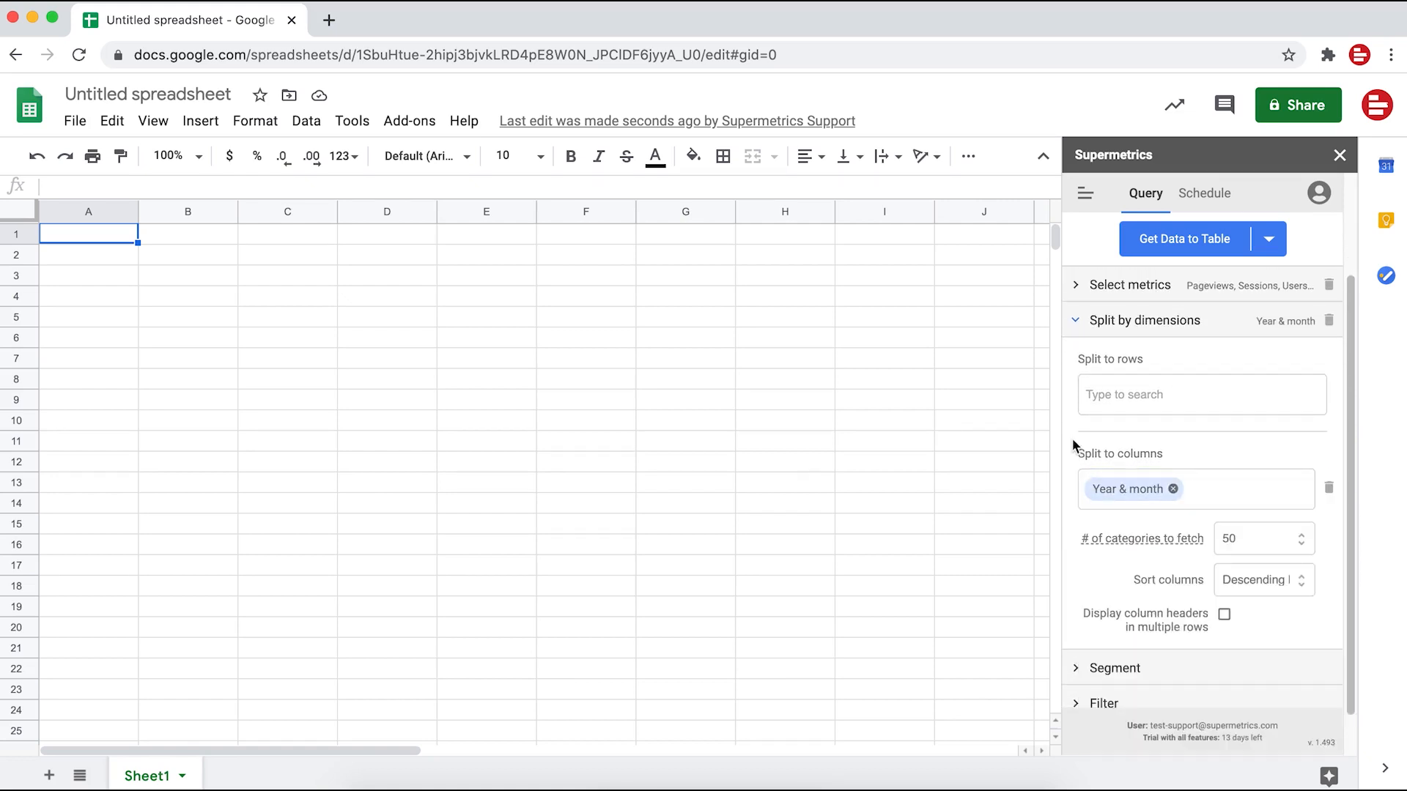
left_click(1073, 322)
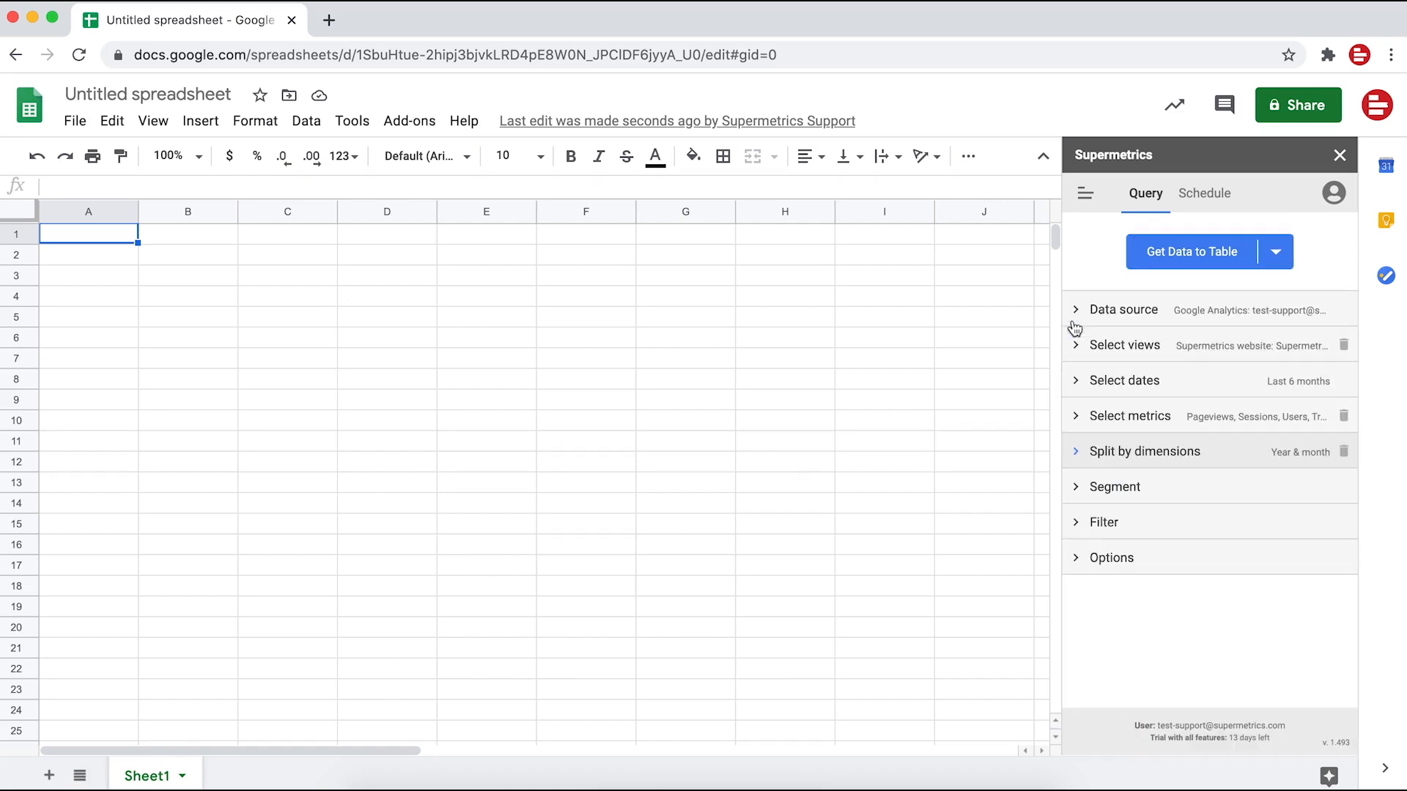
Step: Add a filter limiting the query to Country EQUALS India, searching "cou" for the field, and collapse the section
left_click(1076, 522)
left_click(1083, 564)
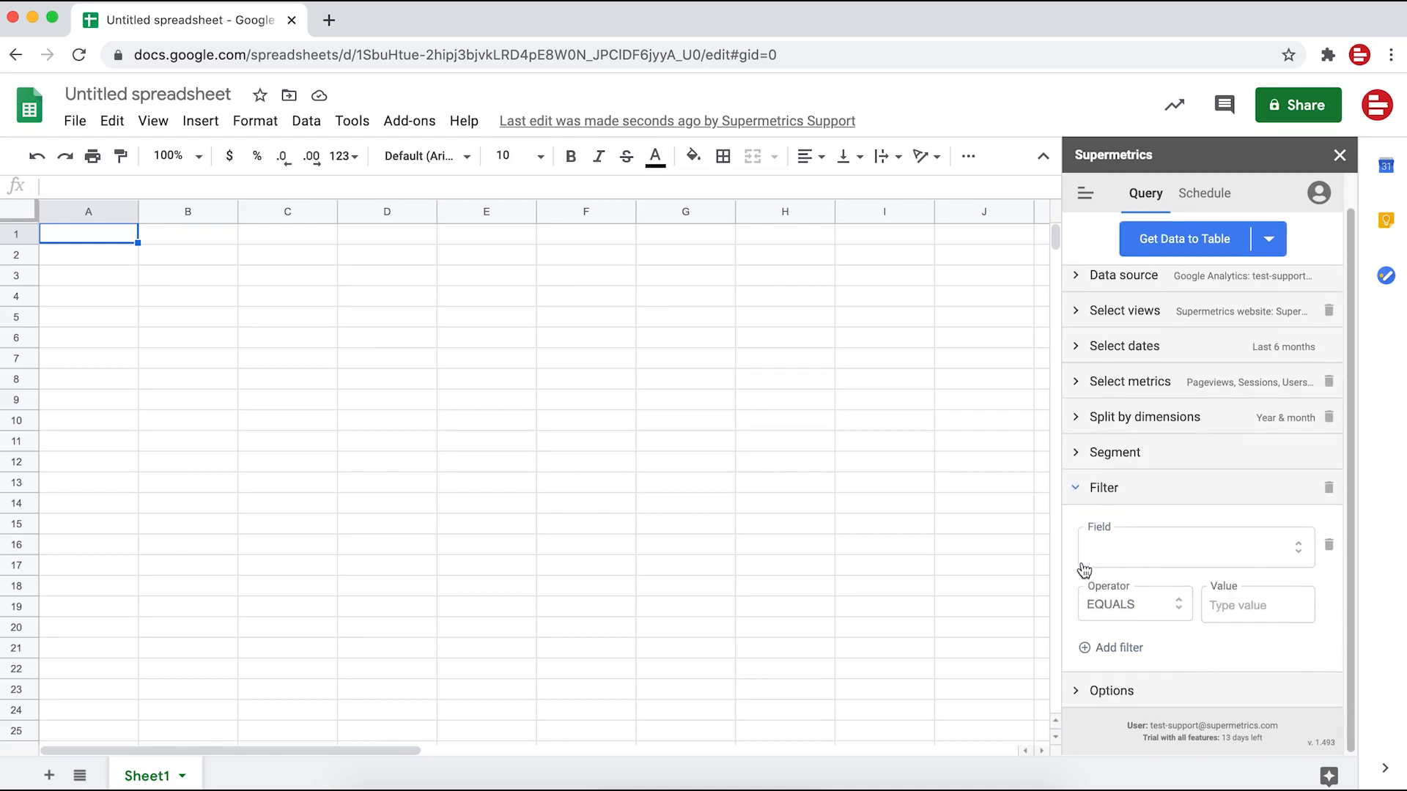
left_click(1305, 545)
type("cou")
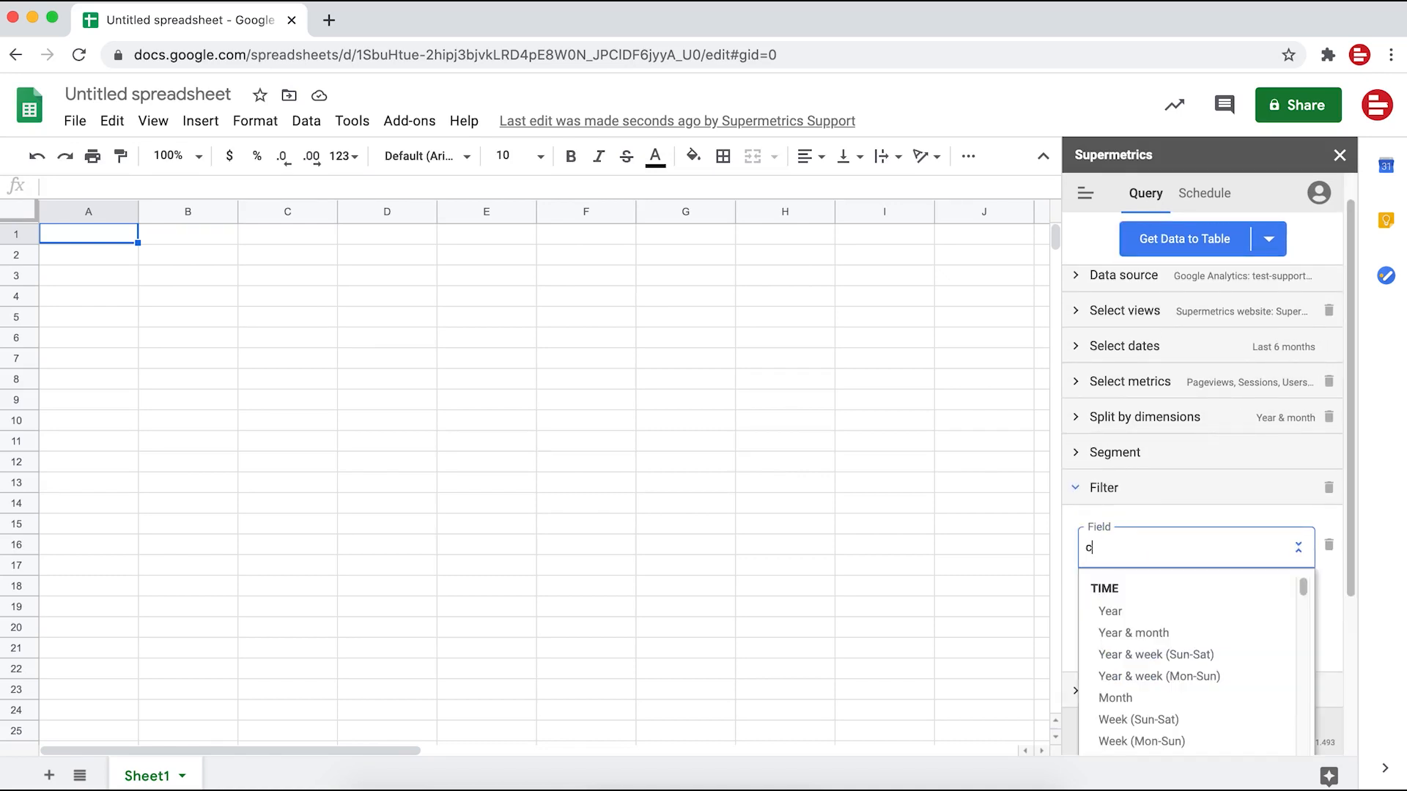
left_click(1272, 624)
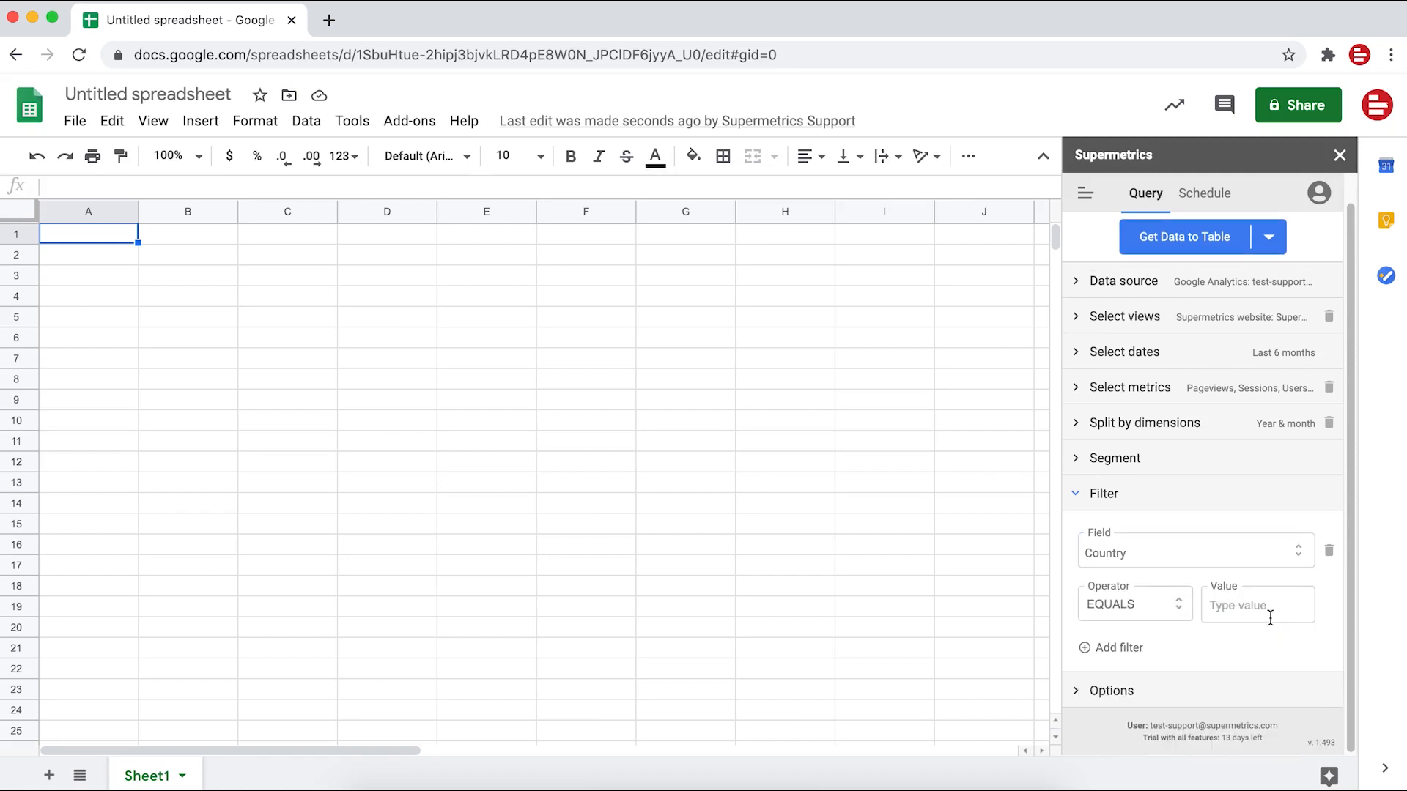
left_click(1267, 606)
type("India")
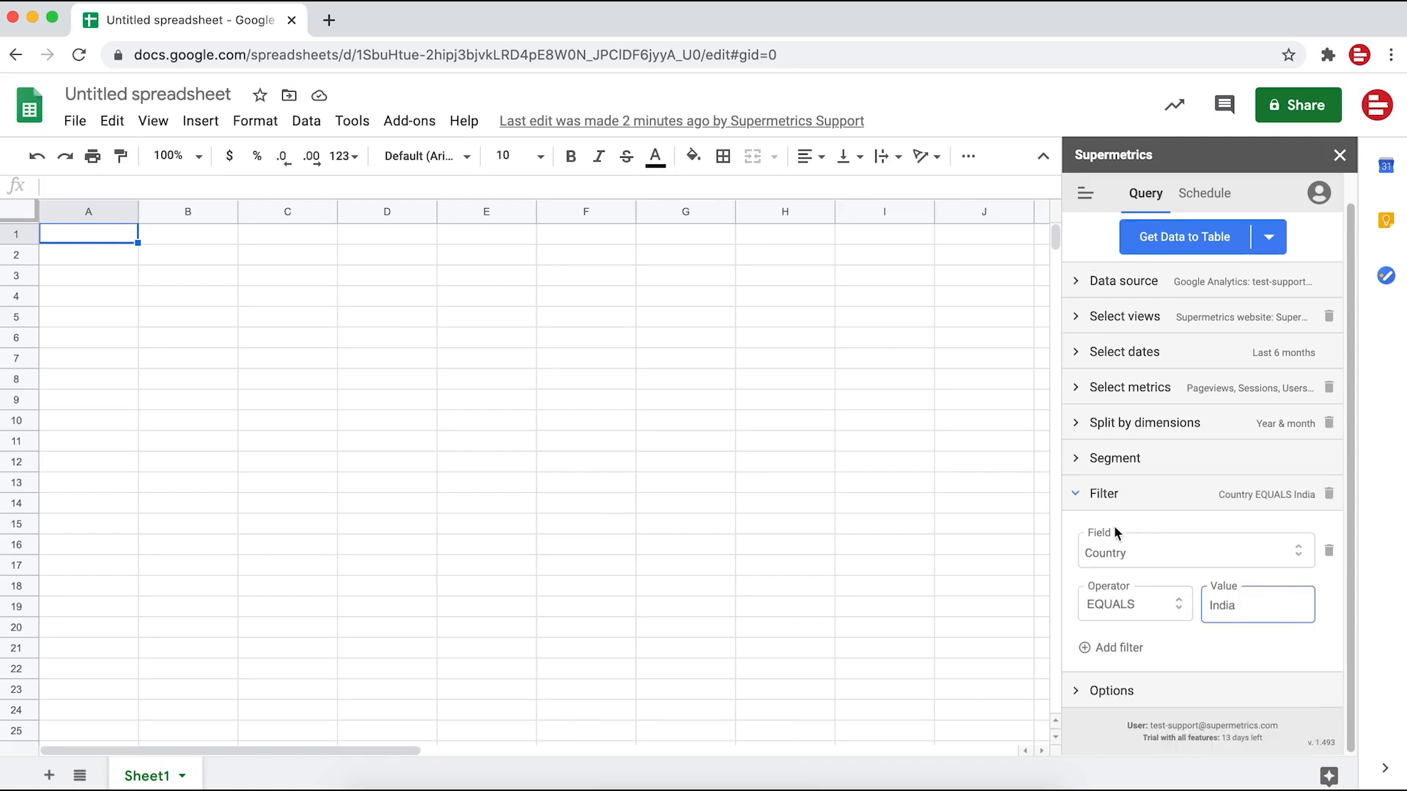
left_click(1073, 500)
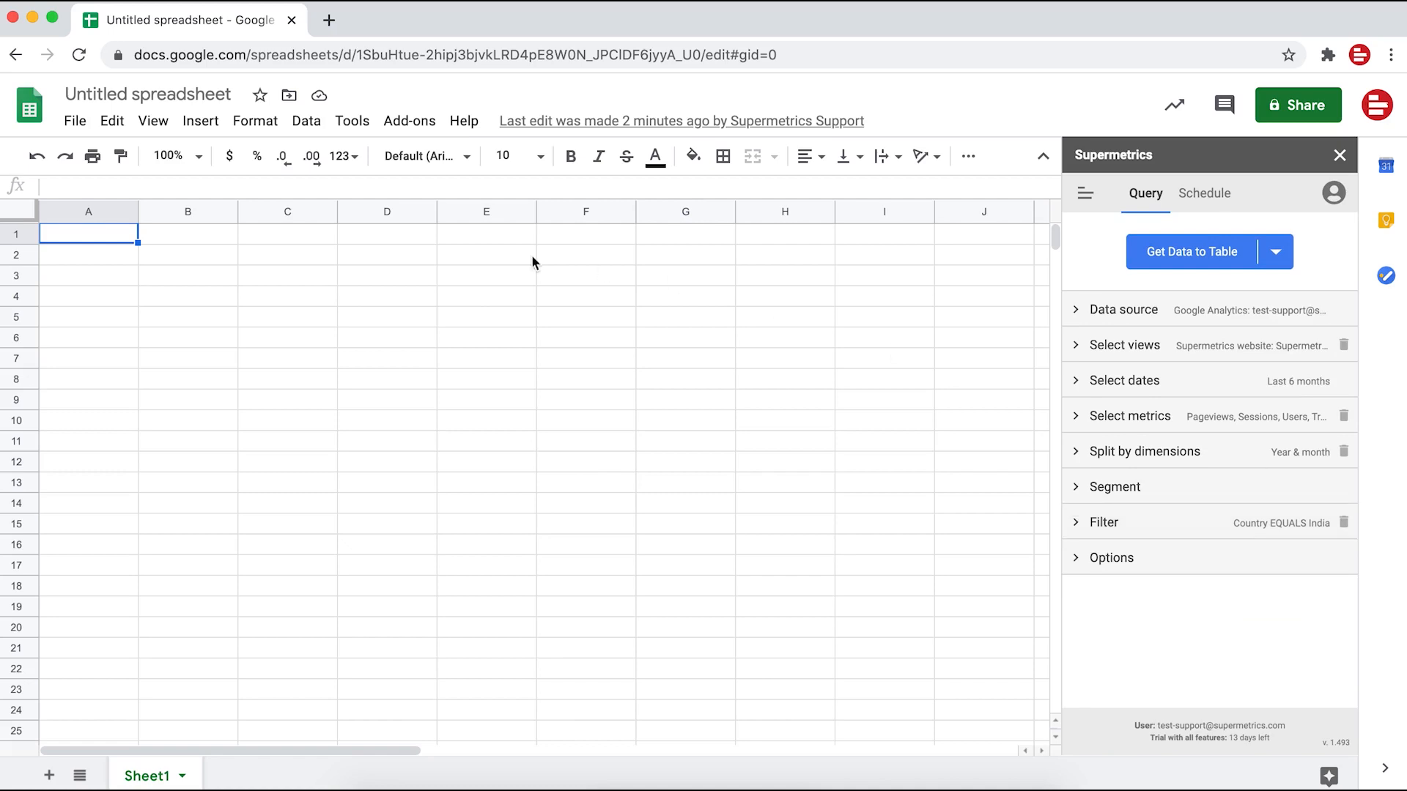
Step: Run the query to insert its table at cell B2 and close the finished query's details
left_click(217, 256)
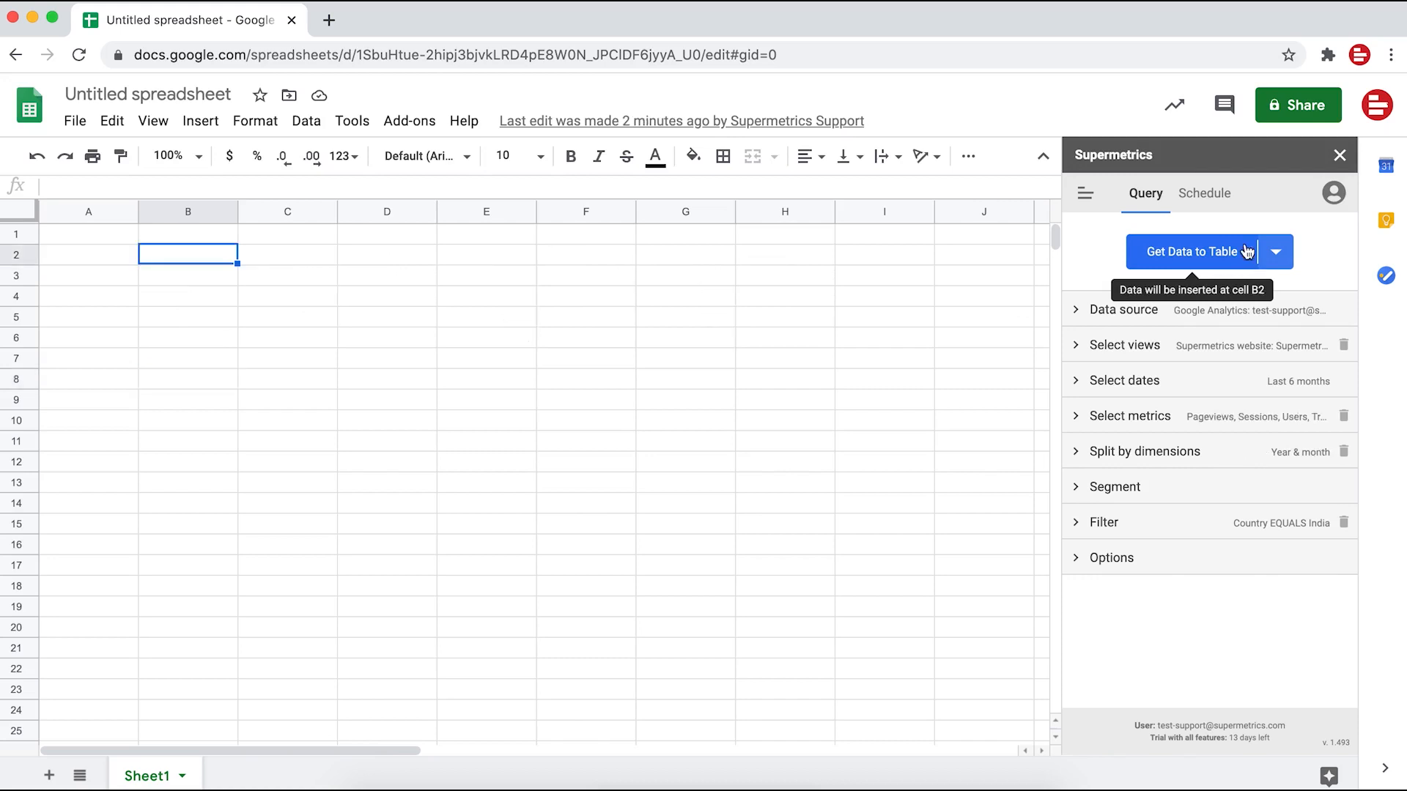
left_click(1247, 252)
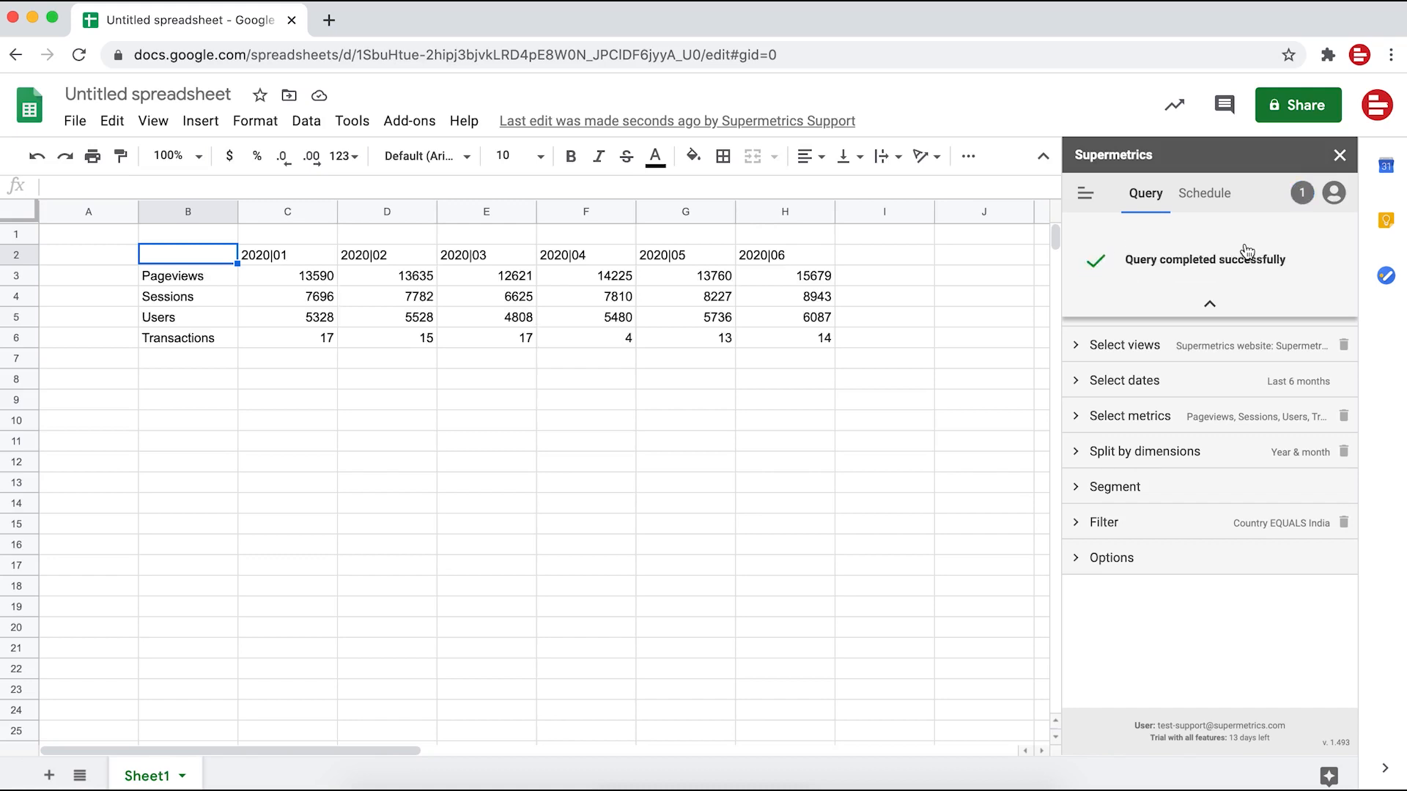
left_click(1246, 252)
left_click(1132, 196)
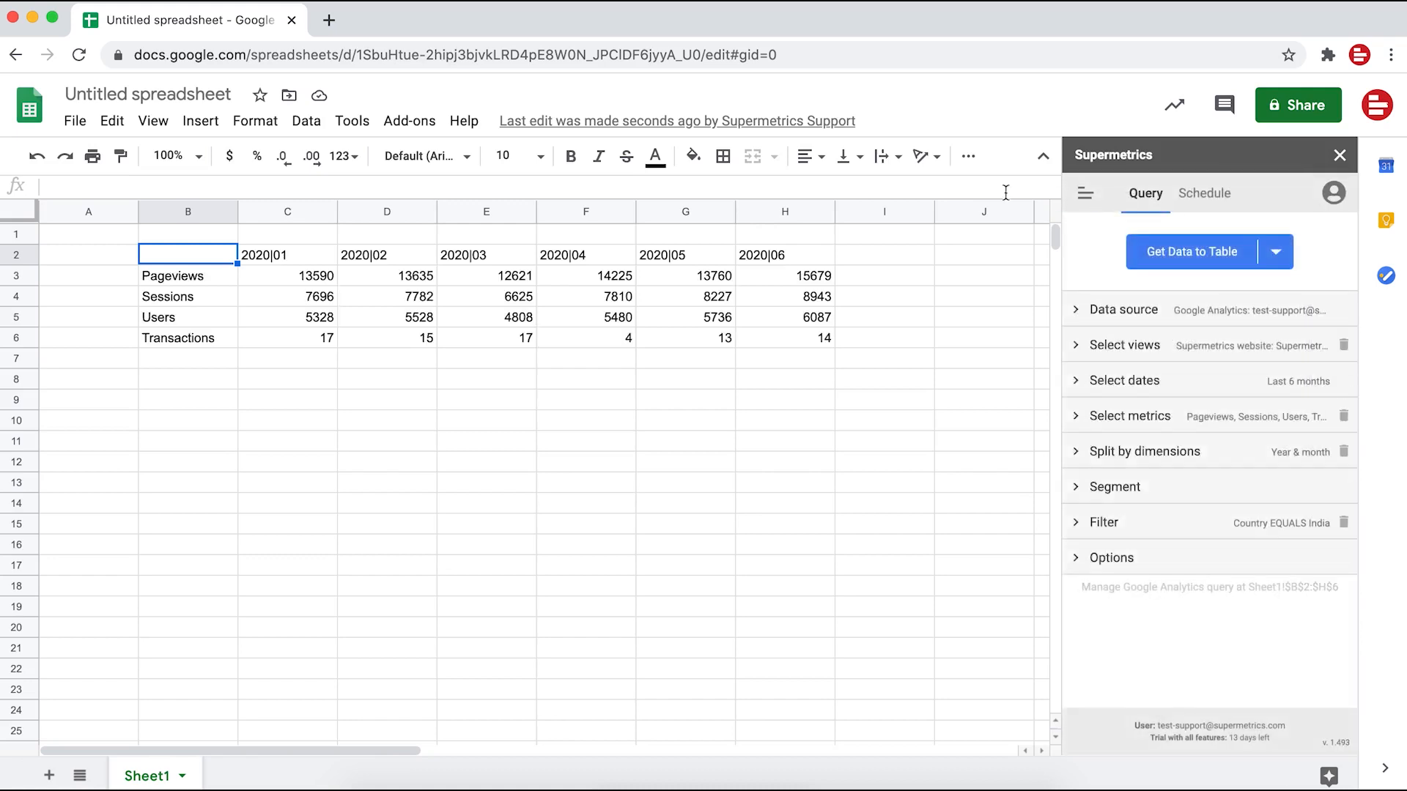
Step: Start a second query at cell B8 by removing the Transactions, Users and Sessions metrics, keeping only Pageviews
left_click(181, 381)
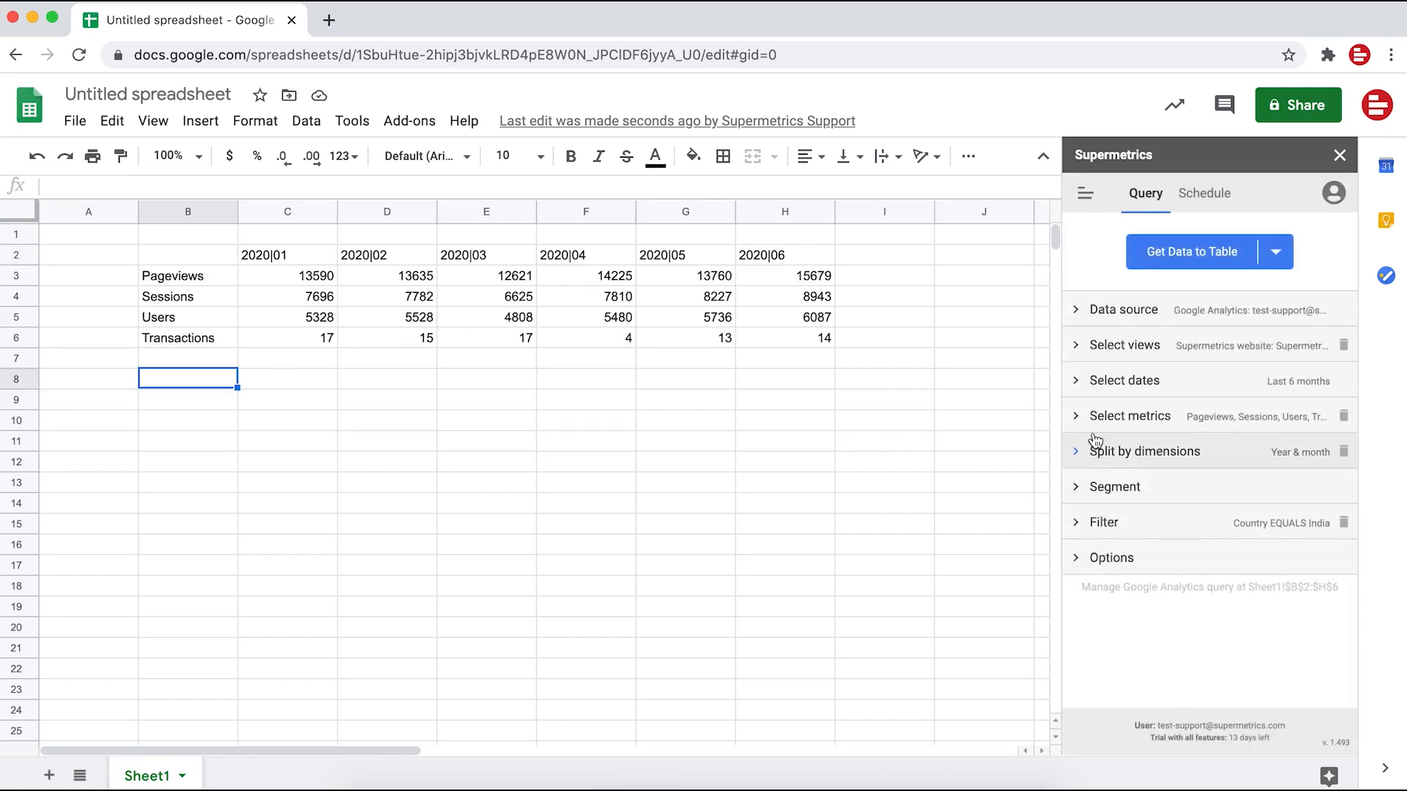
left_click(1075, 415)
left_click(1170, 500)
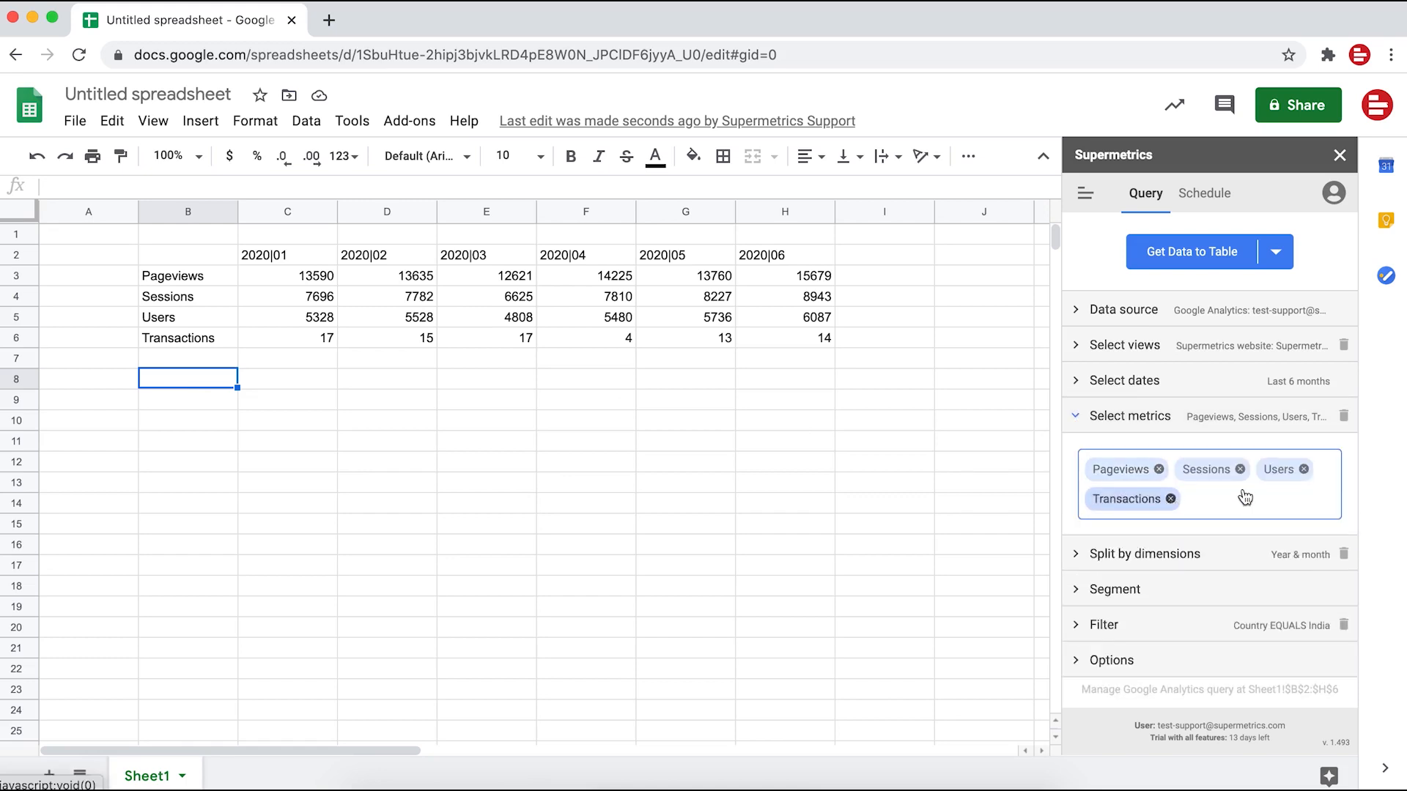
left_click(1303, 469)
left_click(1239, 469)
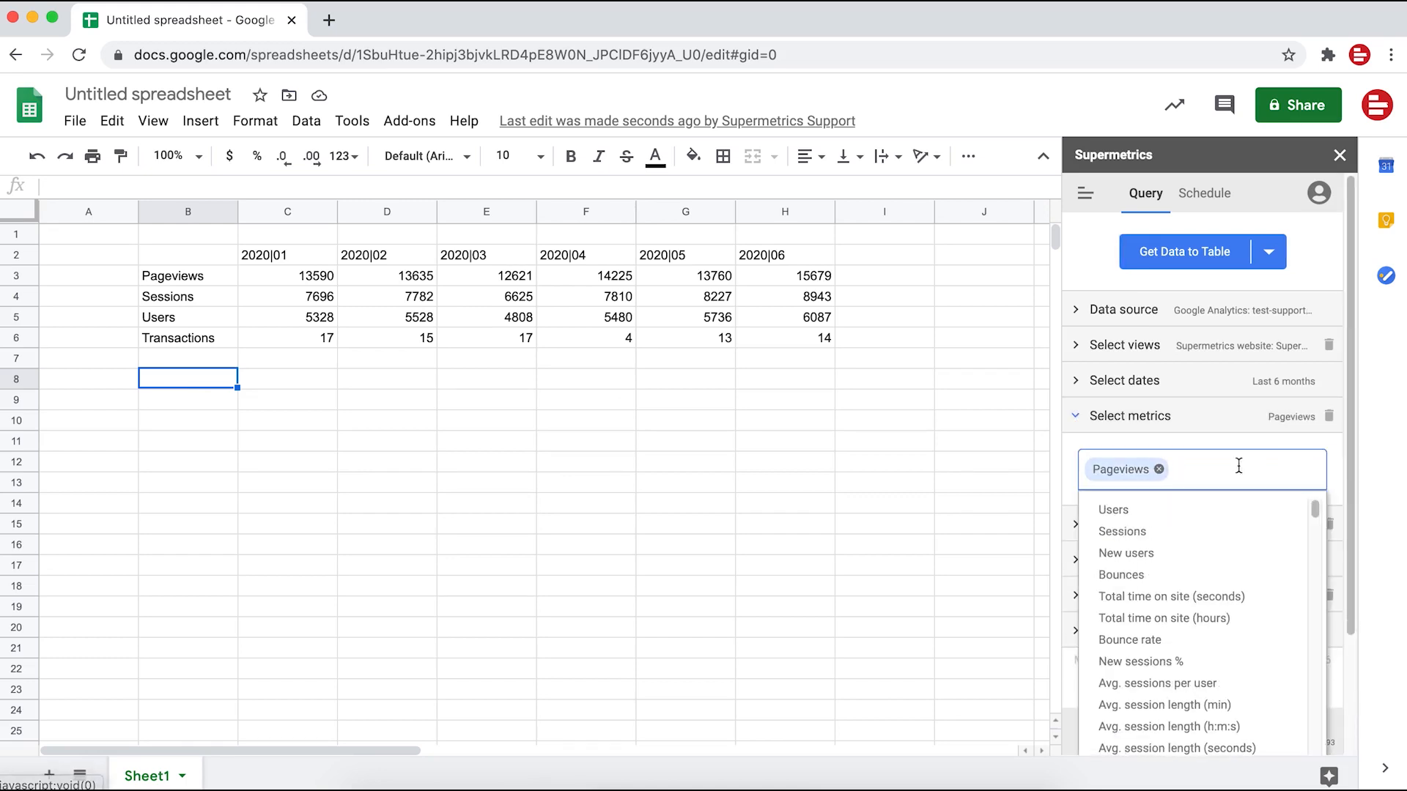
left_click(1062, 441)
left_click(1074, 419)
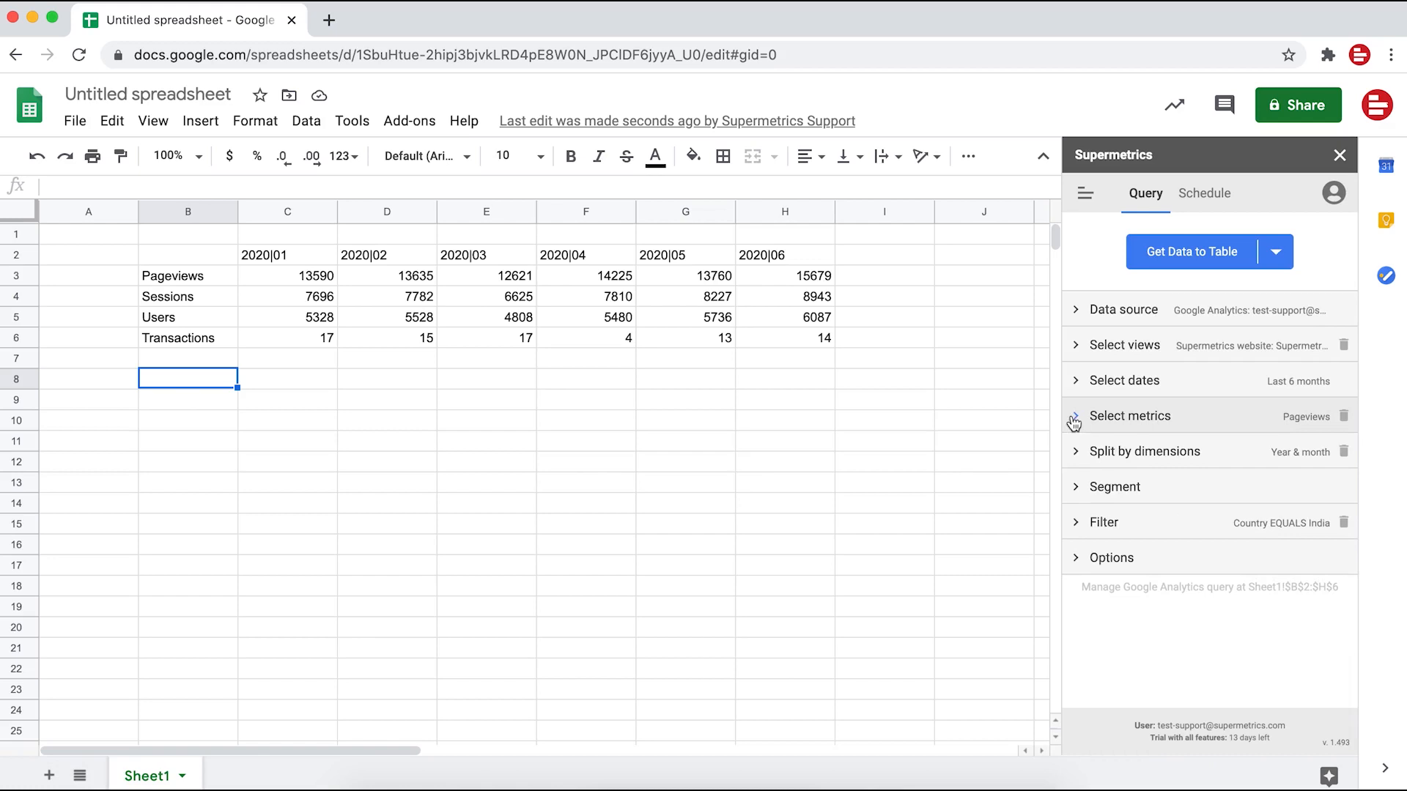
Step: Split the second query to rows by the Page path dimension, searching for "page"
left_click(1076, 453)
scroll(1077, 484, "down", 3)
left_click(1184, 433)
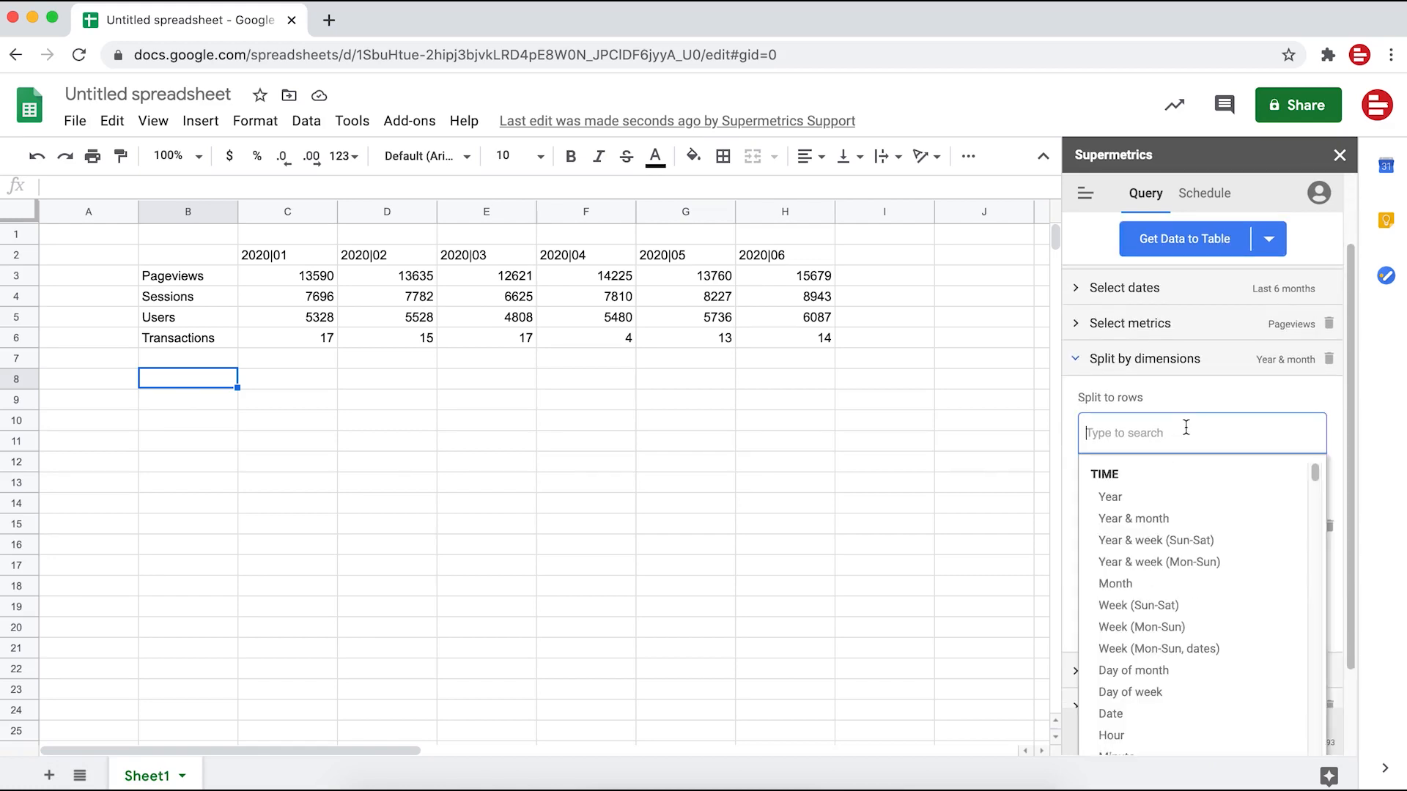
type("page")
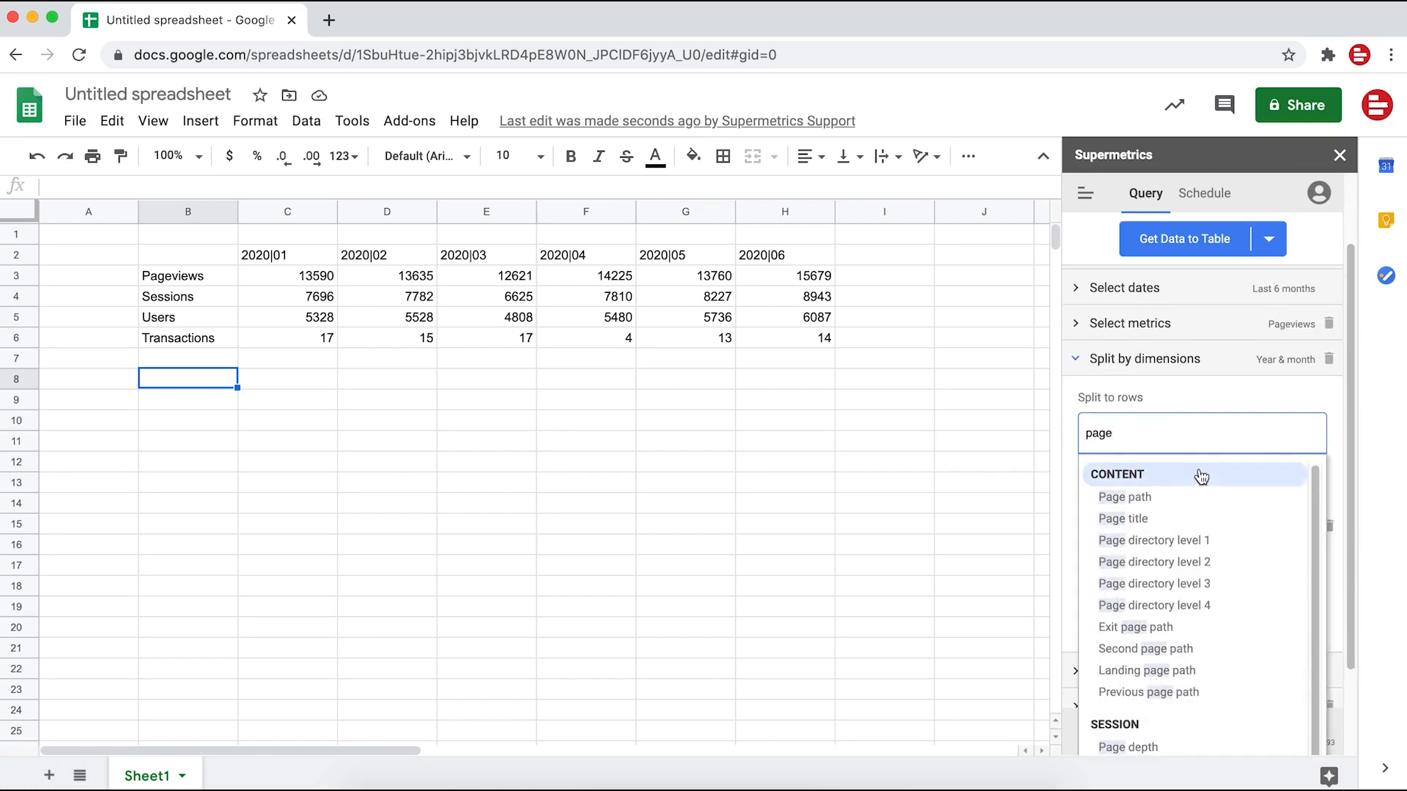
left_click(1197, 504)
left_click(1067, 460)
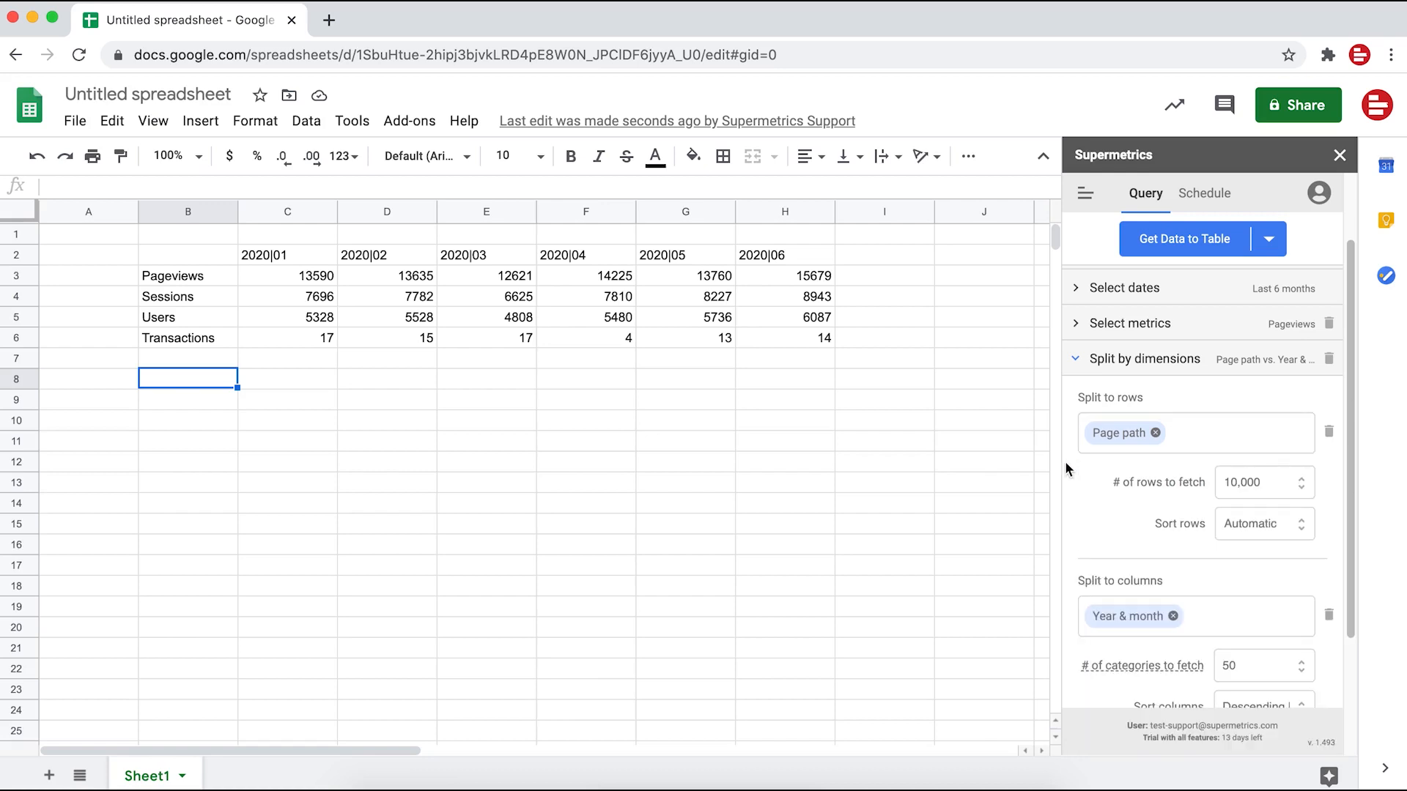
Step: Set the number of rows to fetch for Page path to 10 and collapse the dimensions section
left_click(1300, 484)
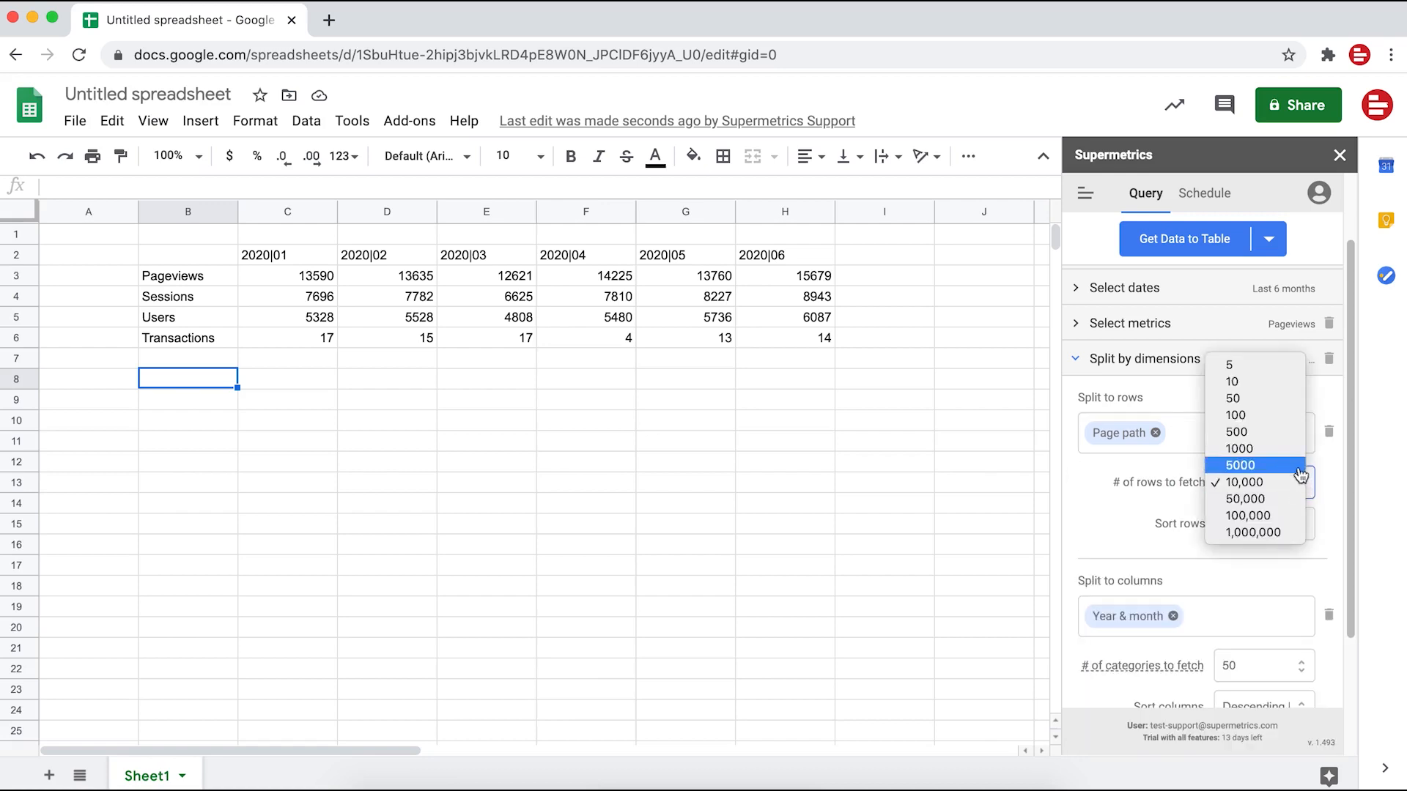
left_click(1288, 389)
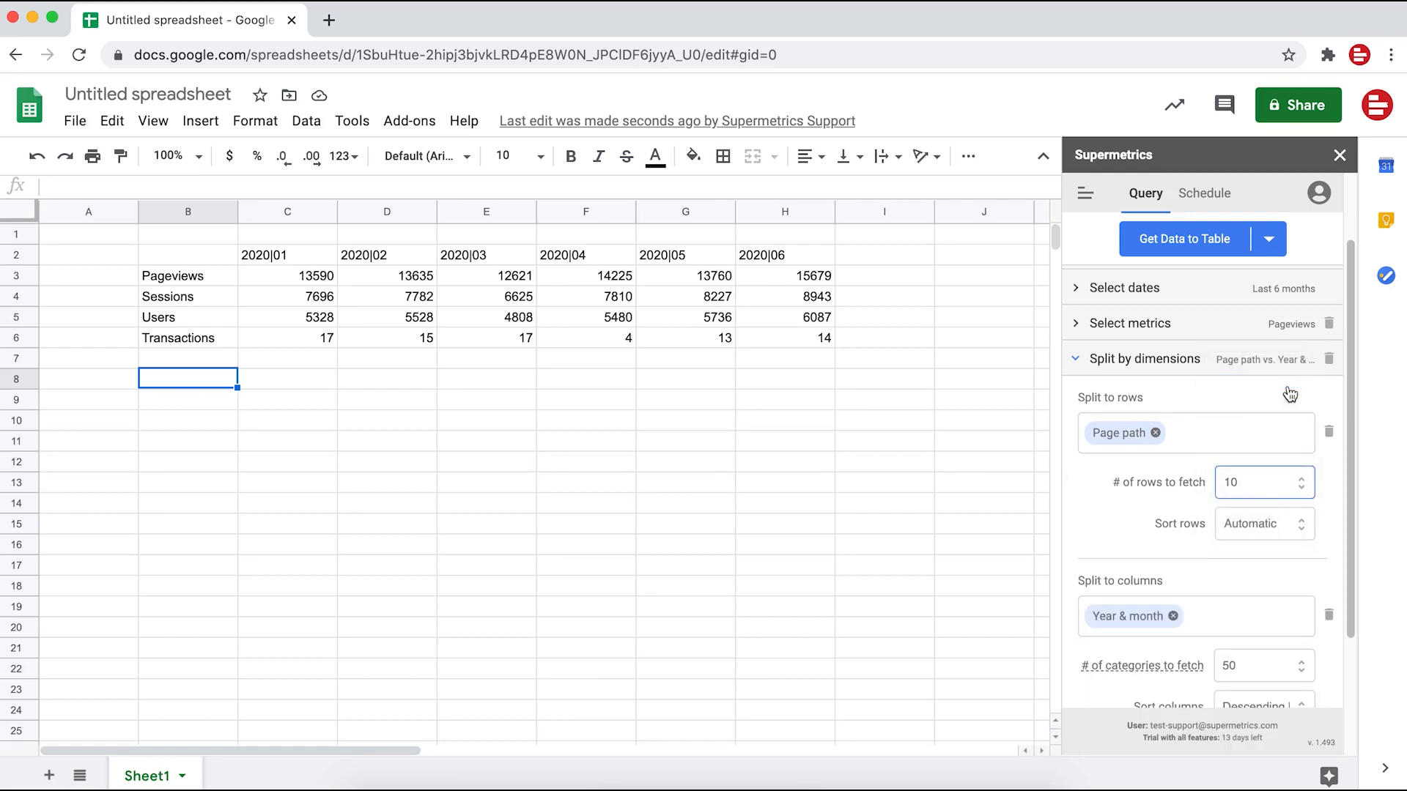
left_click(1075, 363)
Step: Run the Page path query to insert its table at cell B8 and close the query details
left_click(1238, 247)
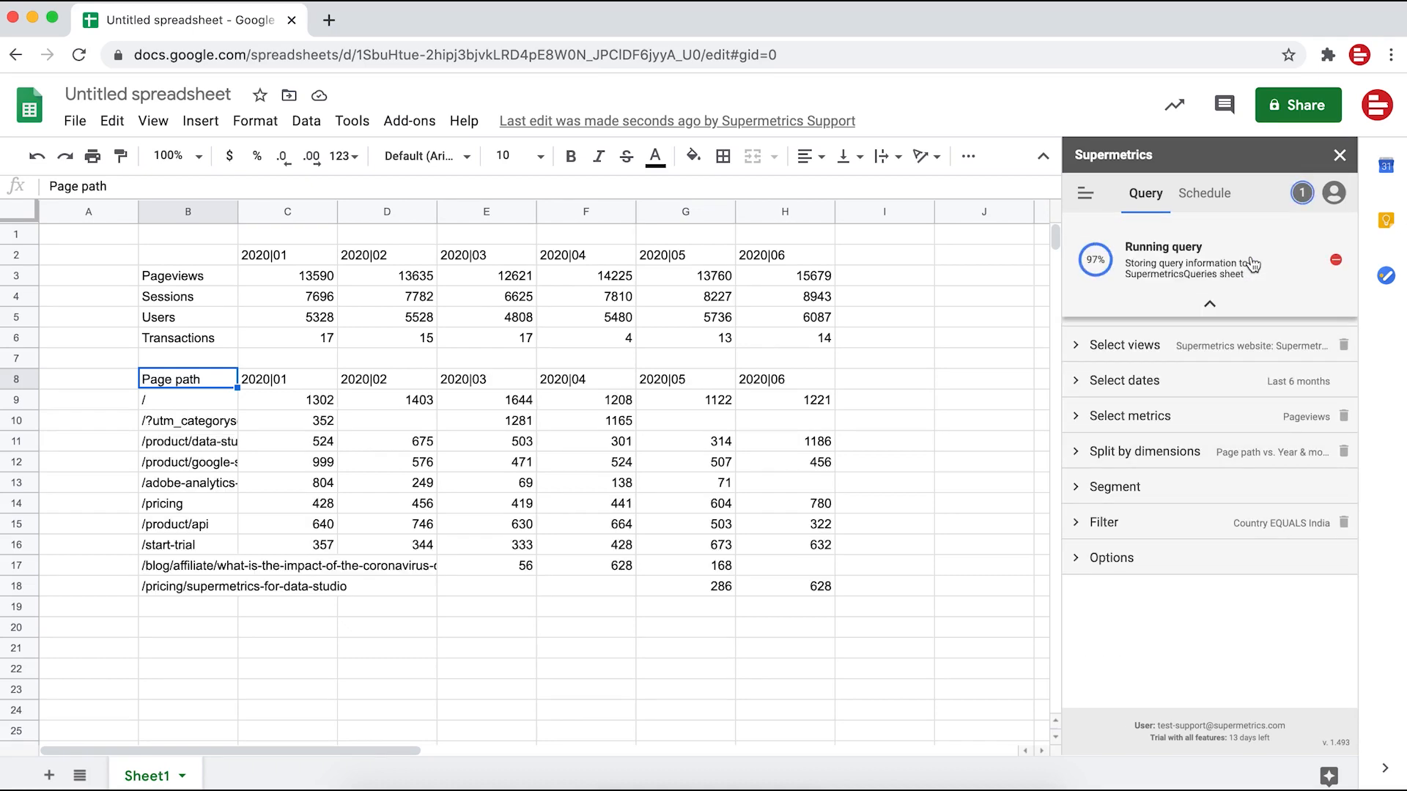
left_click(1253, 264)
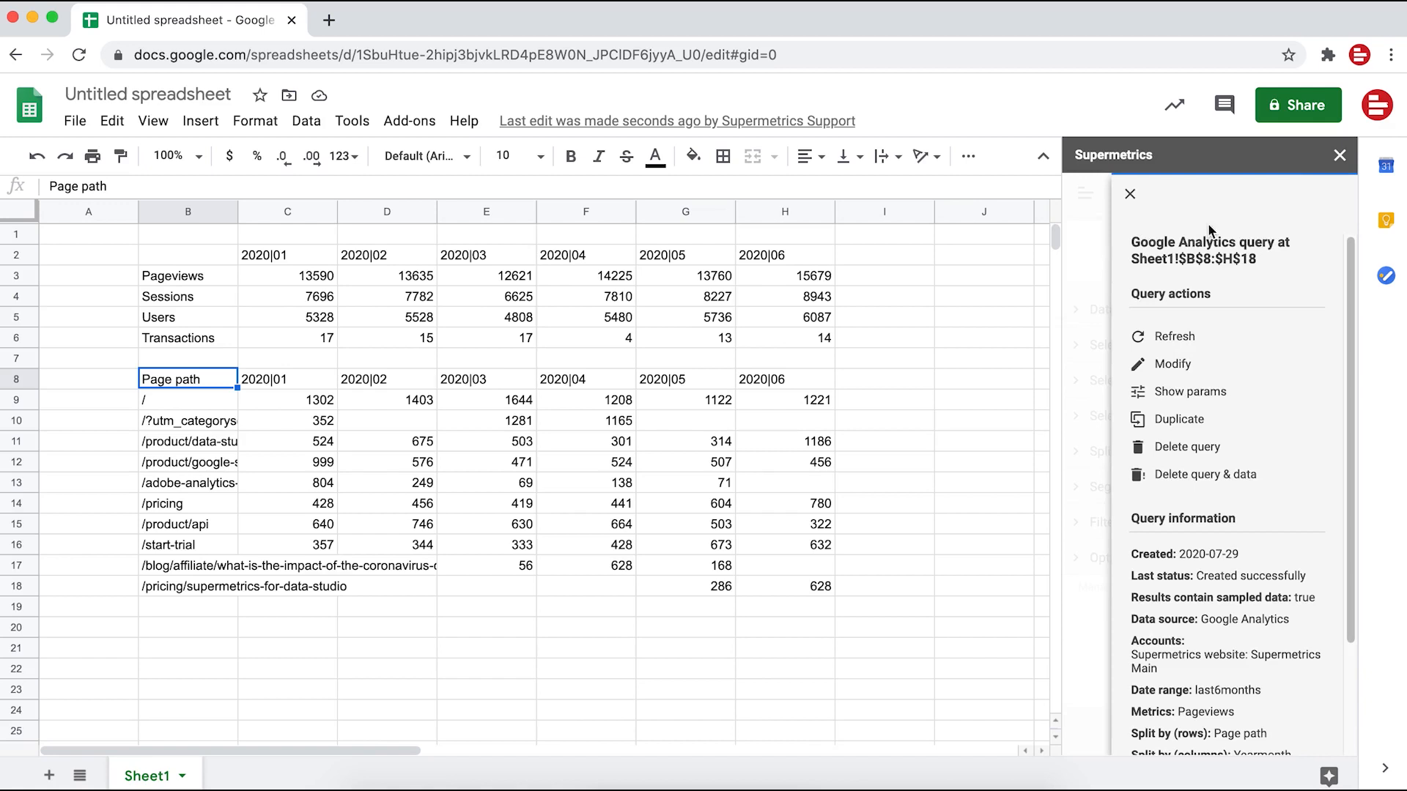
left_click(1135, 194)
Step: Start a third query at cell B20 and set its date range to the last 30 days
scroll(923, 395, "down", 1)
scroll(919, 436, "down", 2)
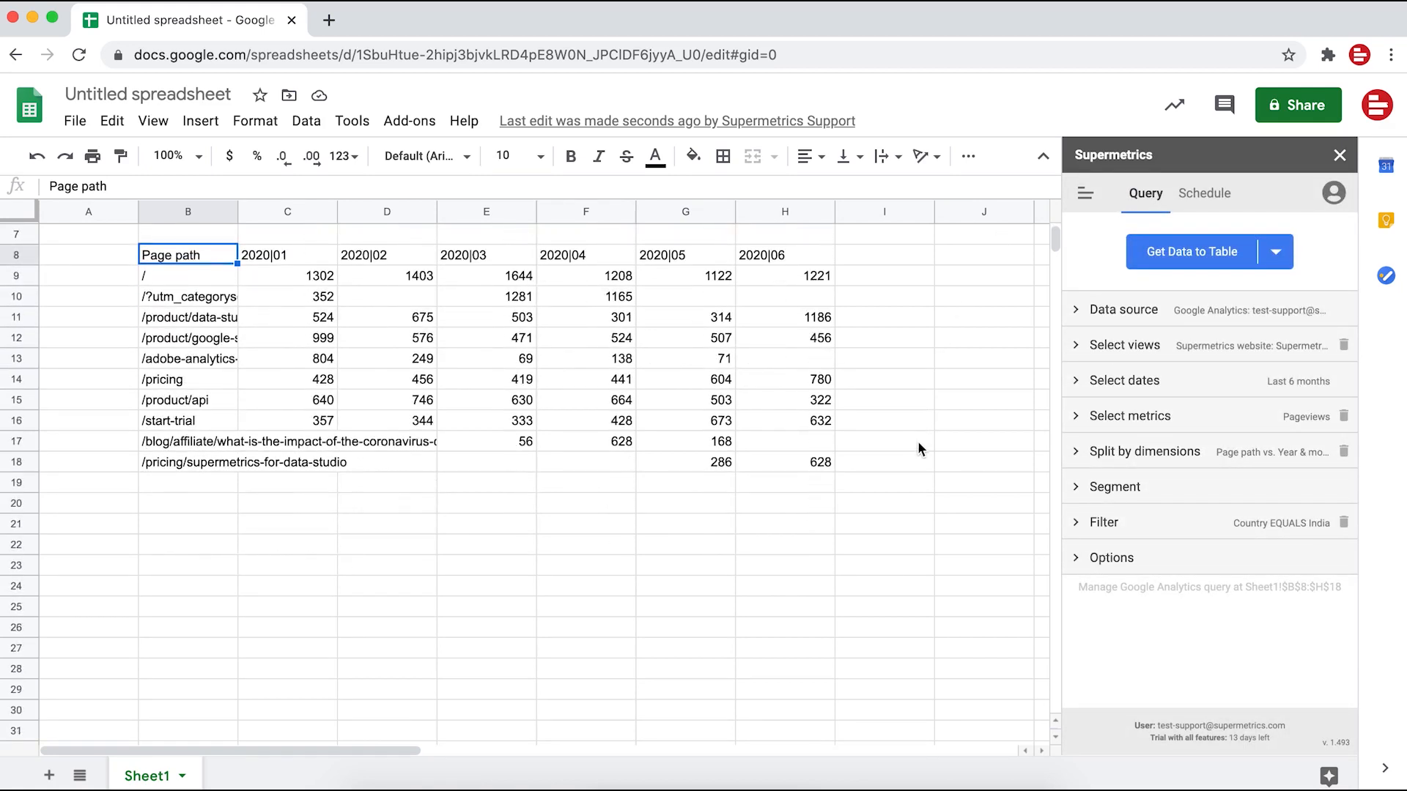
left_click(188, 505)
left_click(1077, 380)
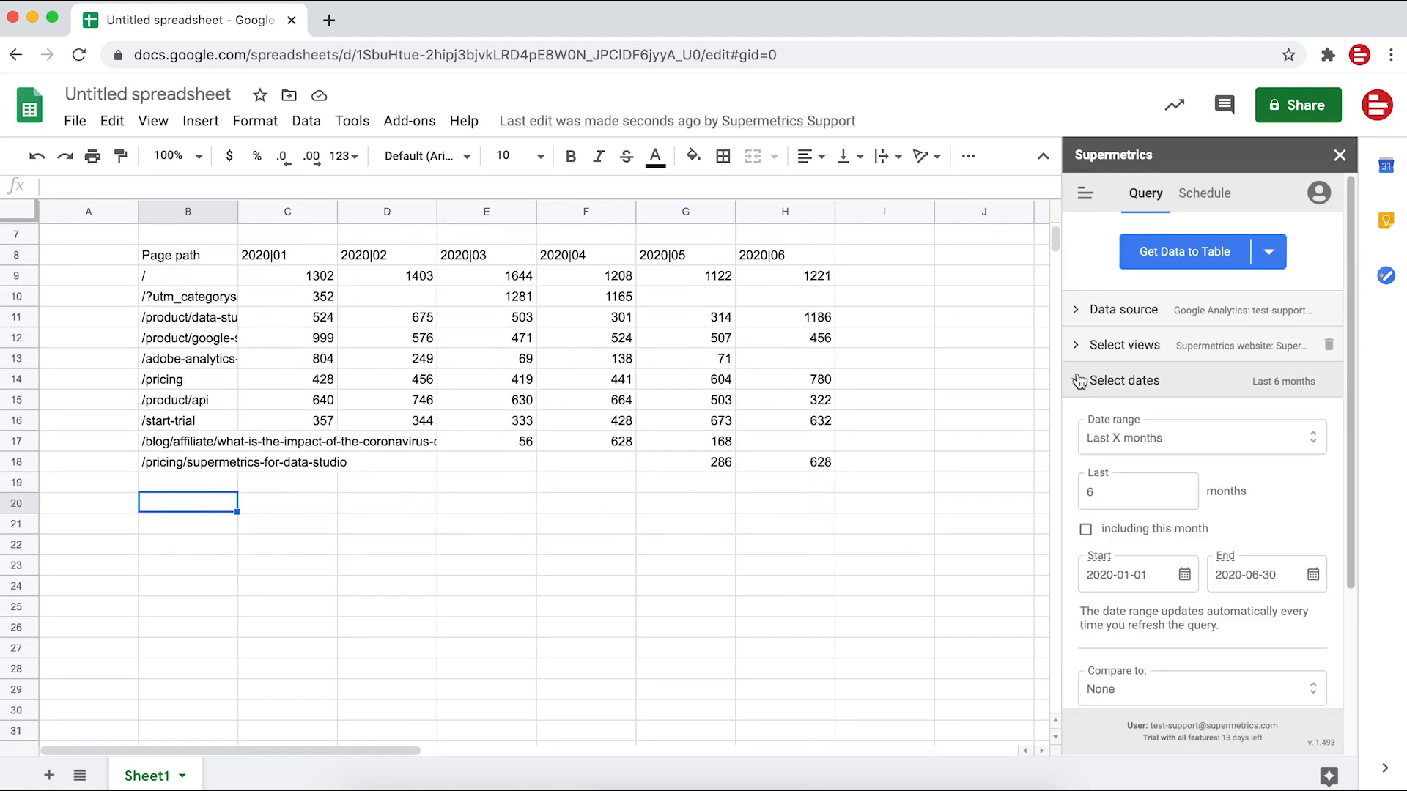
left_click(1298, 441)
left_click(1267, 386)
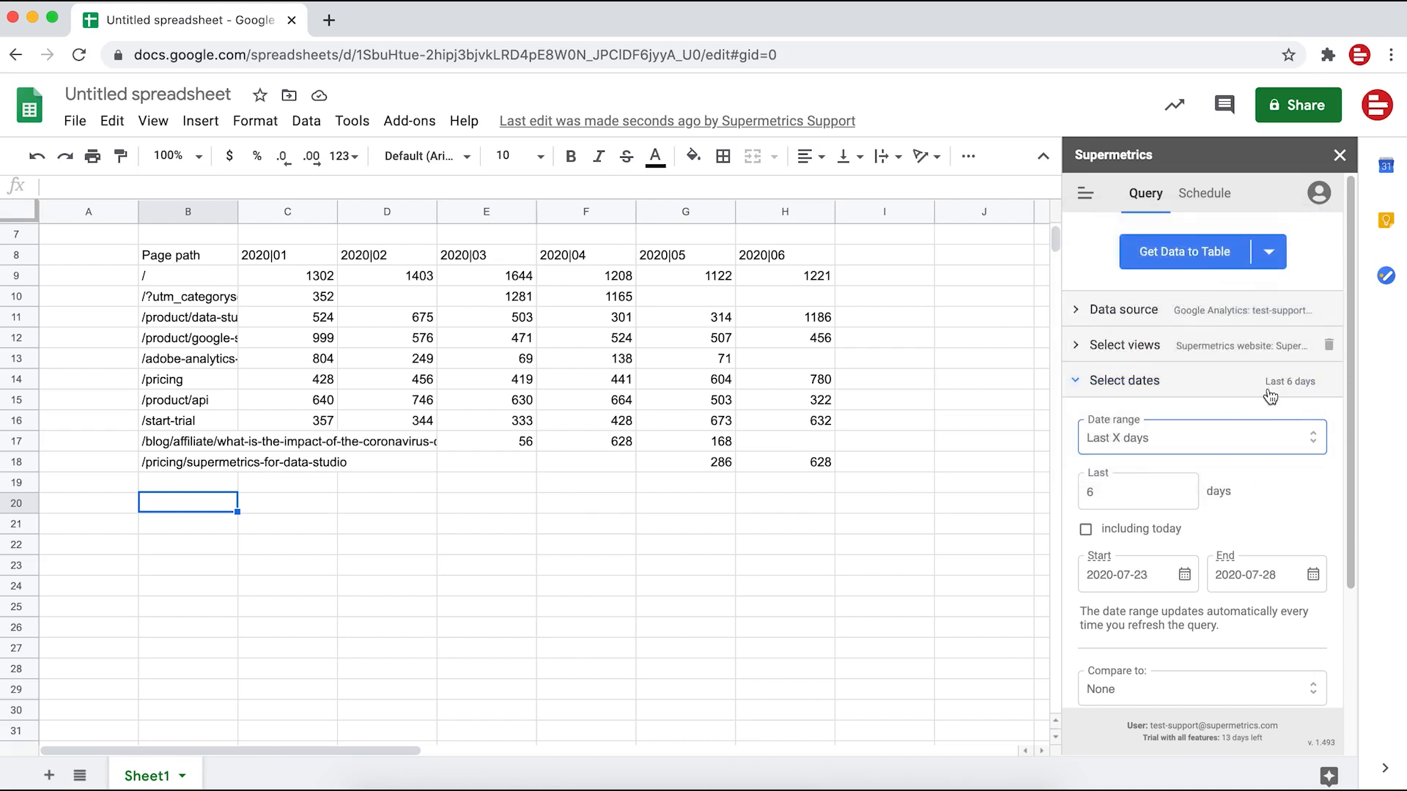
left_click(1138, 498)
key("BackSpace")
type("30")
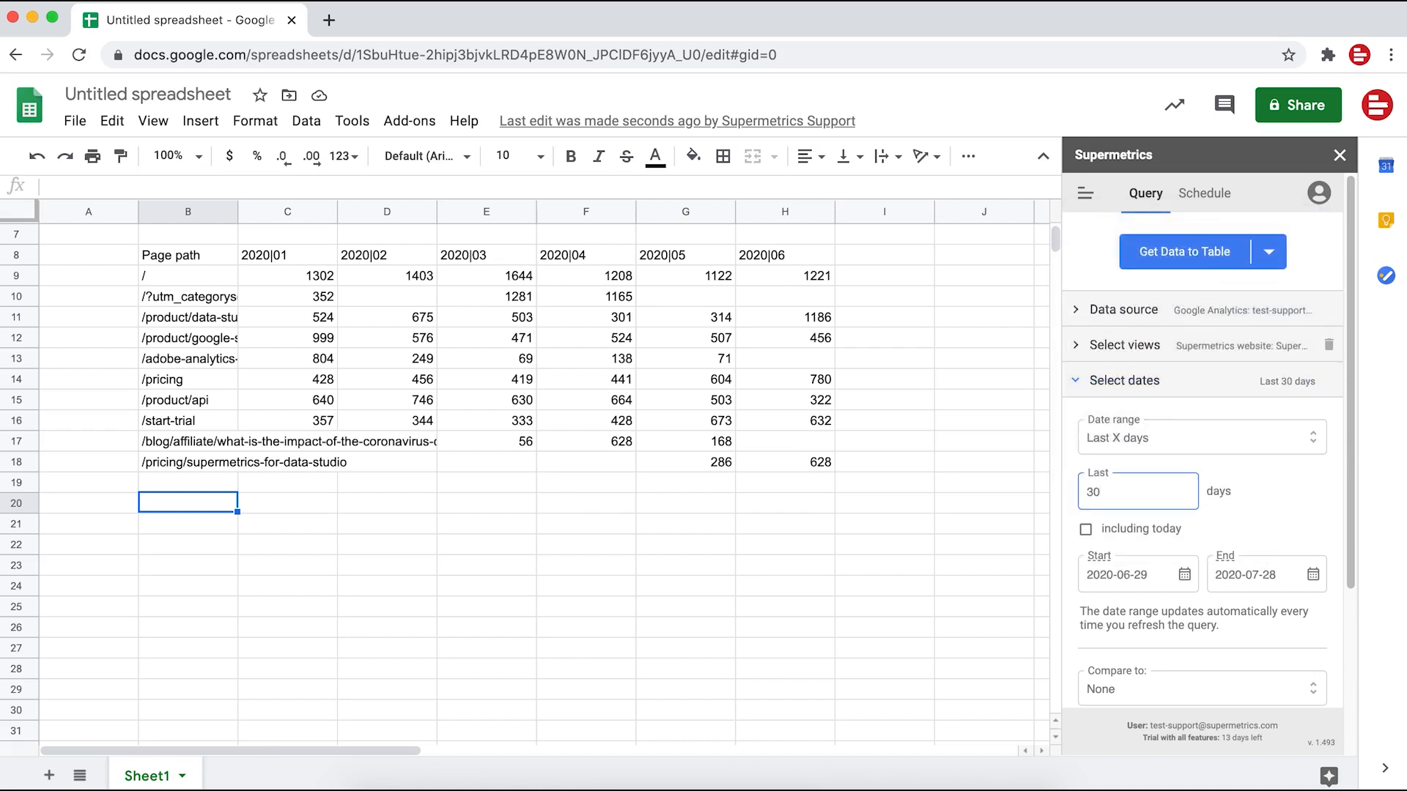
left_click(1074, 392)
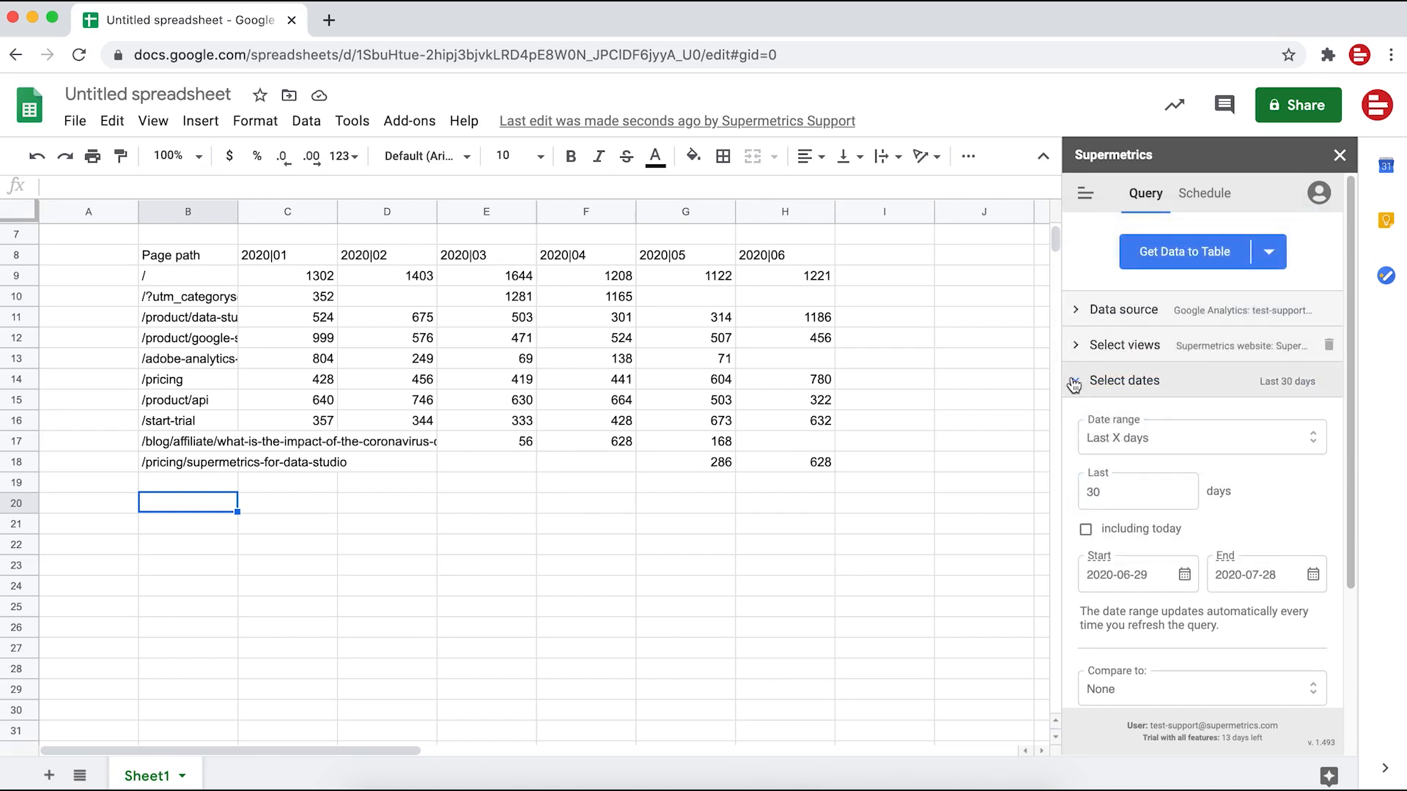
Step: Add the Sessions, Users, Bounce rate and Avg. session length (min) metrics to the third query alongside Pageviews
left_click(1074, 419)
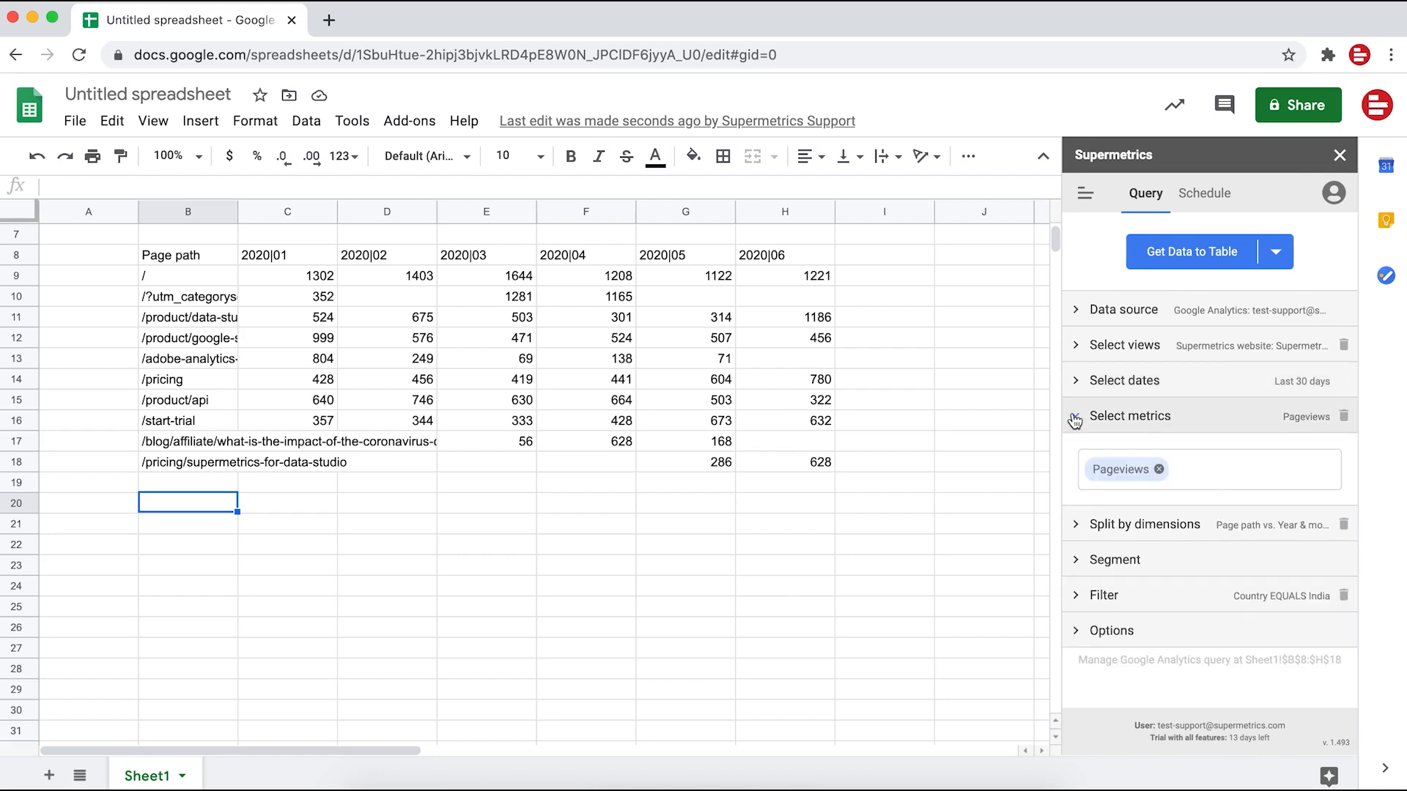
left_click(1202, 473)
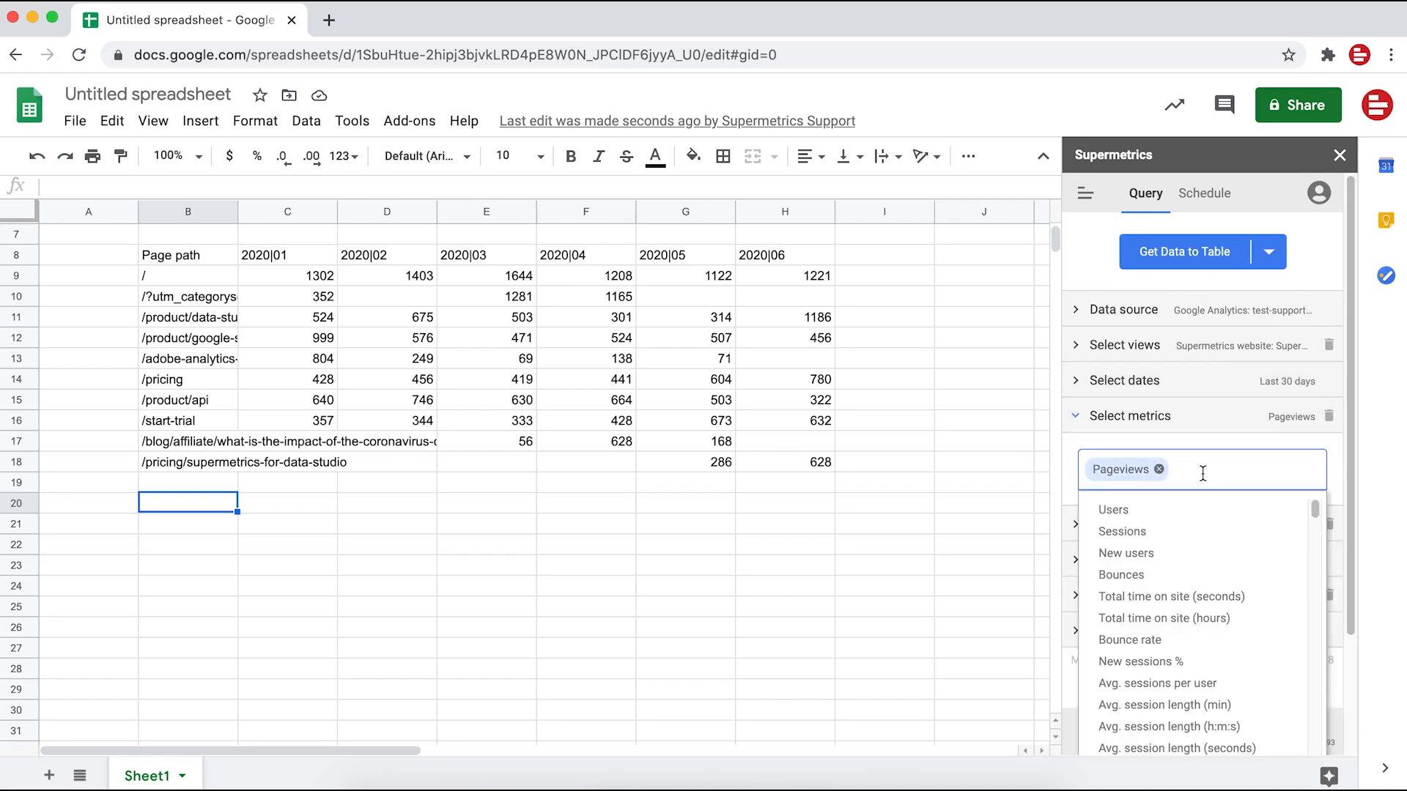
left_click(1203, 532)
left_click(1204, 519)
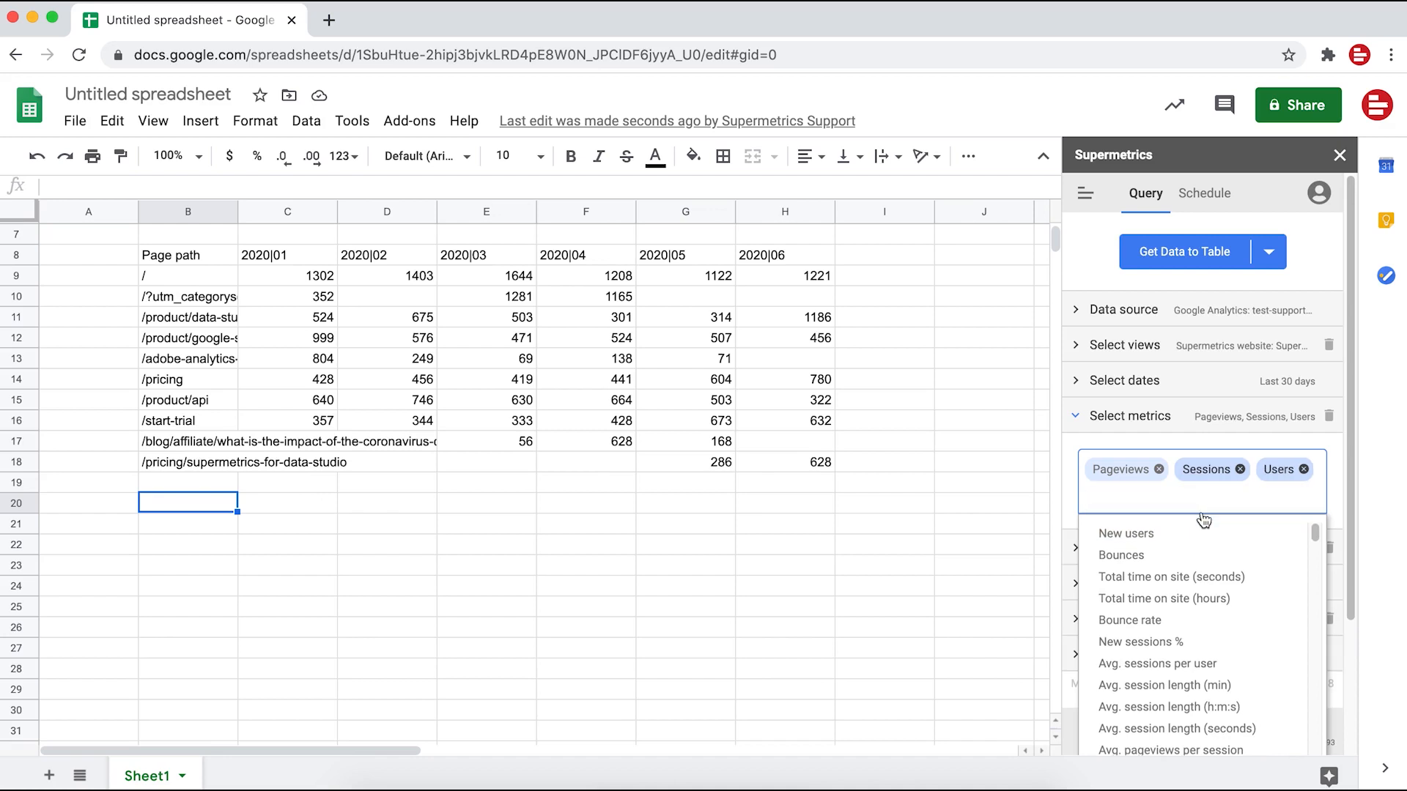
left_click(1197, 622)
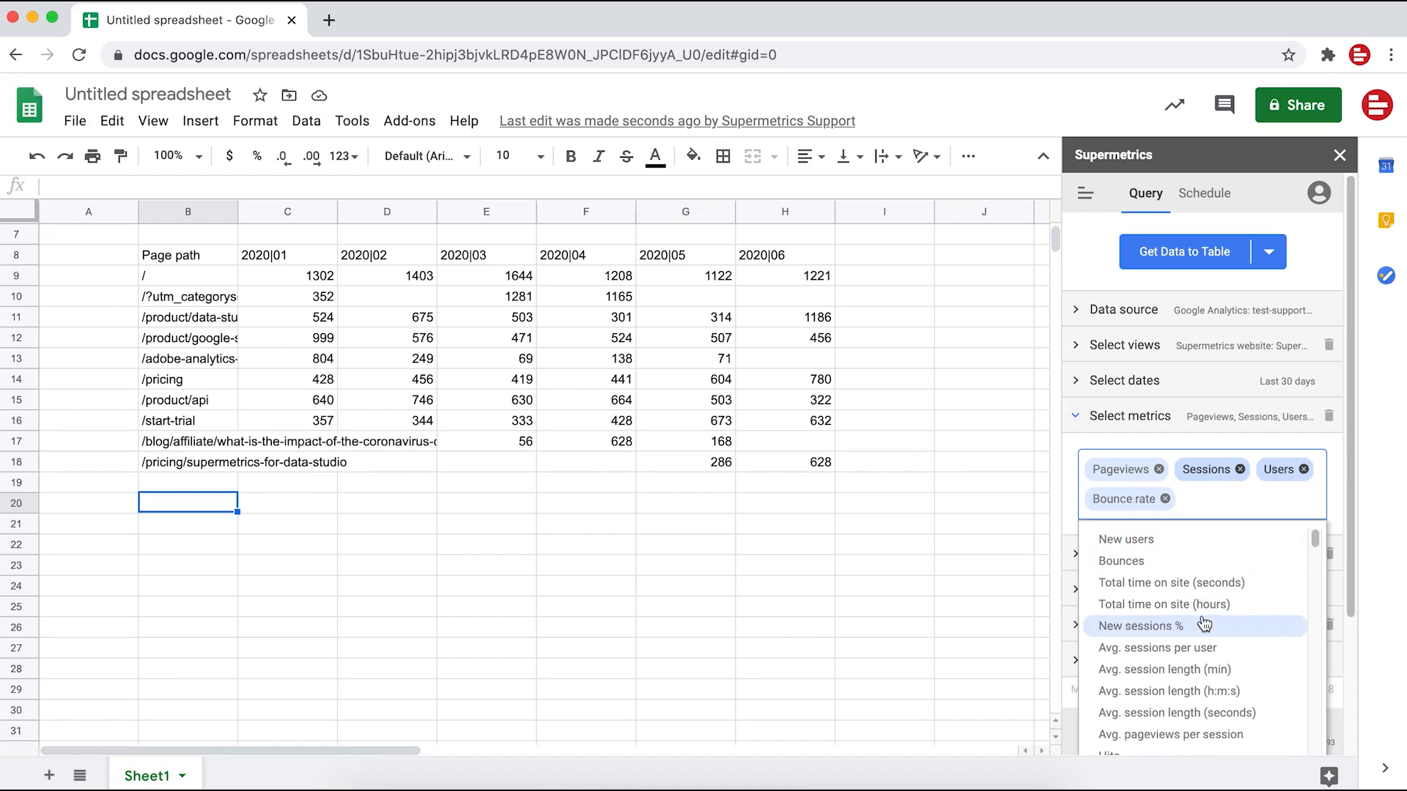
left_click(1237, 671)
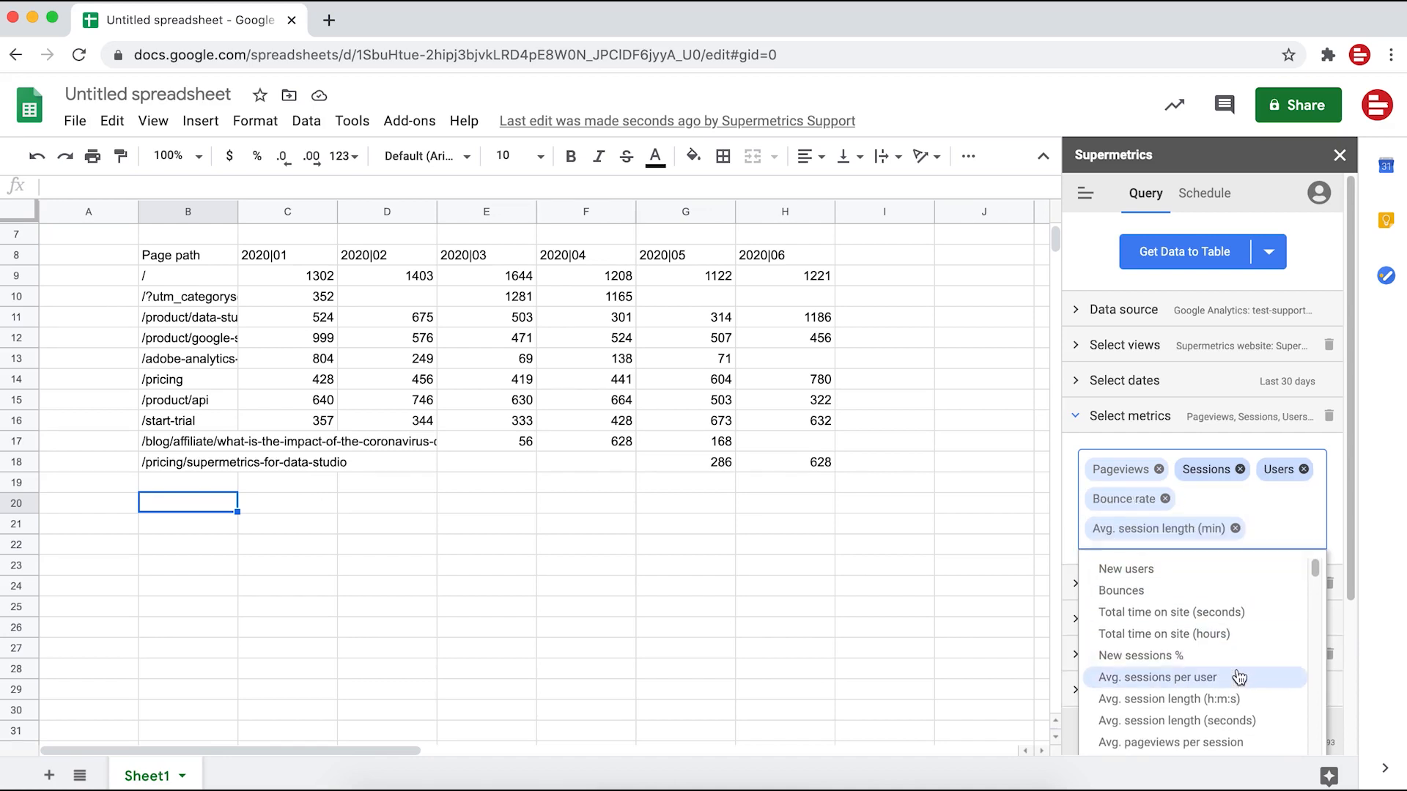
left_click(1074, 480)
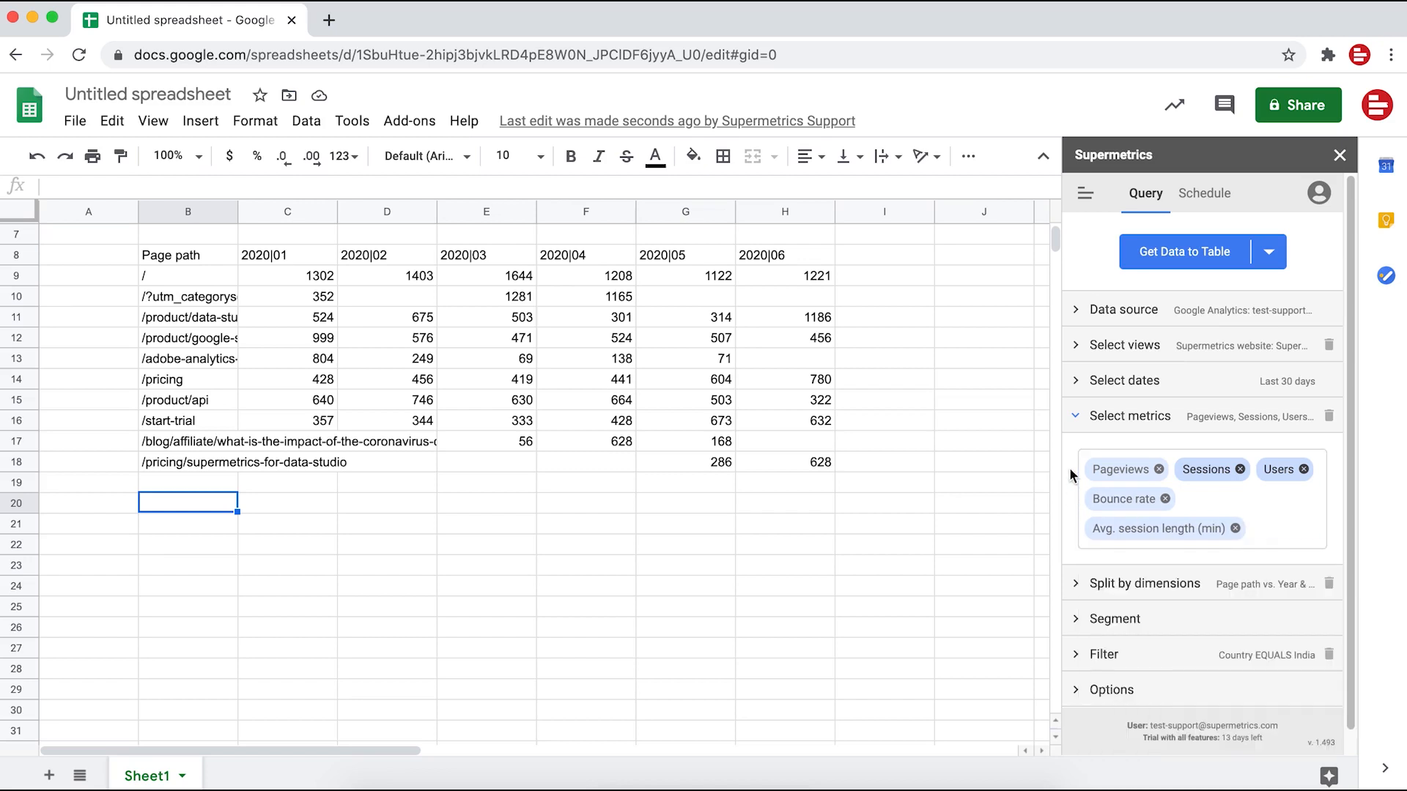
left_click(1075, 415)
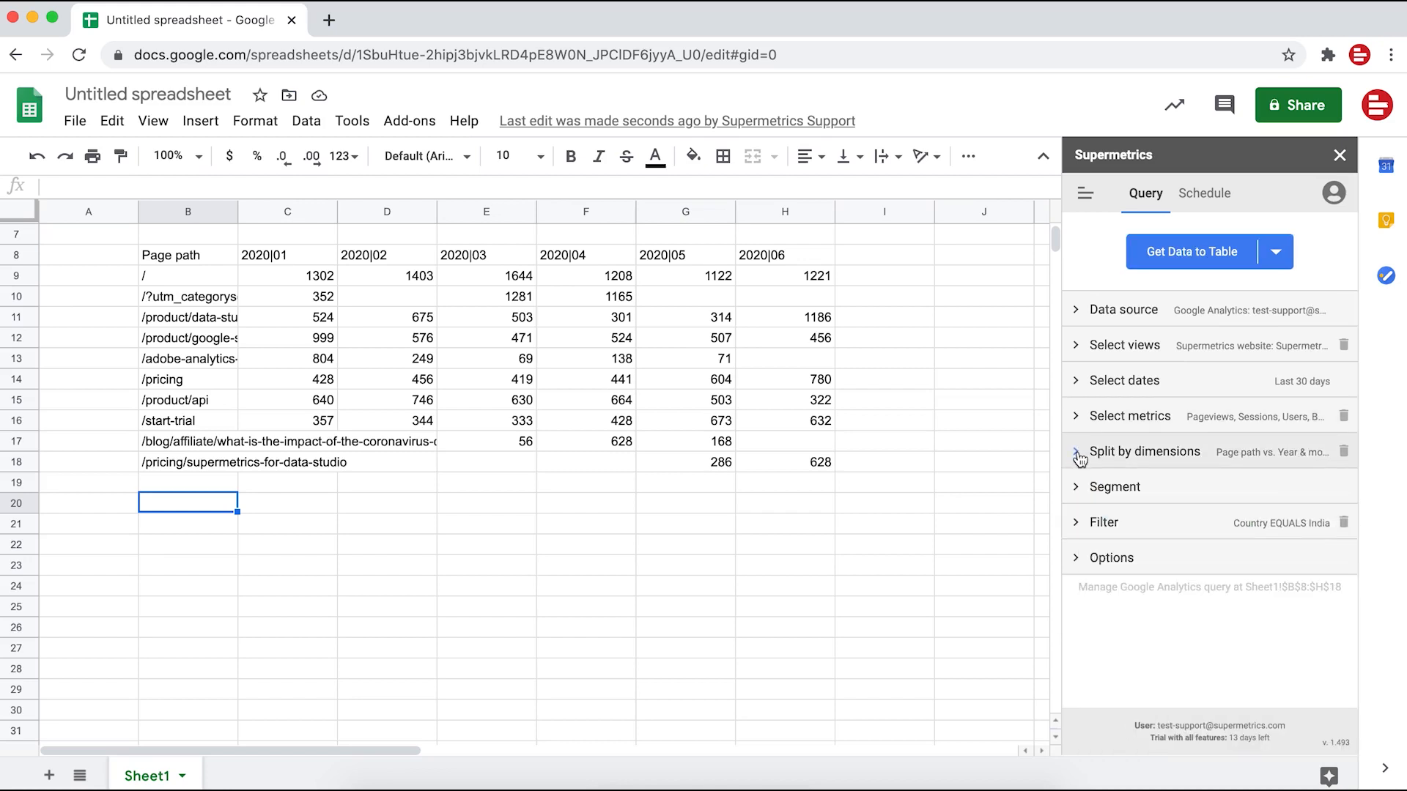
Step: Replace Page path with Source / Medium as the row split, searching for "source", and remove the Year & month column split
left_click(1076, 453)
scroll(1079, 469, "down", 2)
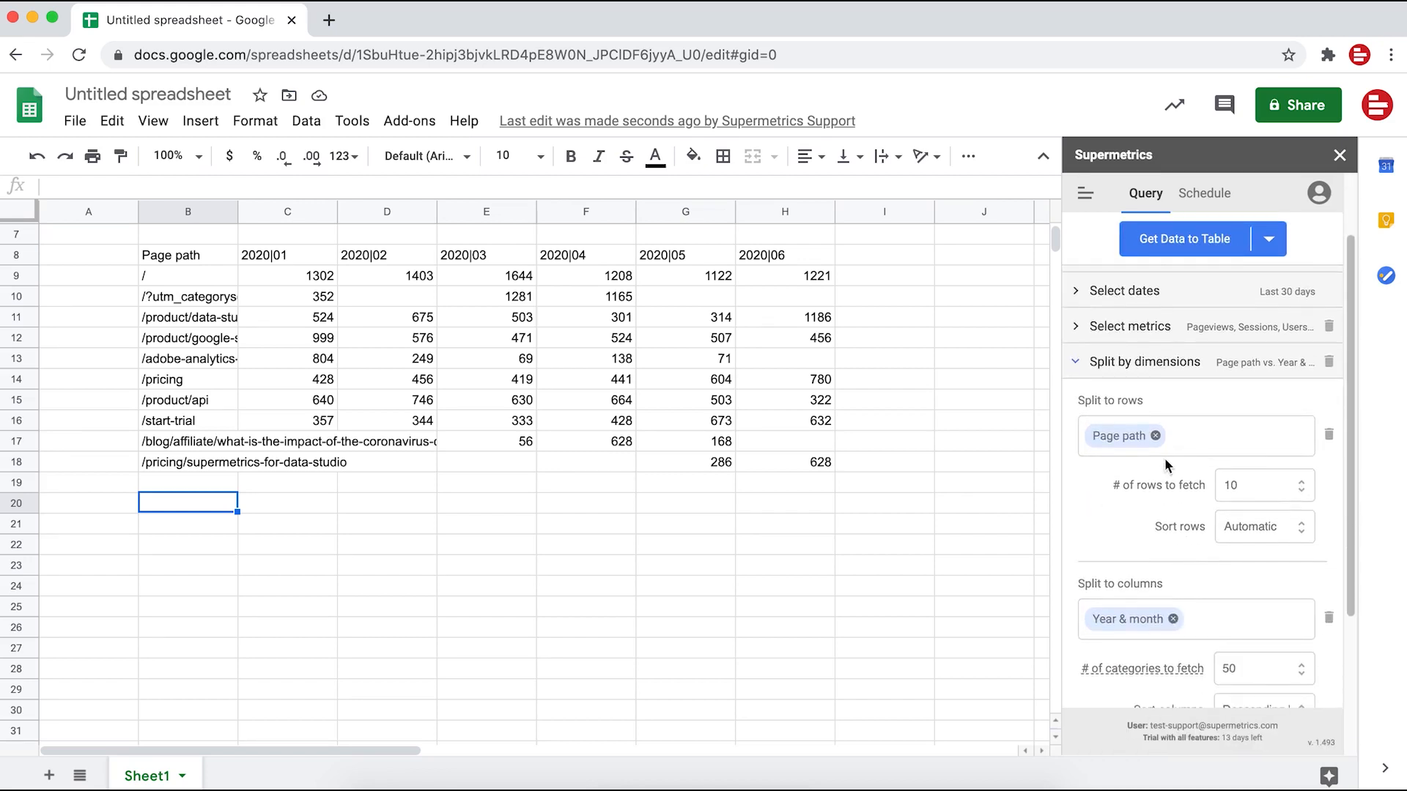
left_click(1157, 436)
type("source")
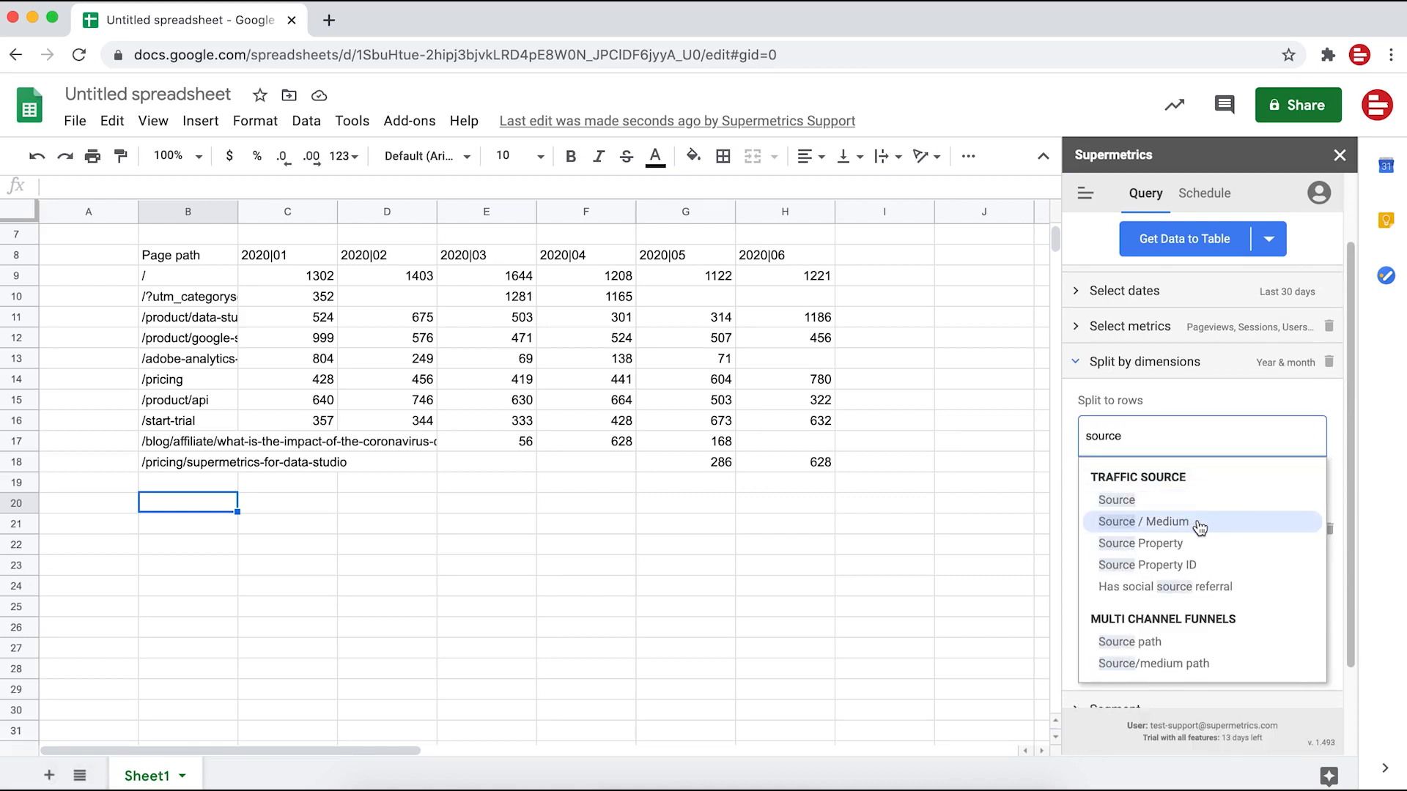
left_click(1199, 527)
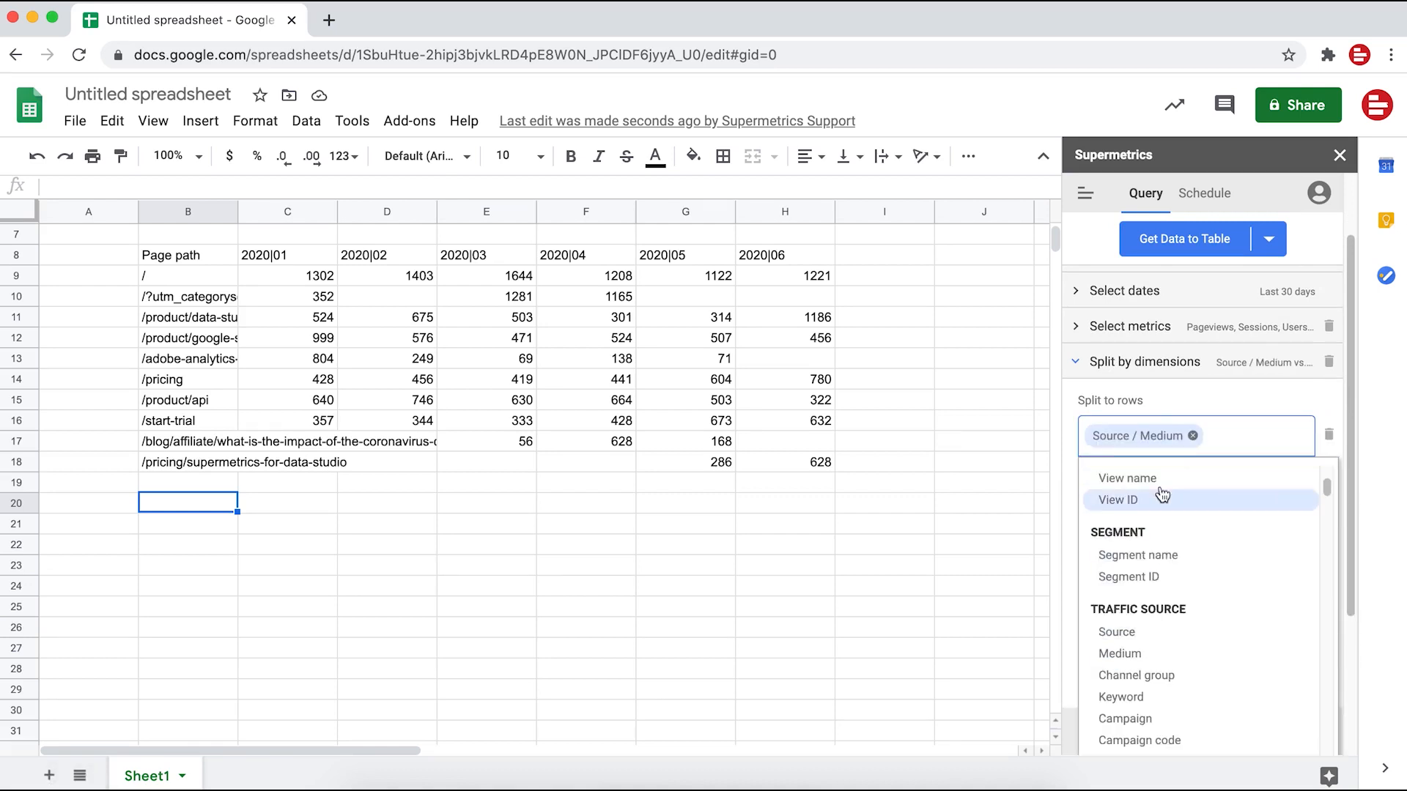
left_click(1330, 622)
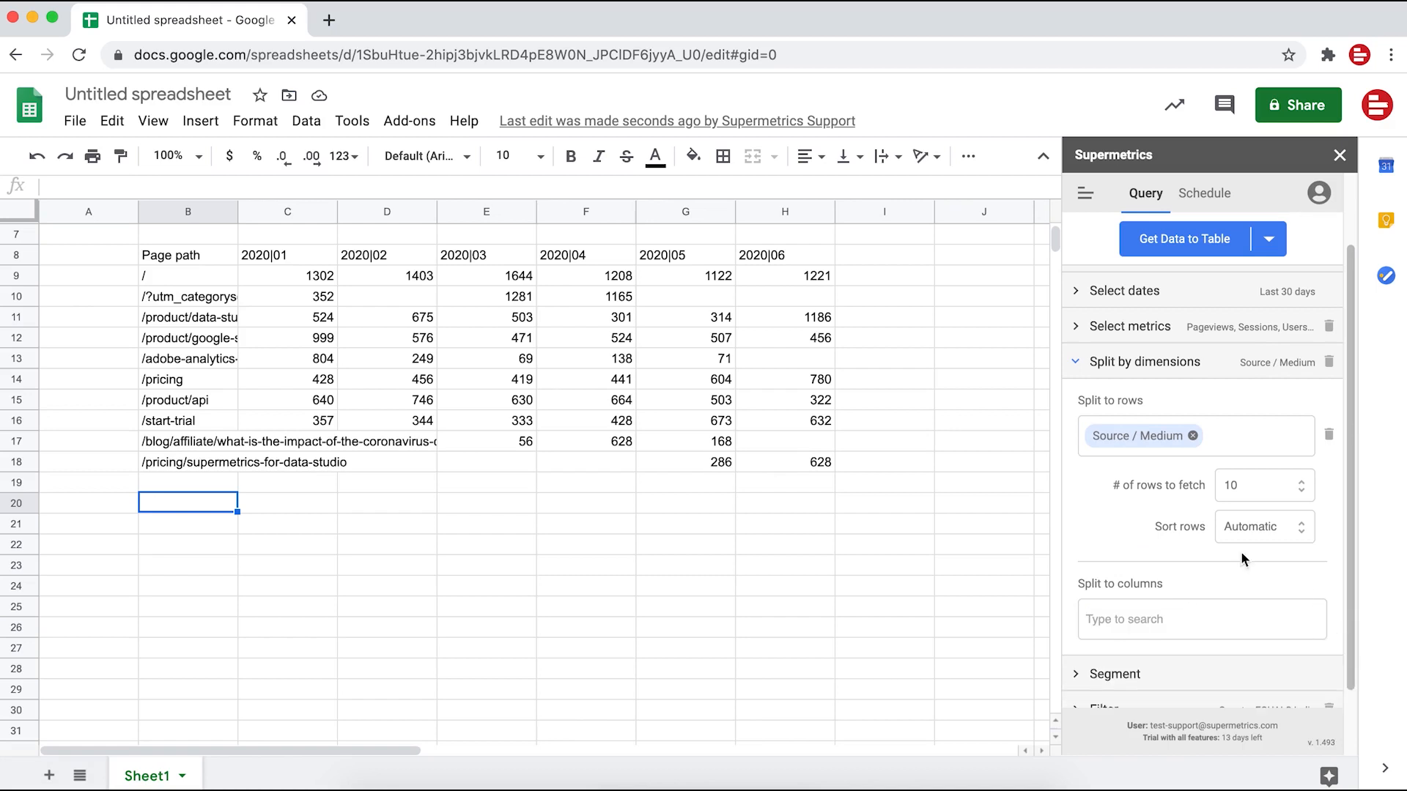
left_click(1209, 362)
Step: Run the Source / Medium query to insert its table at cell B20, review the results and close the query details
left_click(1245, 258)
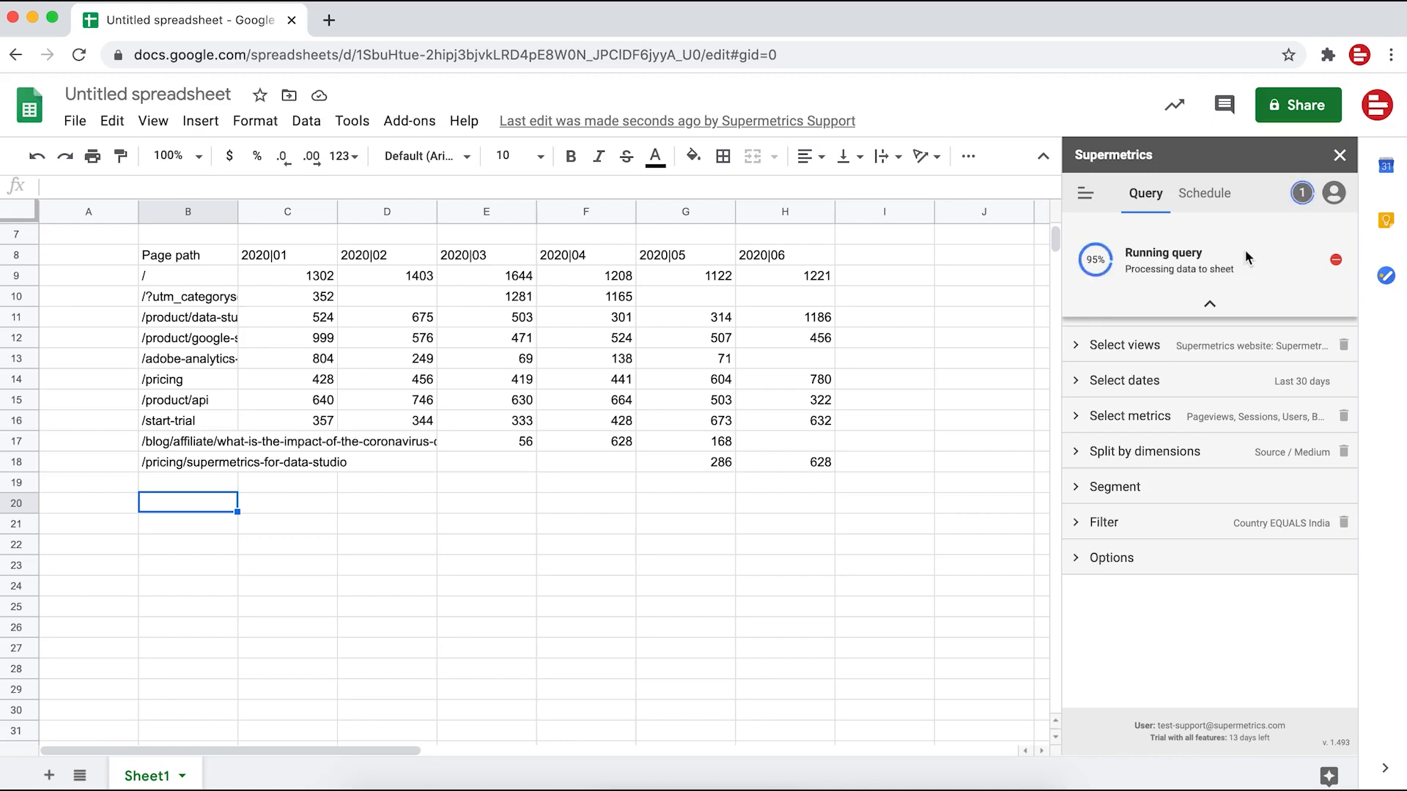
scroll(935, 507, "down", 3)
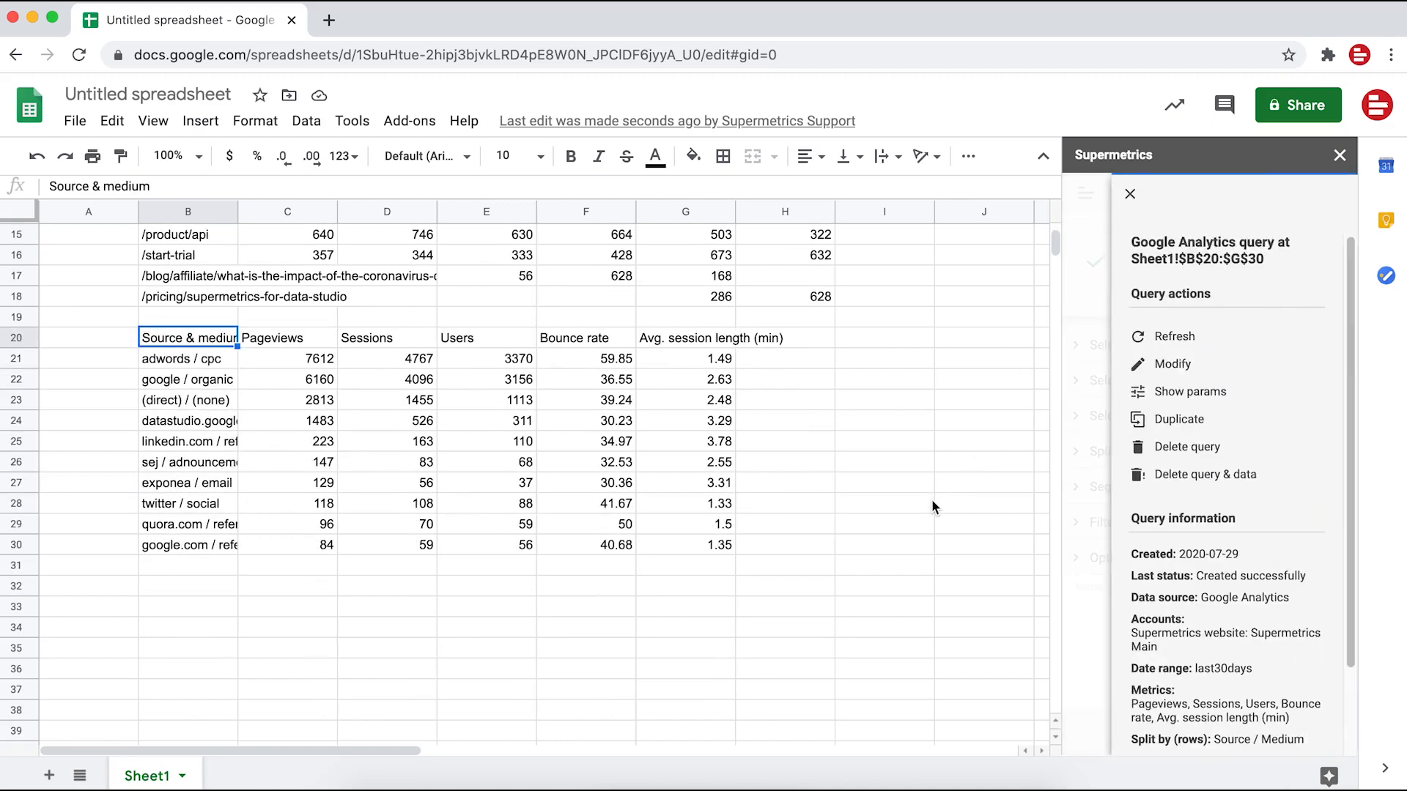
scroll(952, 488, "up", 5)
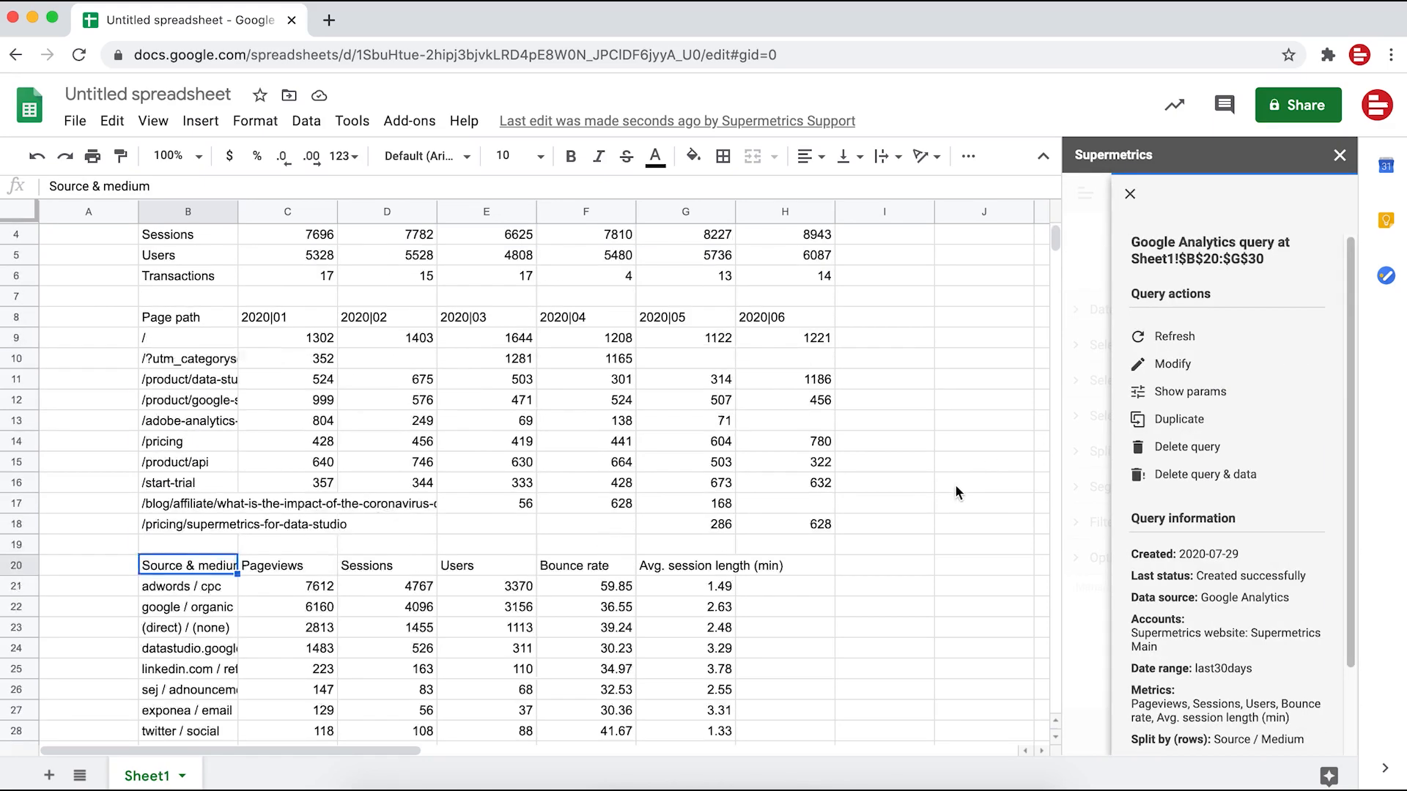
left_click(1130, 194)
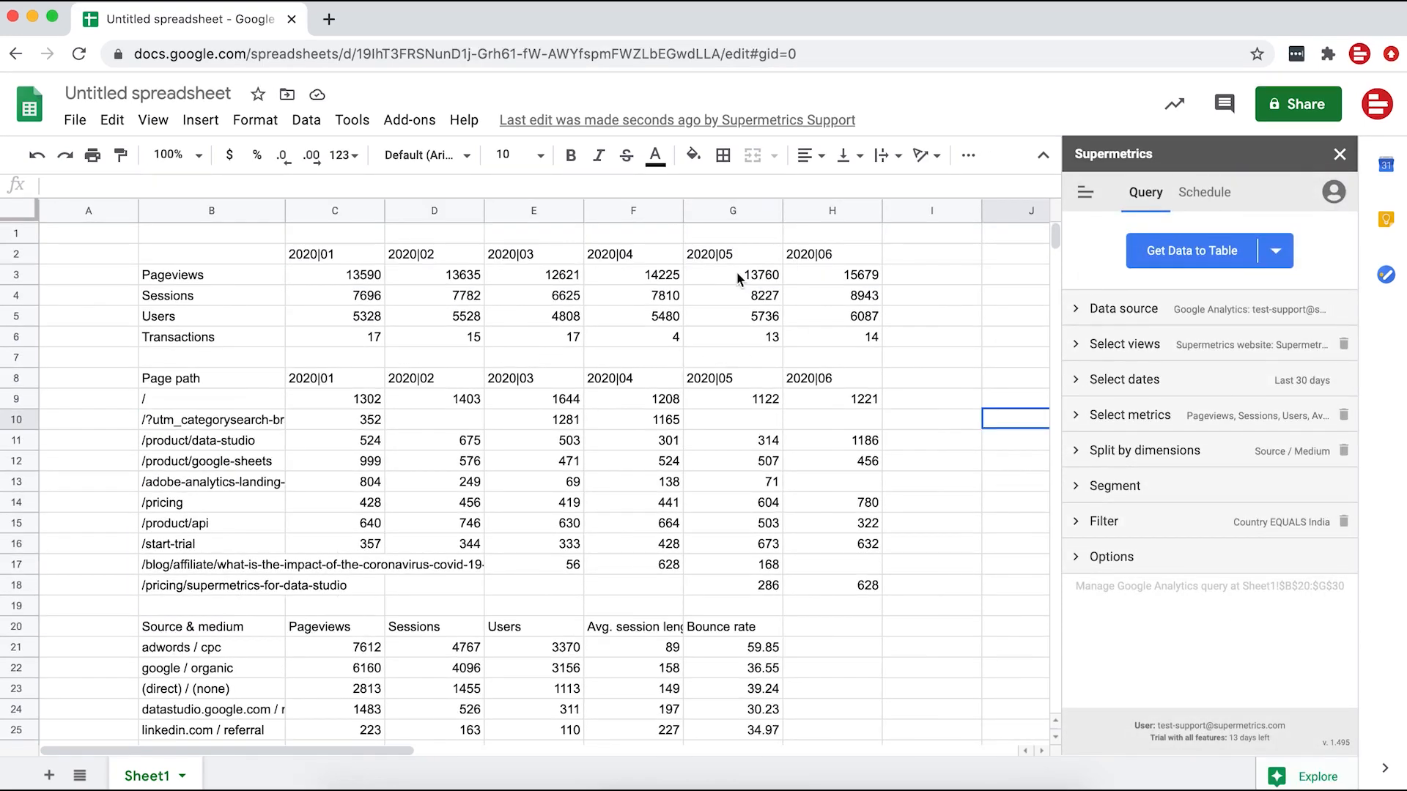
Step: Examine the query actions for the monthly metrics table and the Supermetrics options for refreshing and managing all queries
left_click(736, 274)
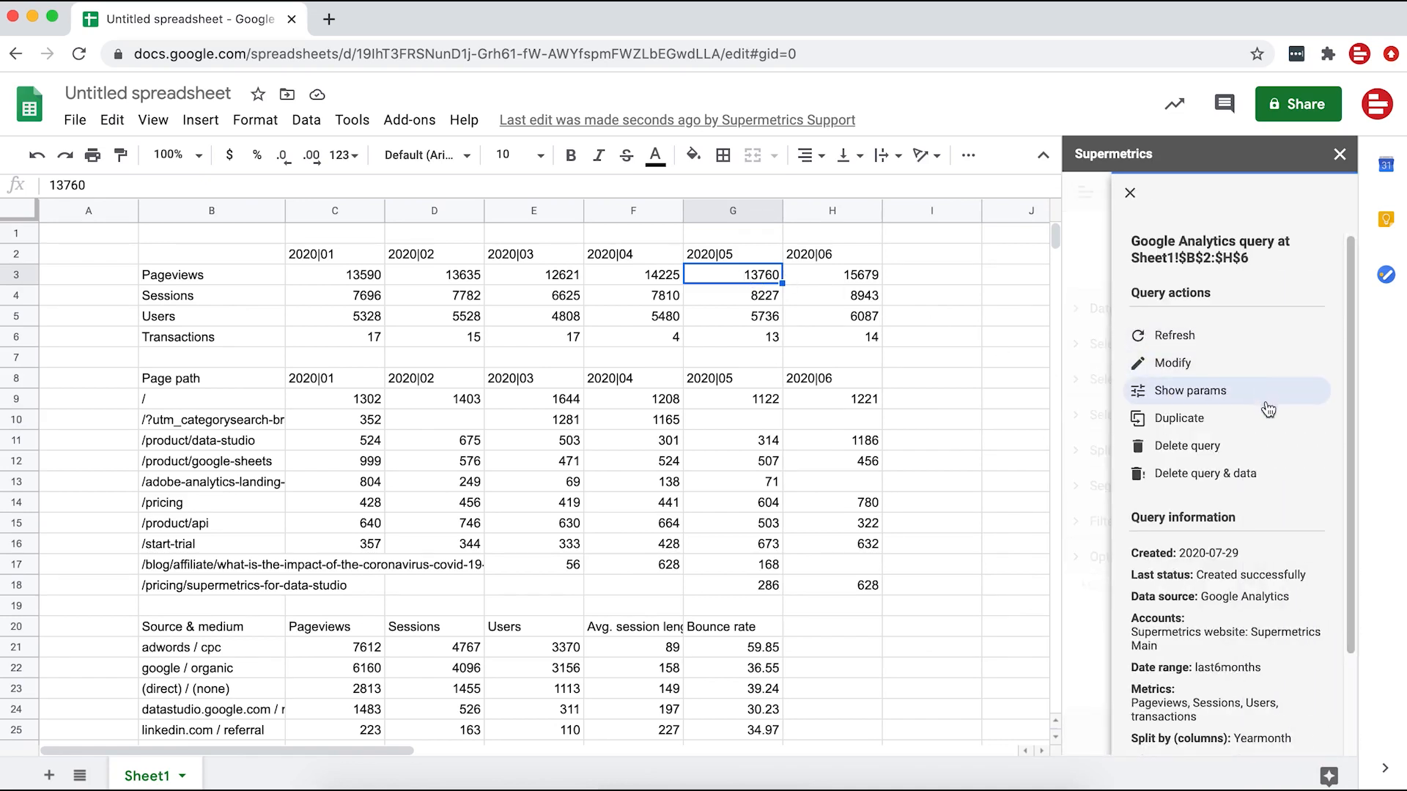
left_click(1129, 194)
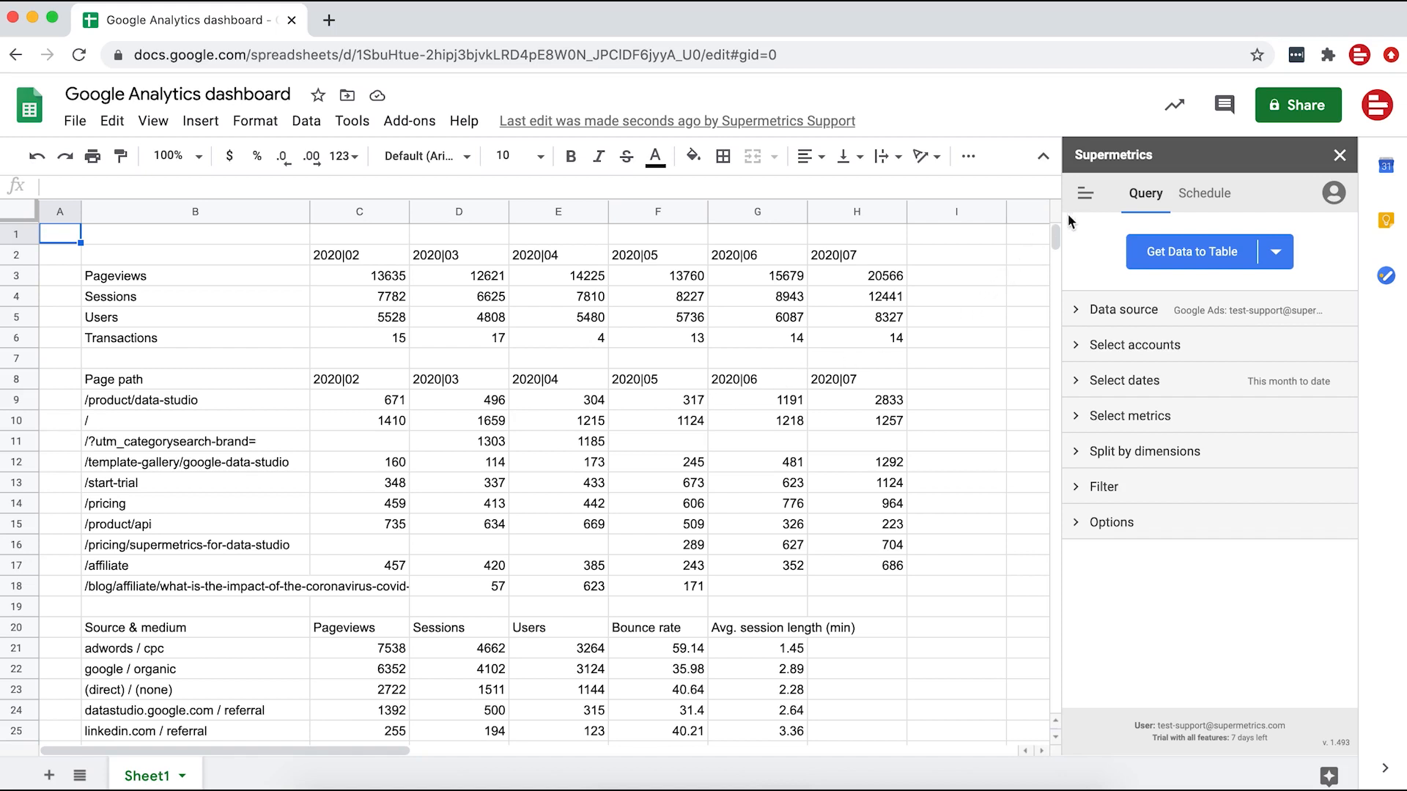
left_click(1085, 198)
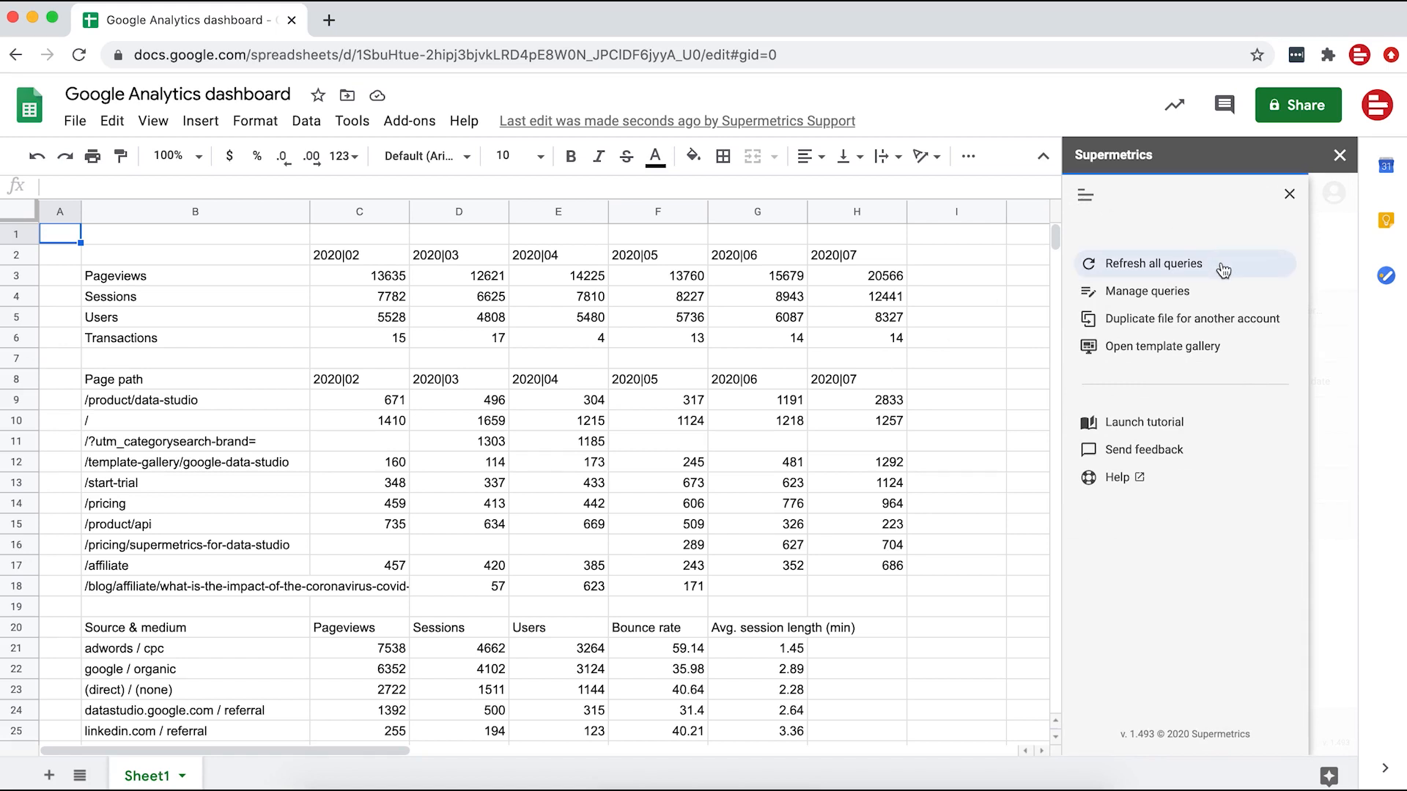
left_click(1287, 196)
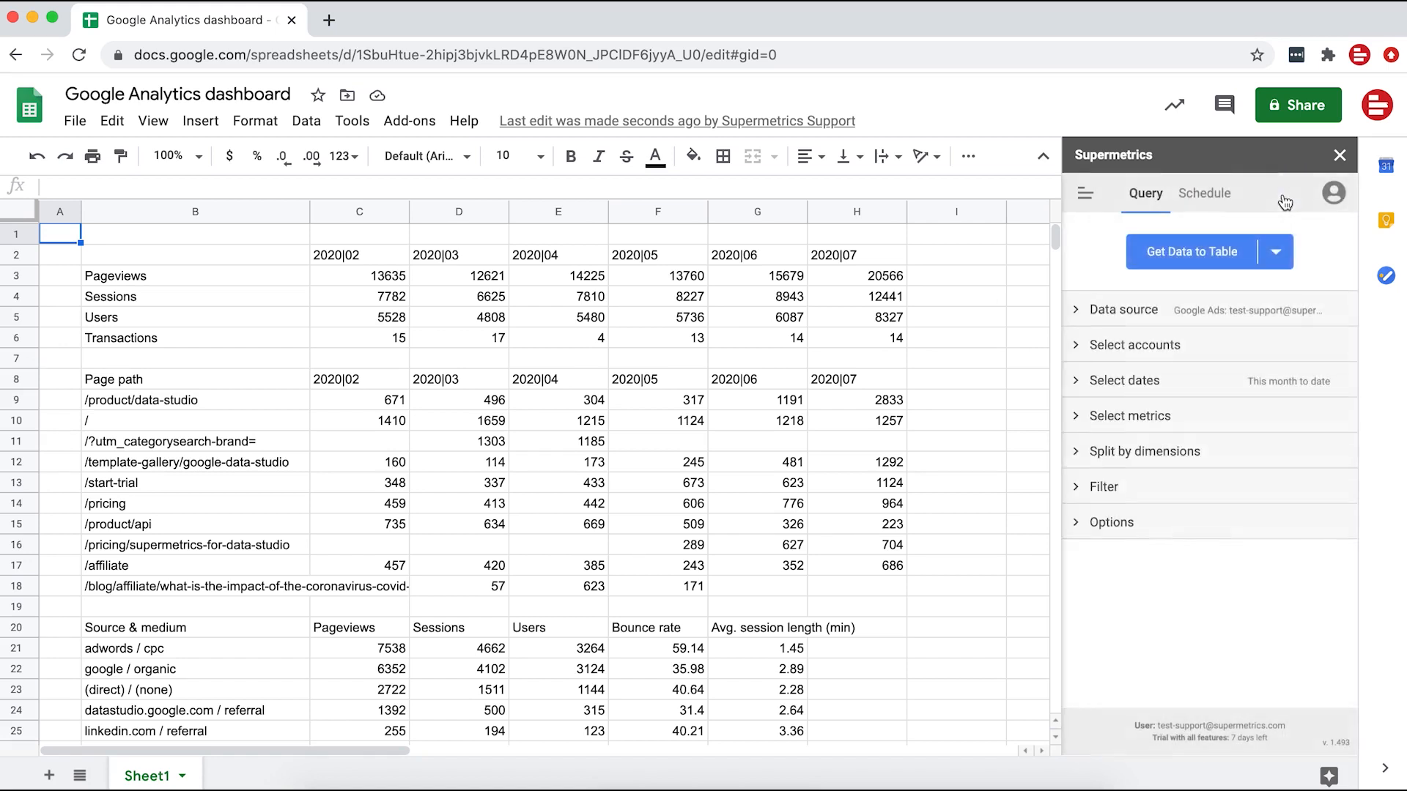
Step: Set up a schedule trigger with the Refresh & email weekly action, running on Mondays at 2:00
left_click(1222, 204)
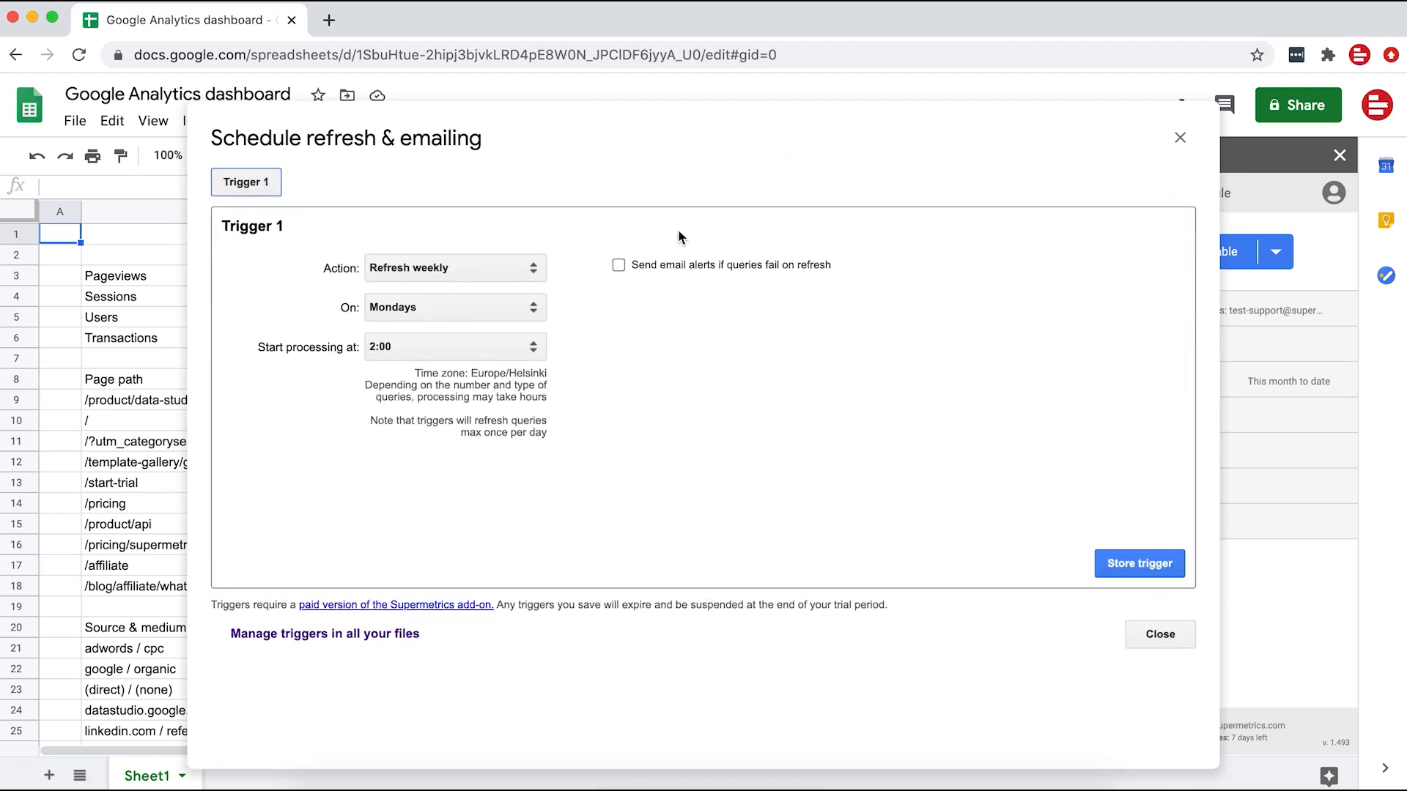
left_click(533, 272)
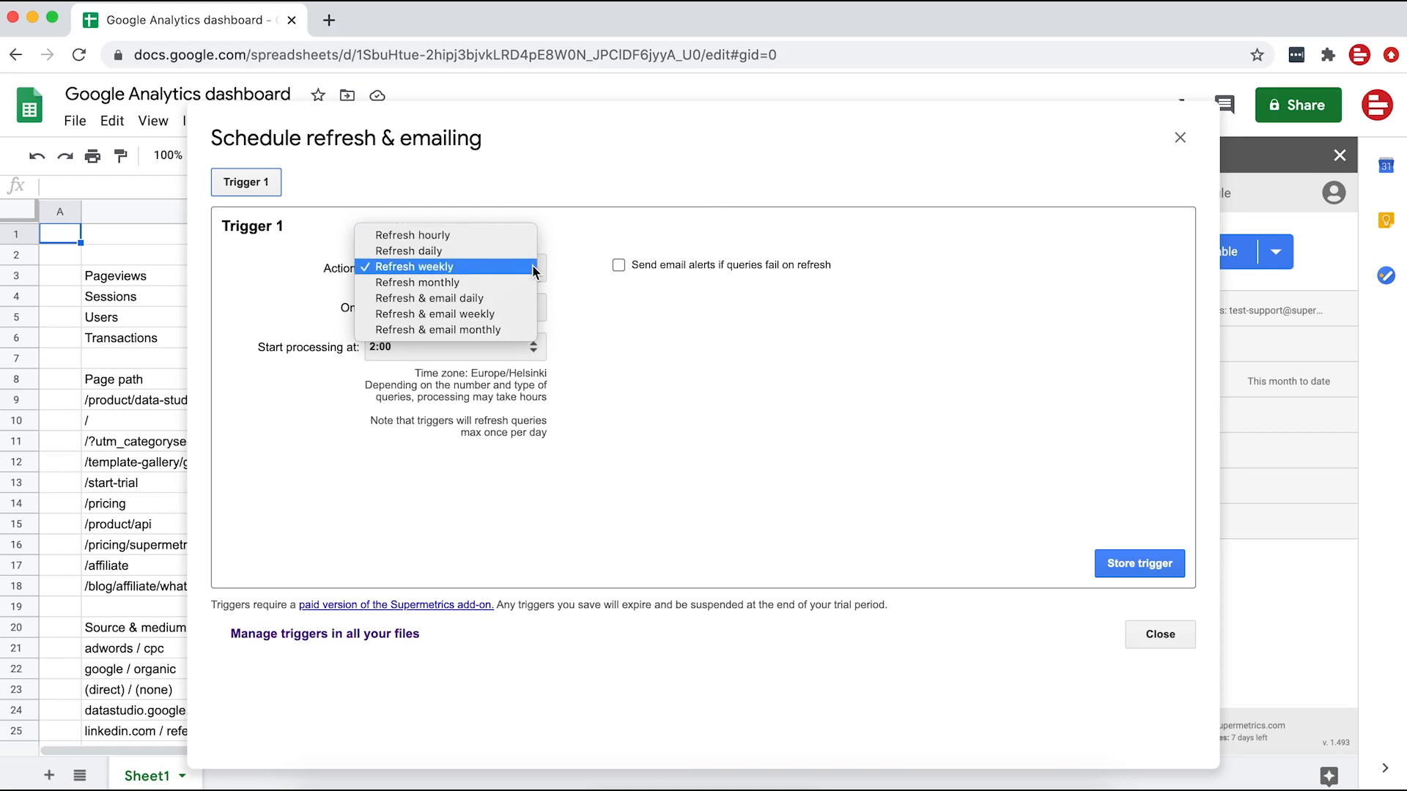
left_click(525, 314)
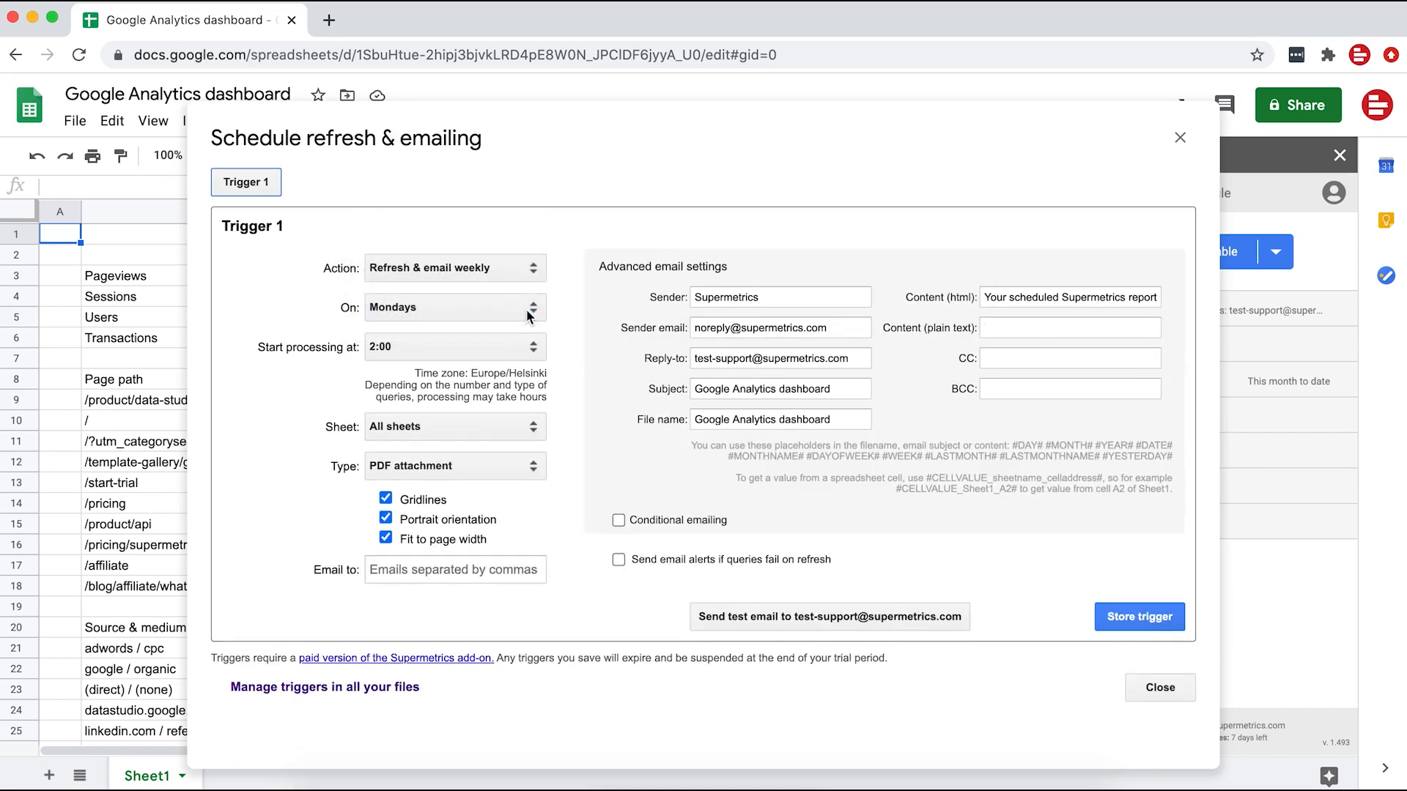
left_click(535, 312)
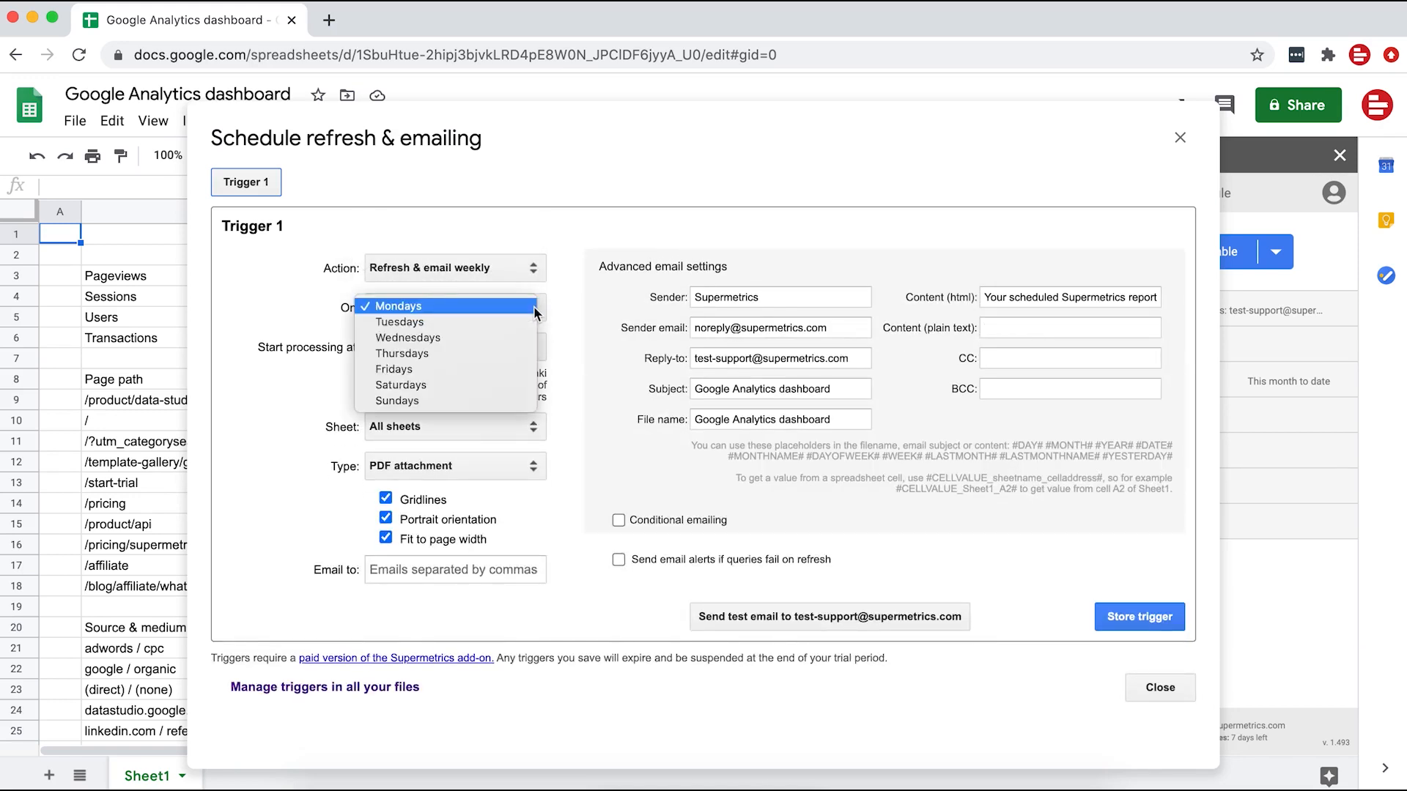
left_click(535, 311)
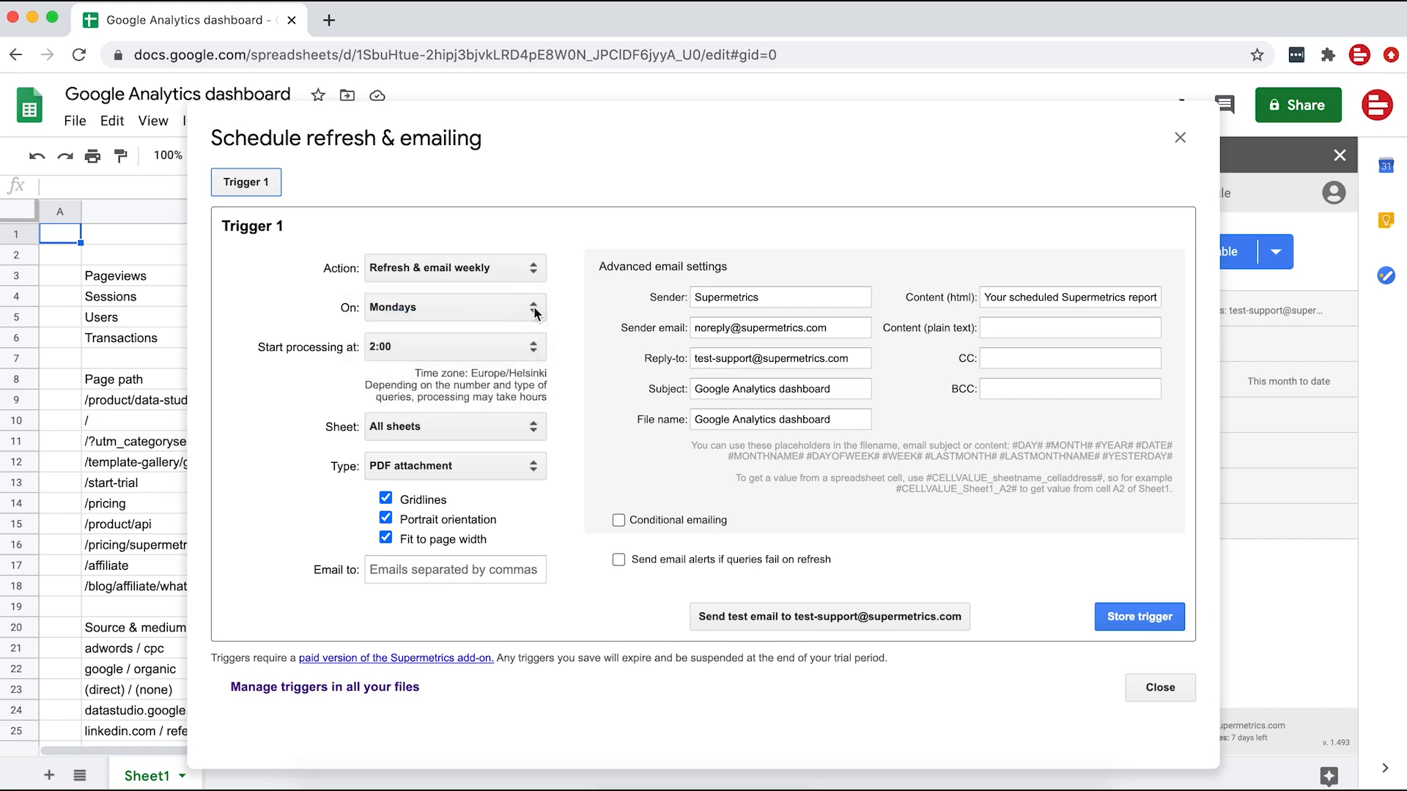
left_click(533, 351)
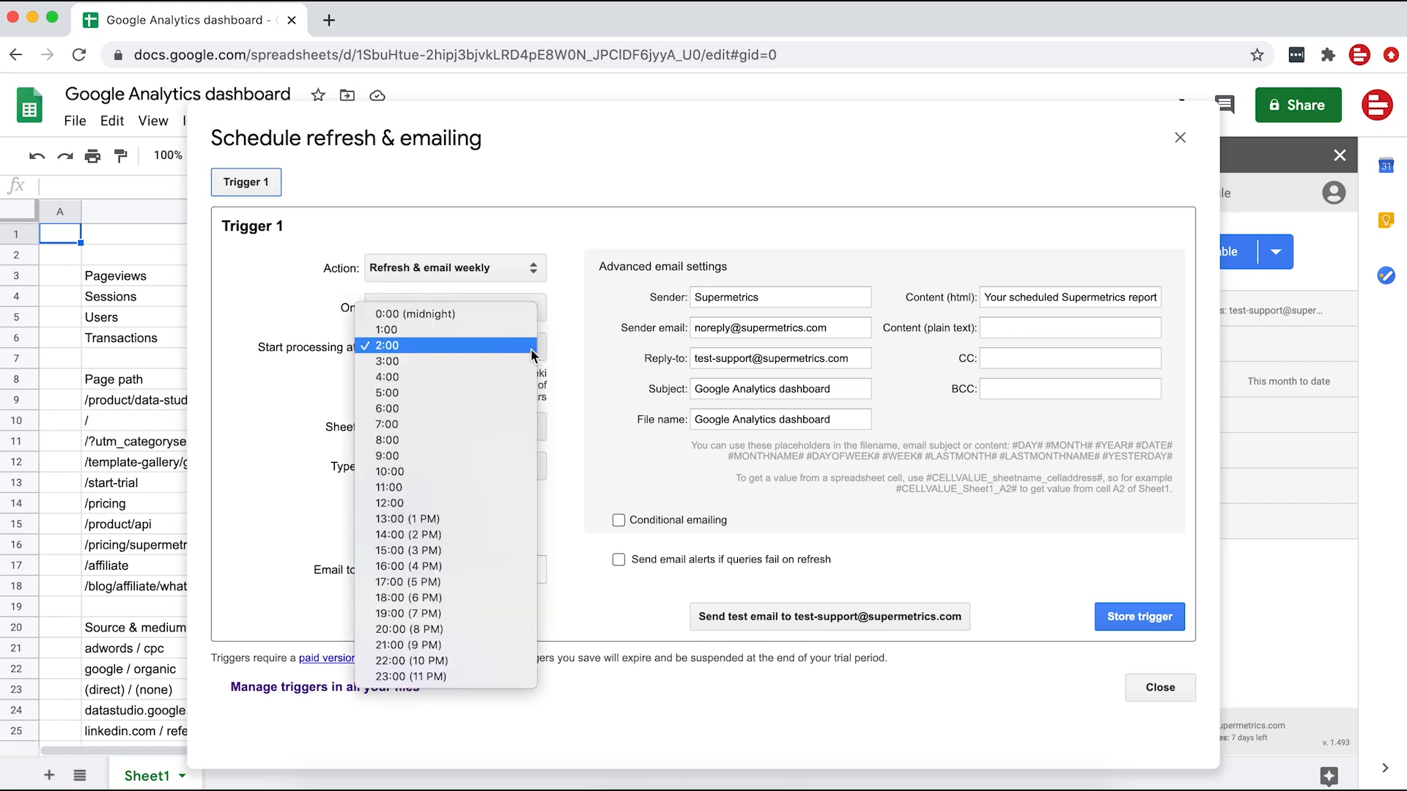
left_click(533, 353)
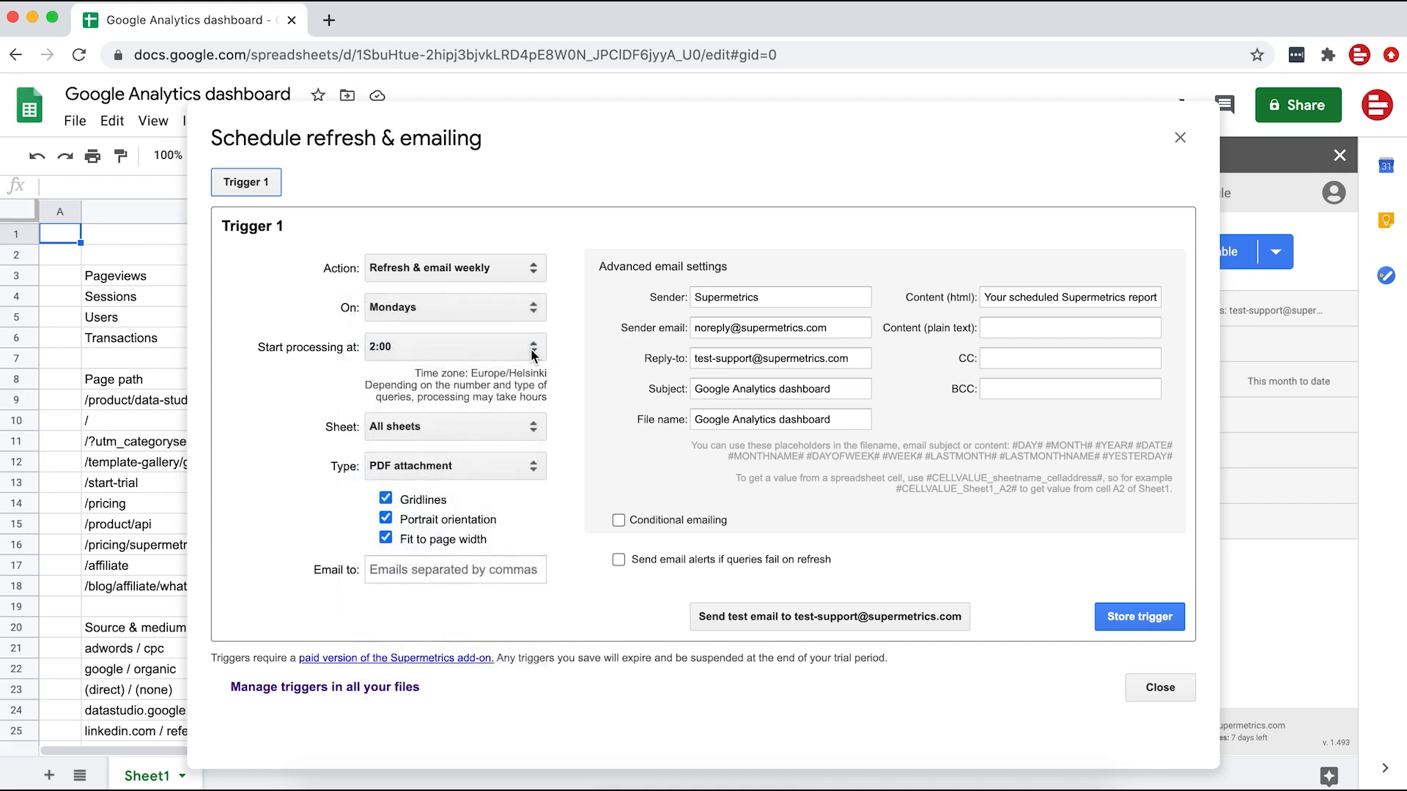
Step: Set the trigger to email a PDF attachment without gridlines, fill in the recipient's email address, and store the trigger
left_click(538, 470)
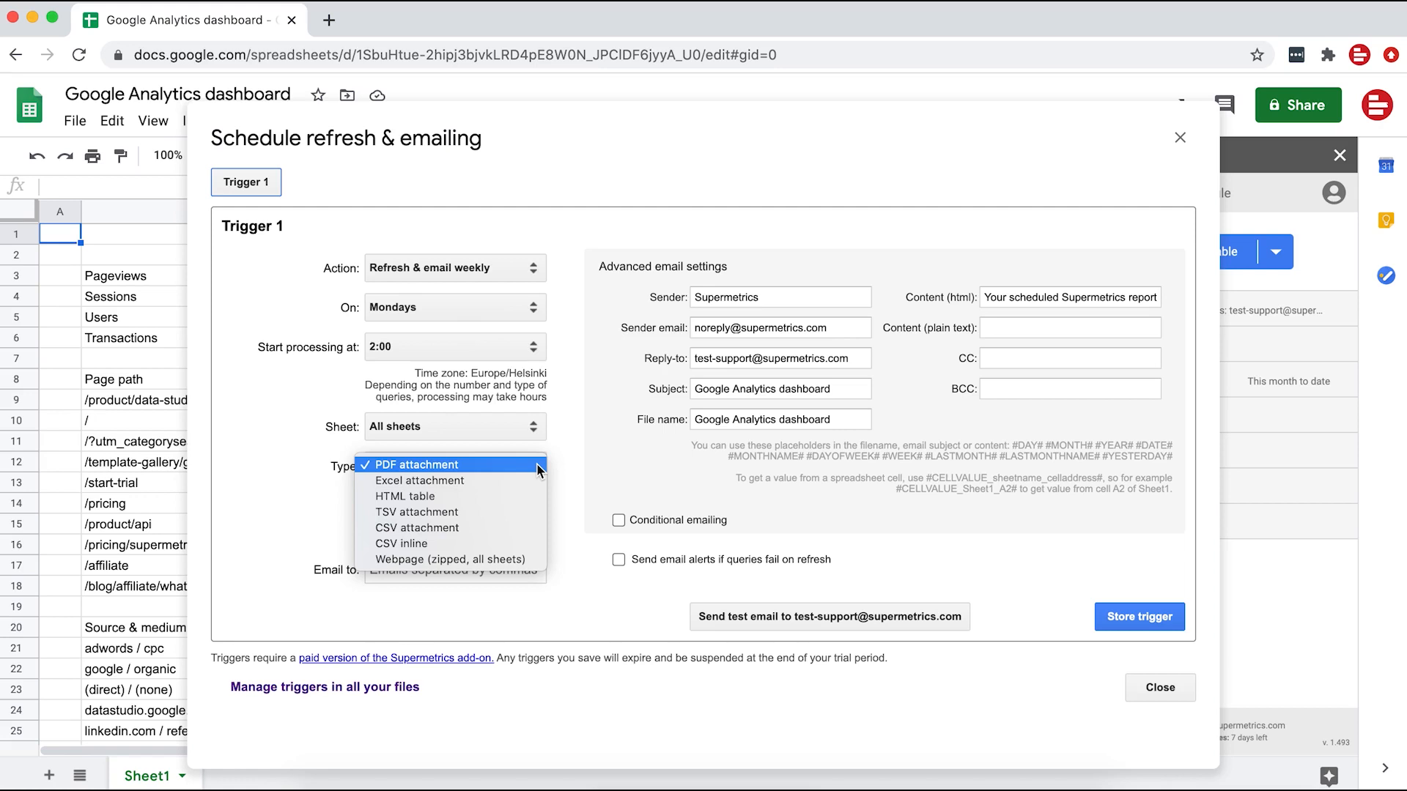
left_click(539, 470)
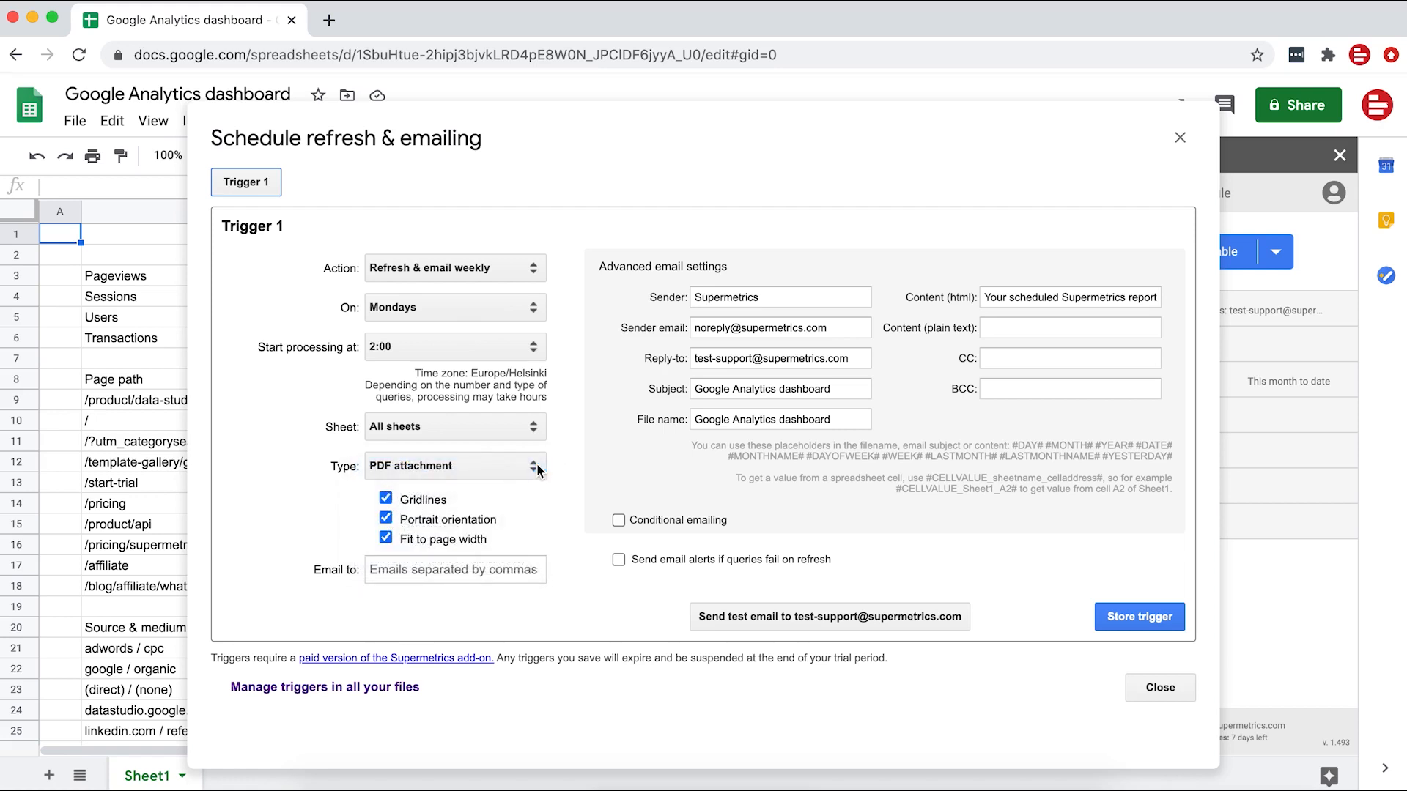
left_click(386, 500)
left_click(432, 570)
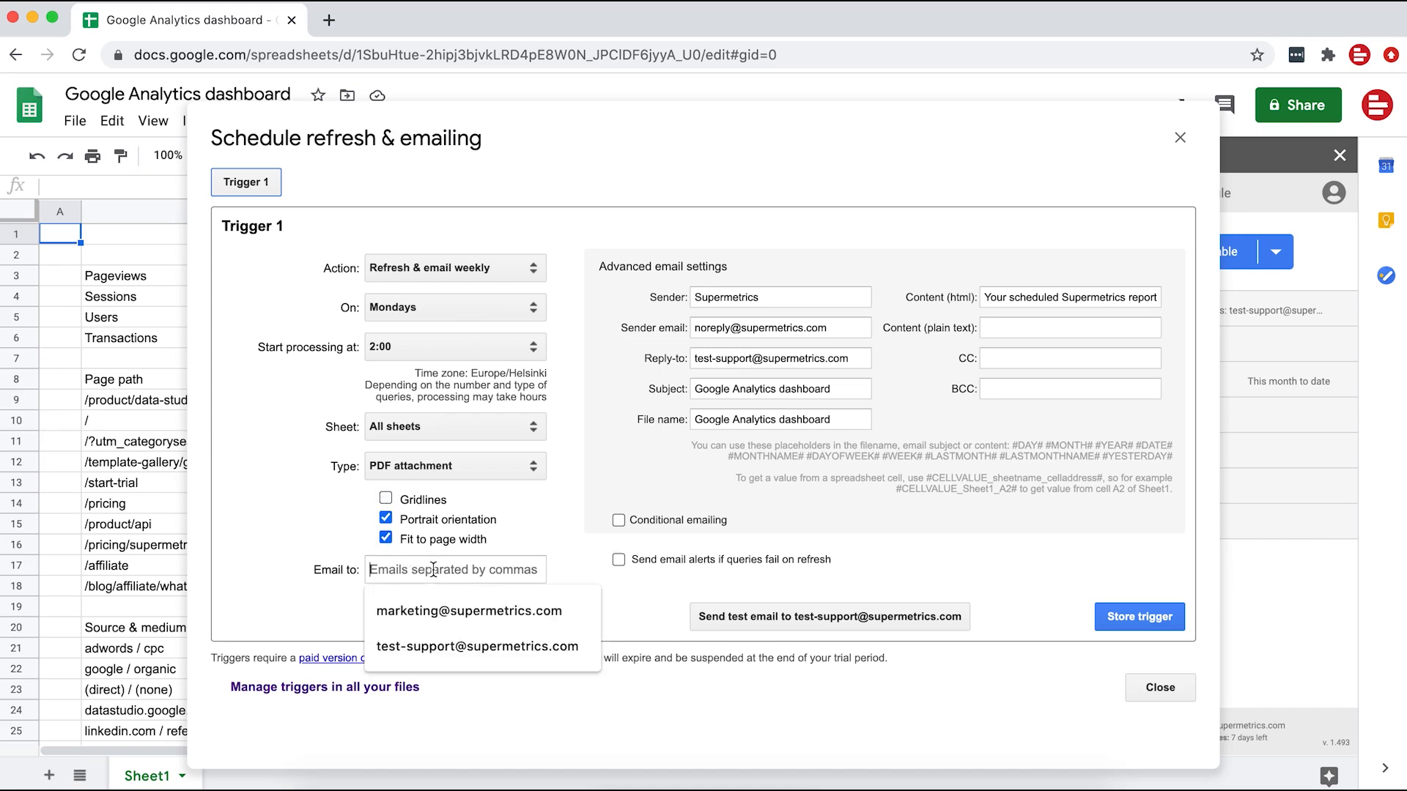
left_click(463, 611)
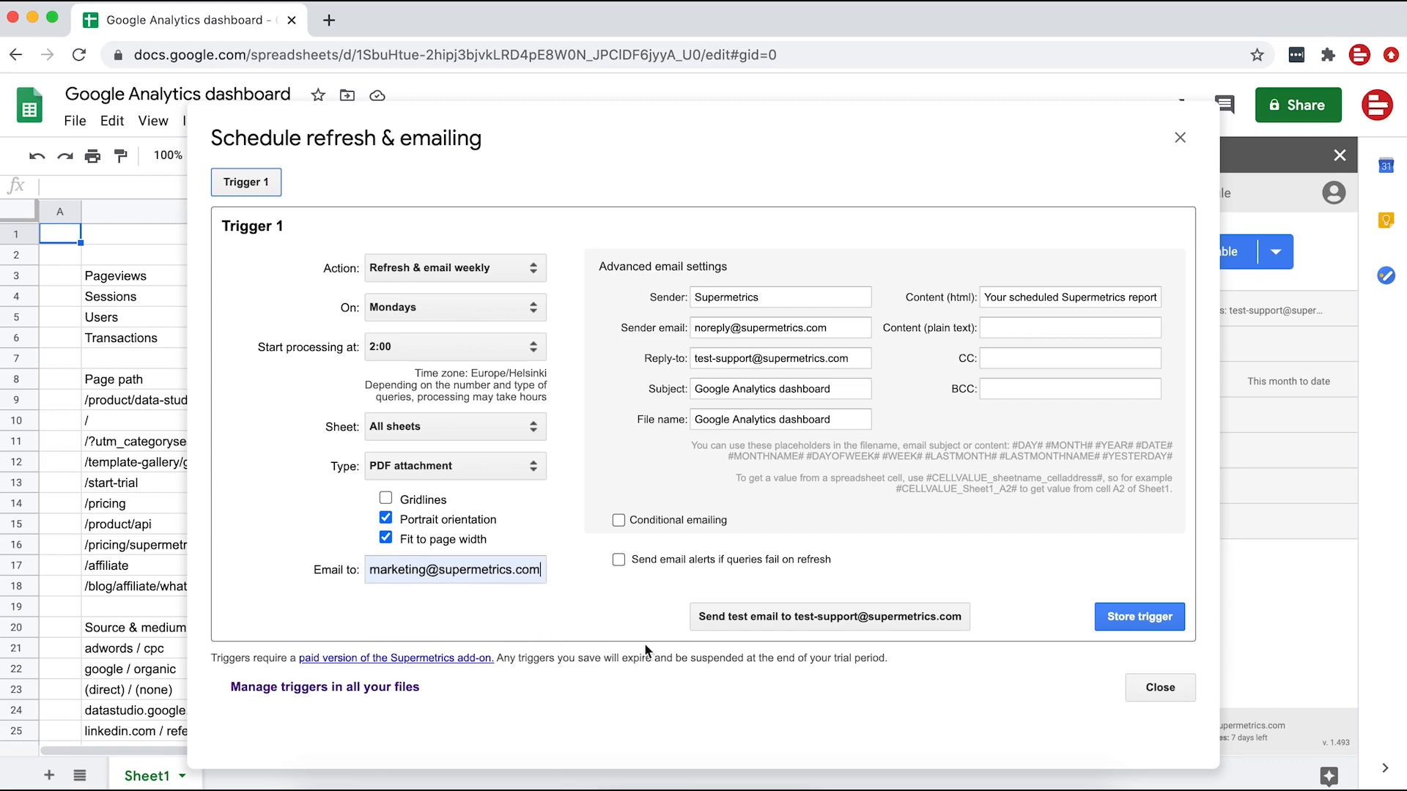
left_click(1118, 619)
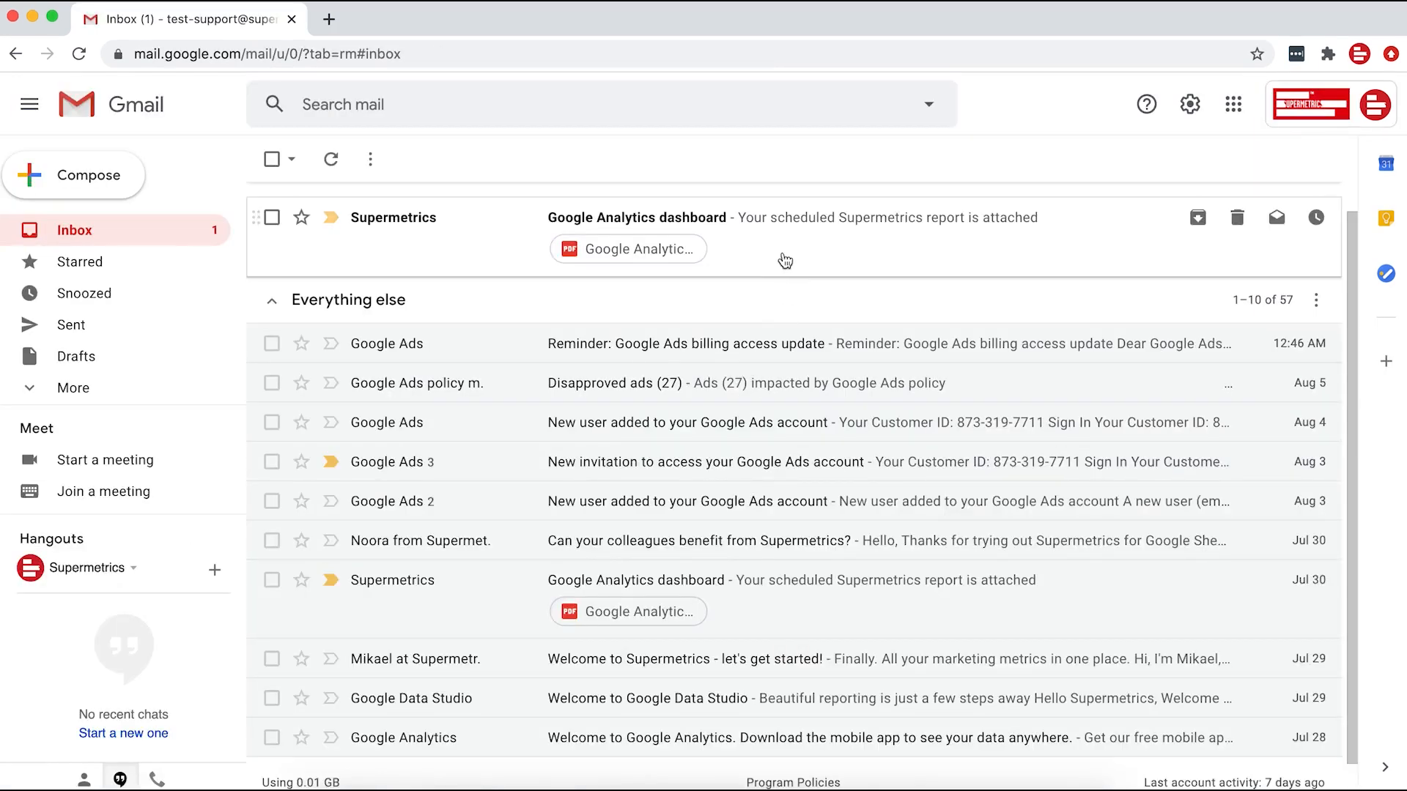
Step: Switch to Gmail and open the newest Google Analytics dashboard report email from Supermetrics
left_click(786, 261)
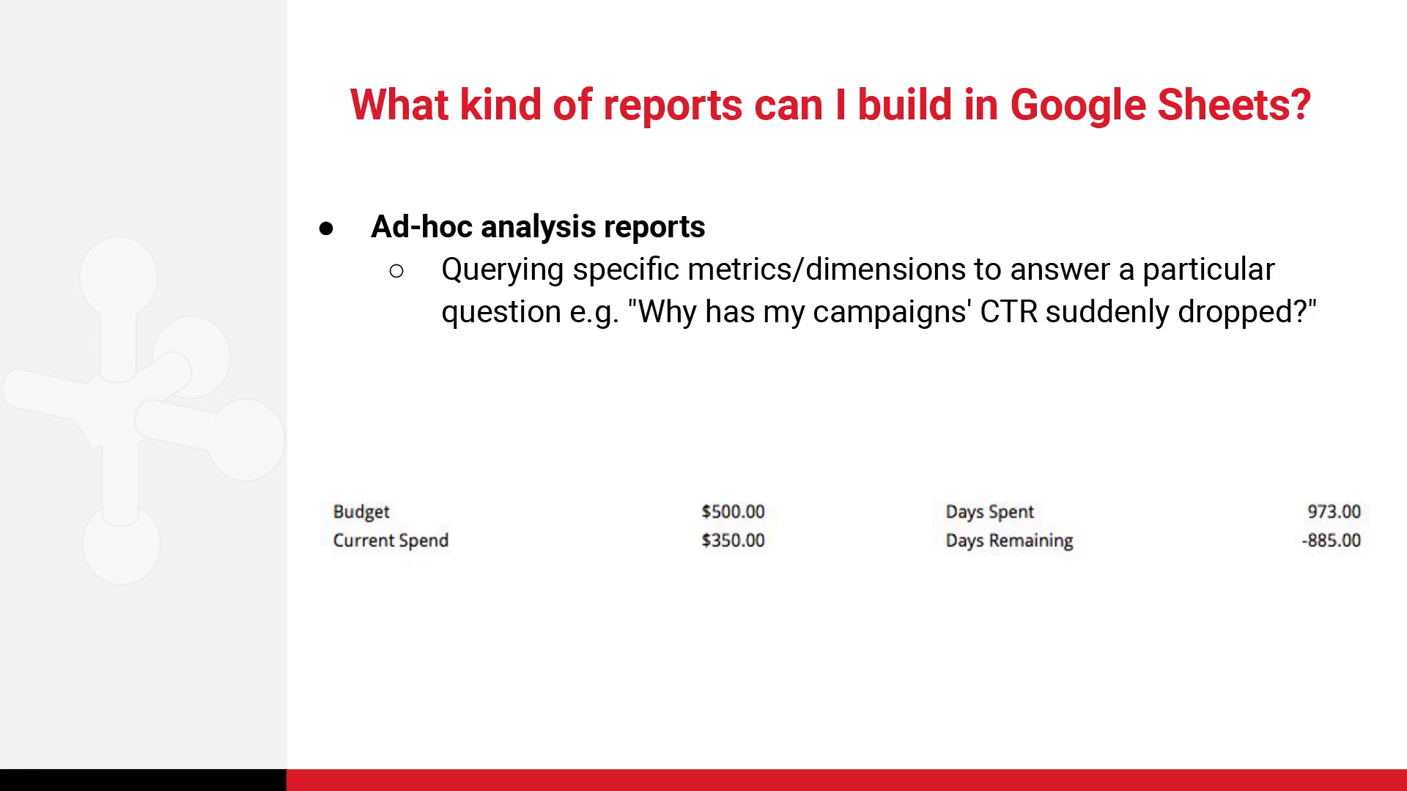
key("Right")
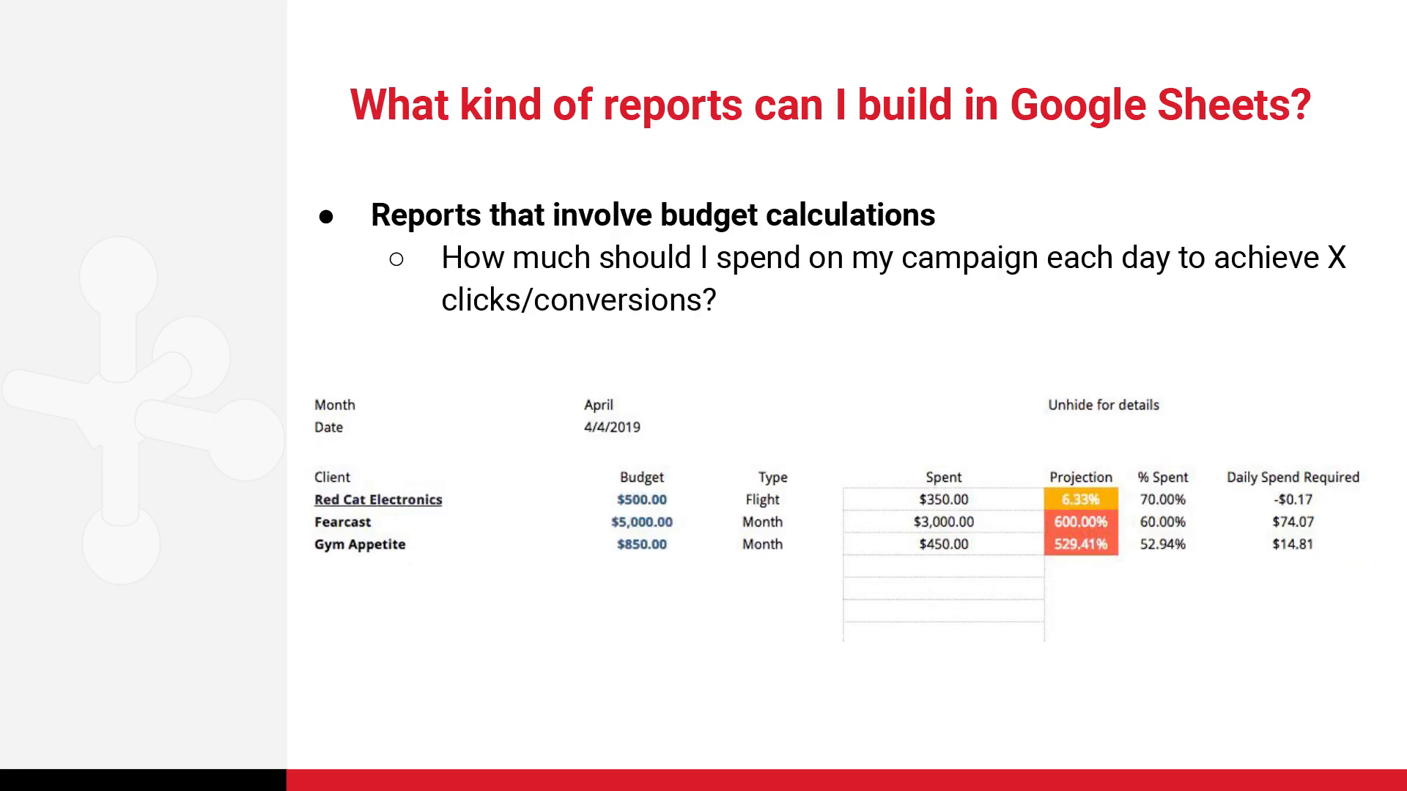